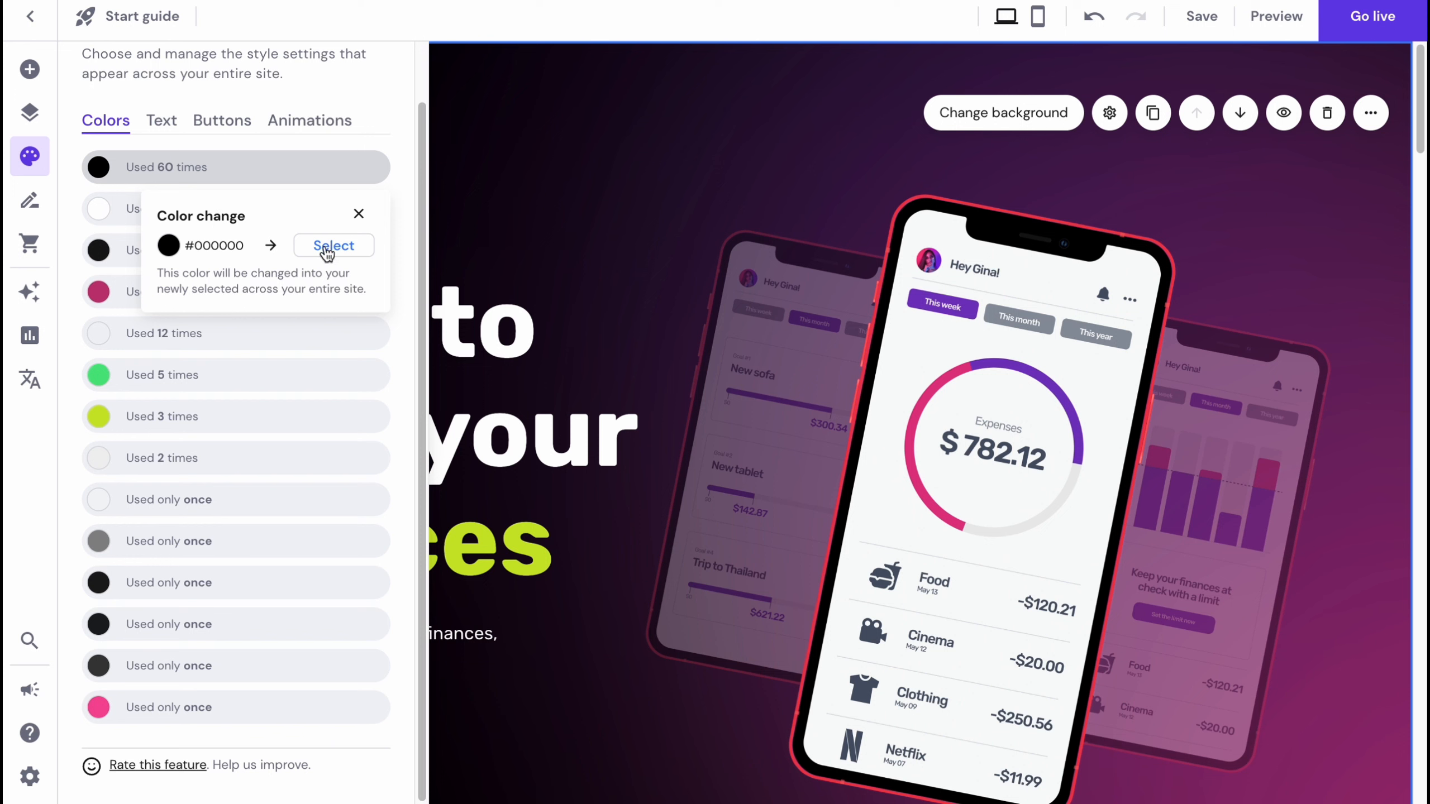
- Replace the site-wide color #000000 with #F70000 and check the recolored text in the page's sections
click(334, 246)
drag(363, 363, 383, 357)
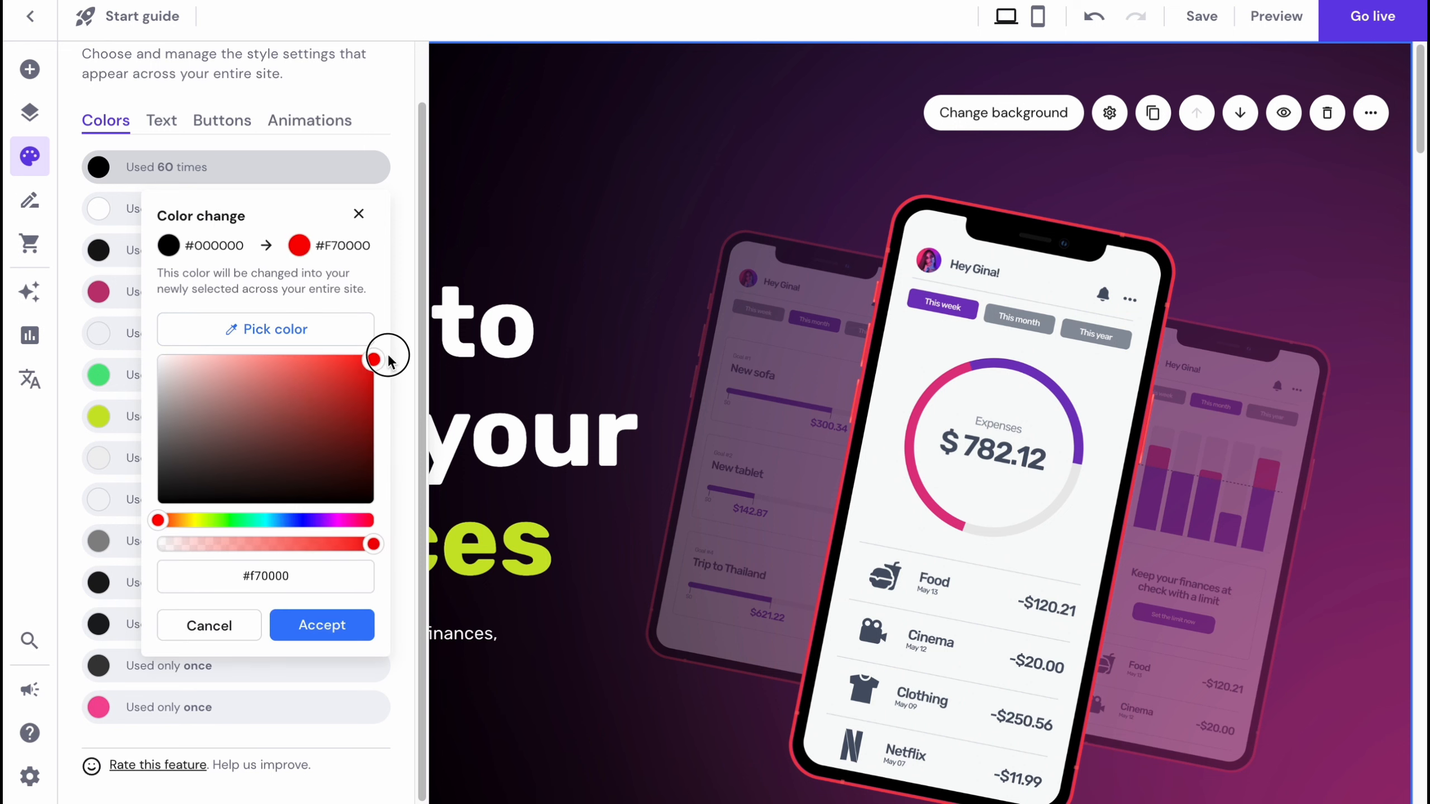
click(332, 626)
click(596, 111)
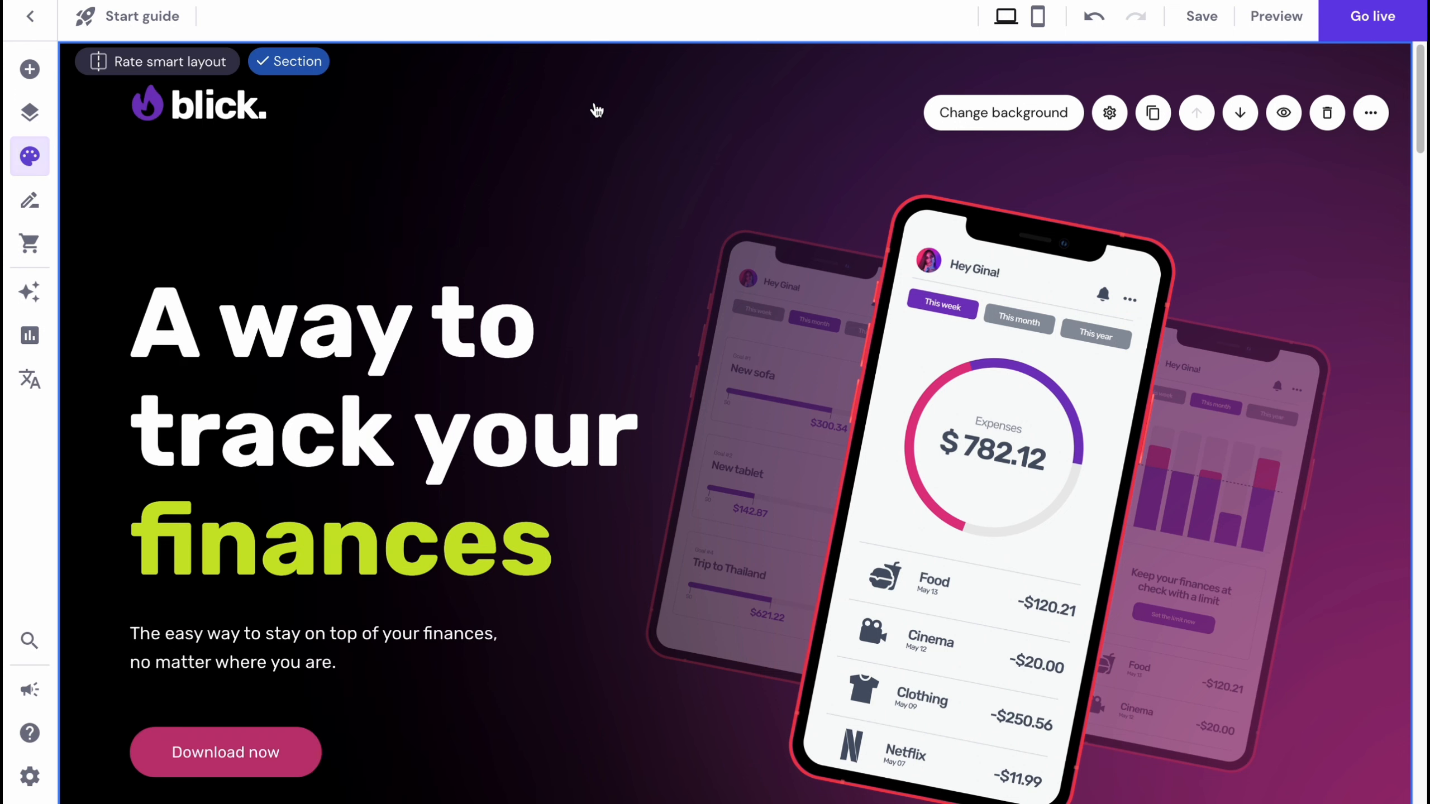
scroll(491, 266, down, 10)
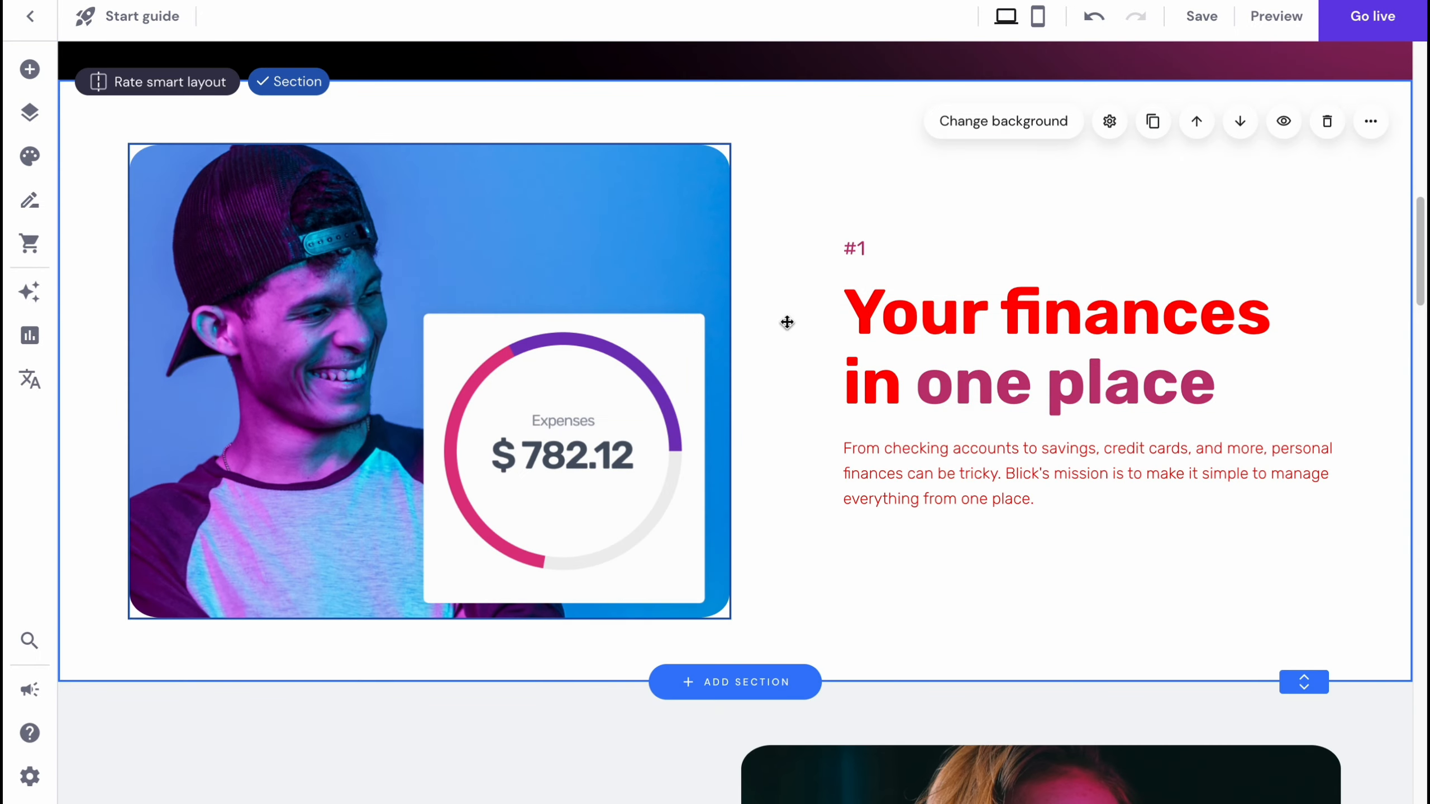
scroll(922, 320, down, 1)
scroll(921, 319, down, 20)
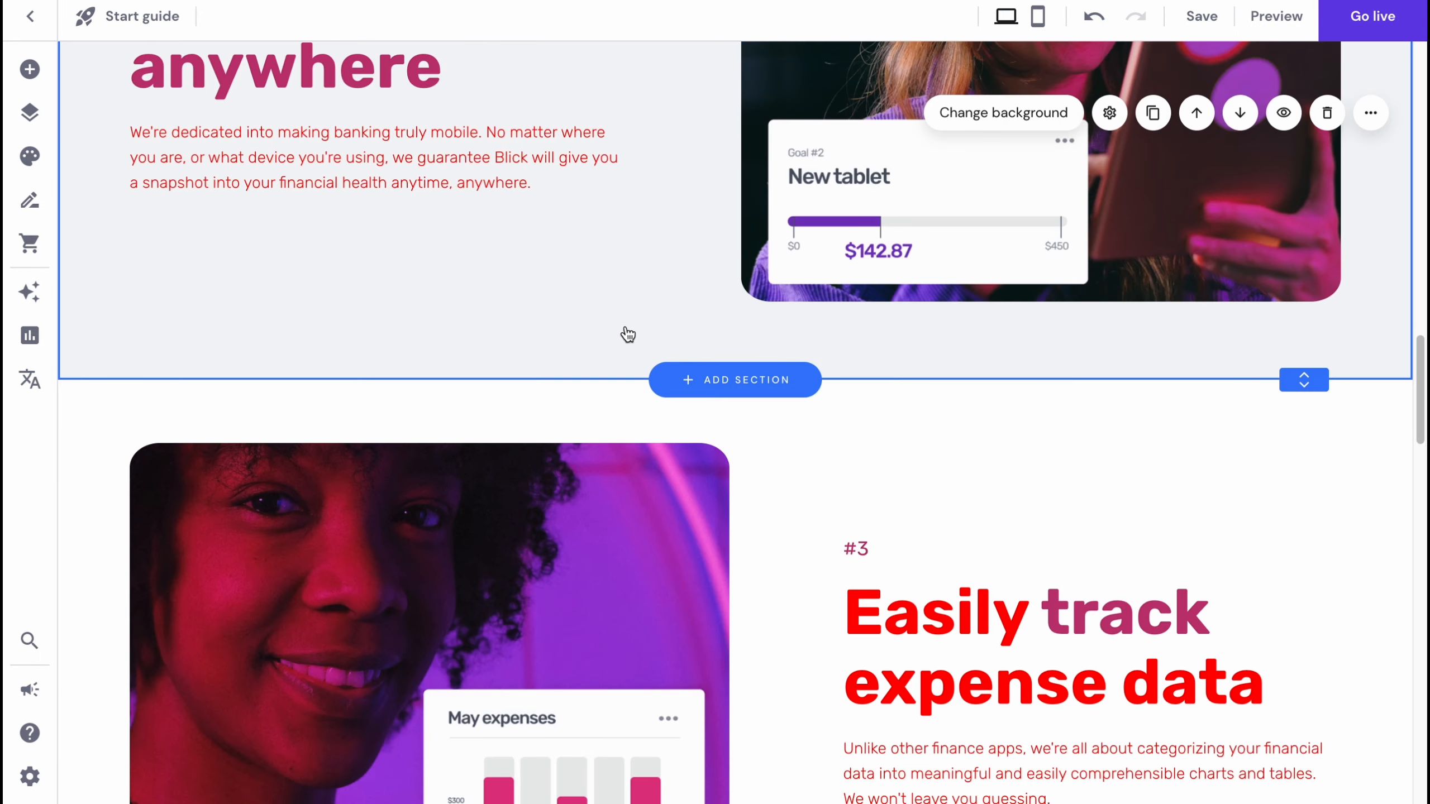
scroll(596, 329, up, 20)
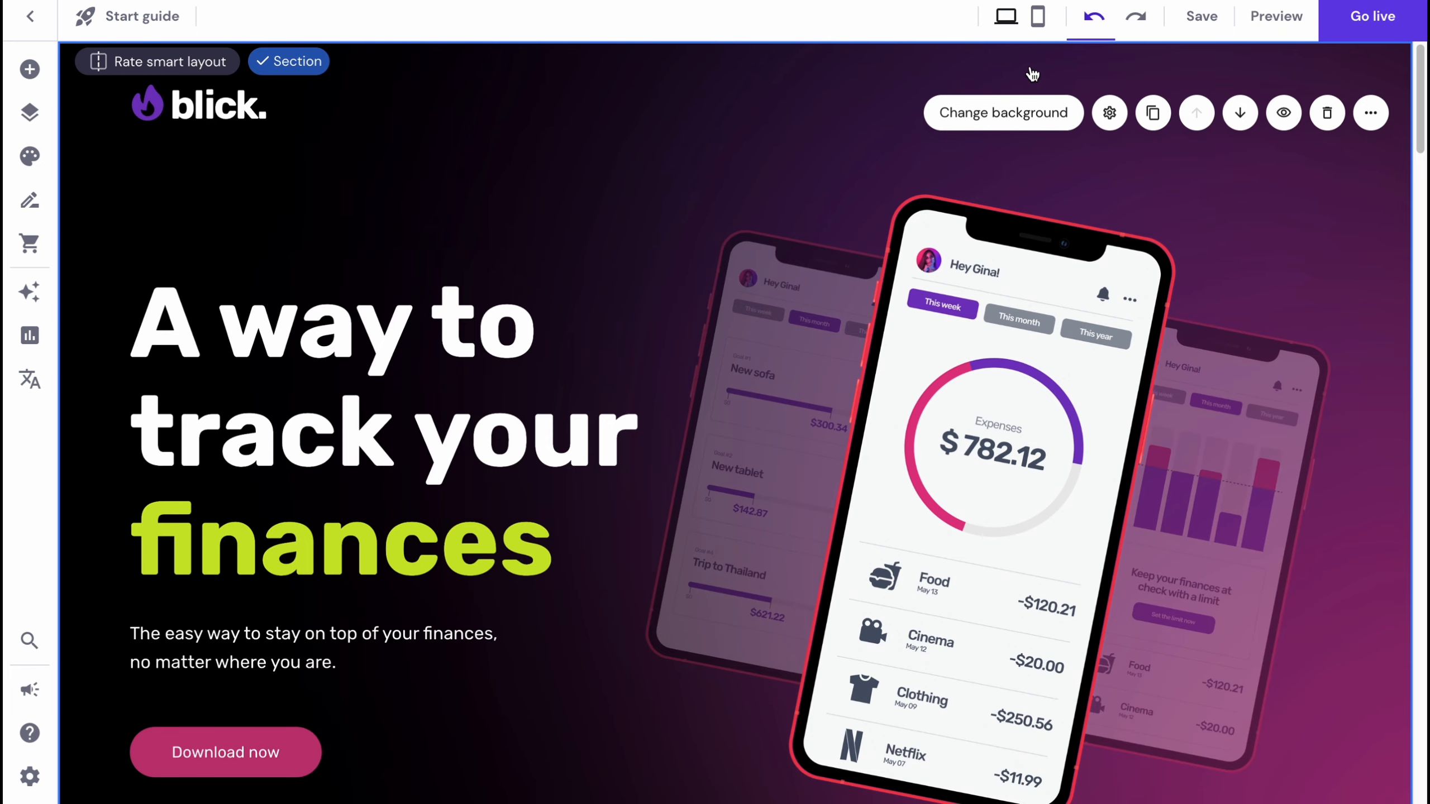
- Look through the page from the hero section to the #2 "Your finances anywhere" section and back
scroll(495, 215, down, 8)
scroll(497, 216, up, 8)
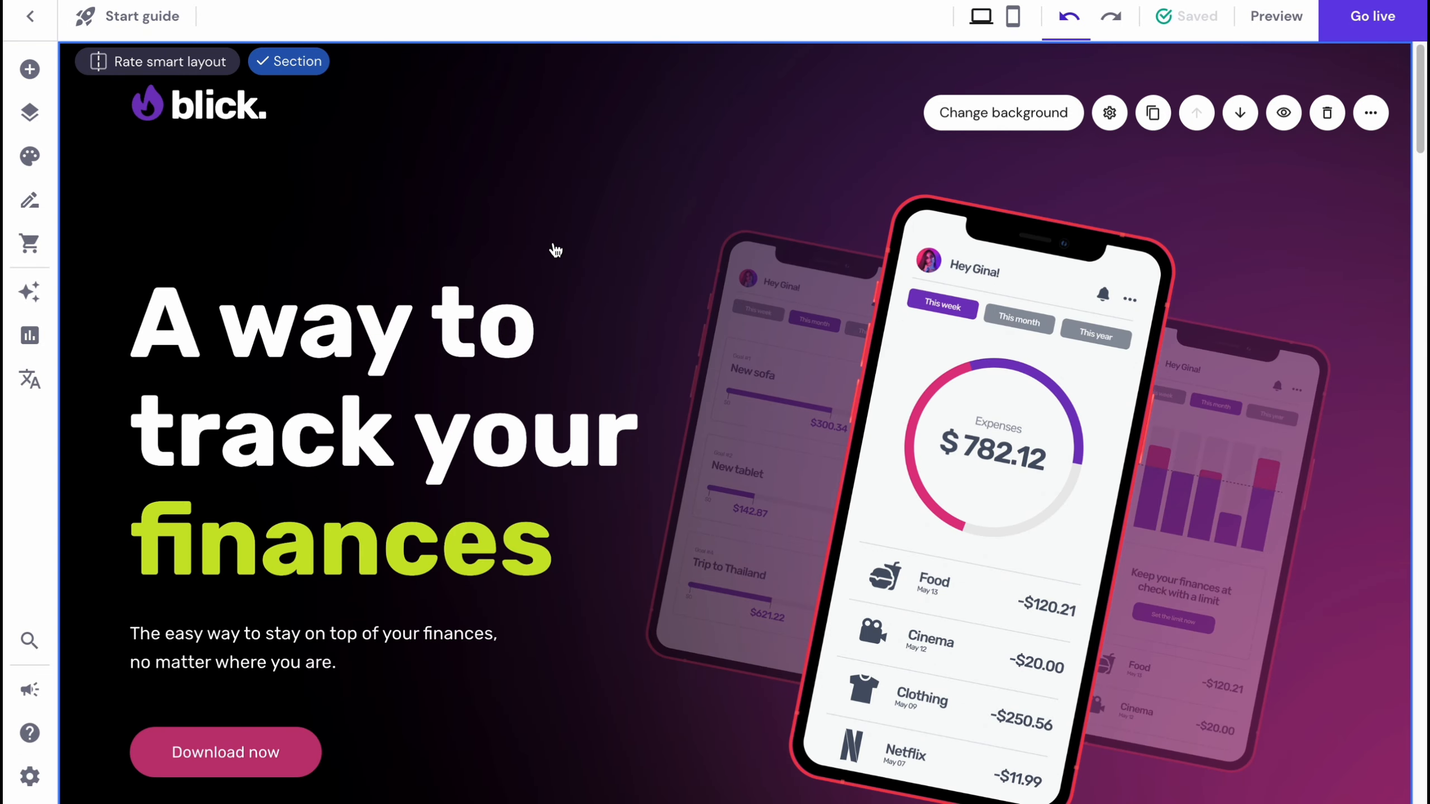
scroll(622, 258, down, 8)
scroll(621, 258, down, 4)
scroll(635, 342, up, 12)
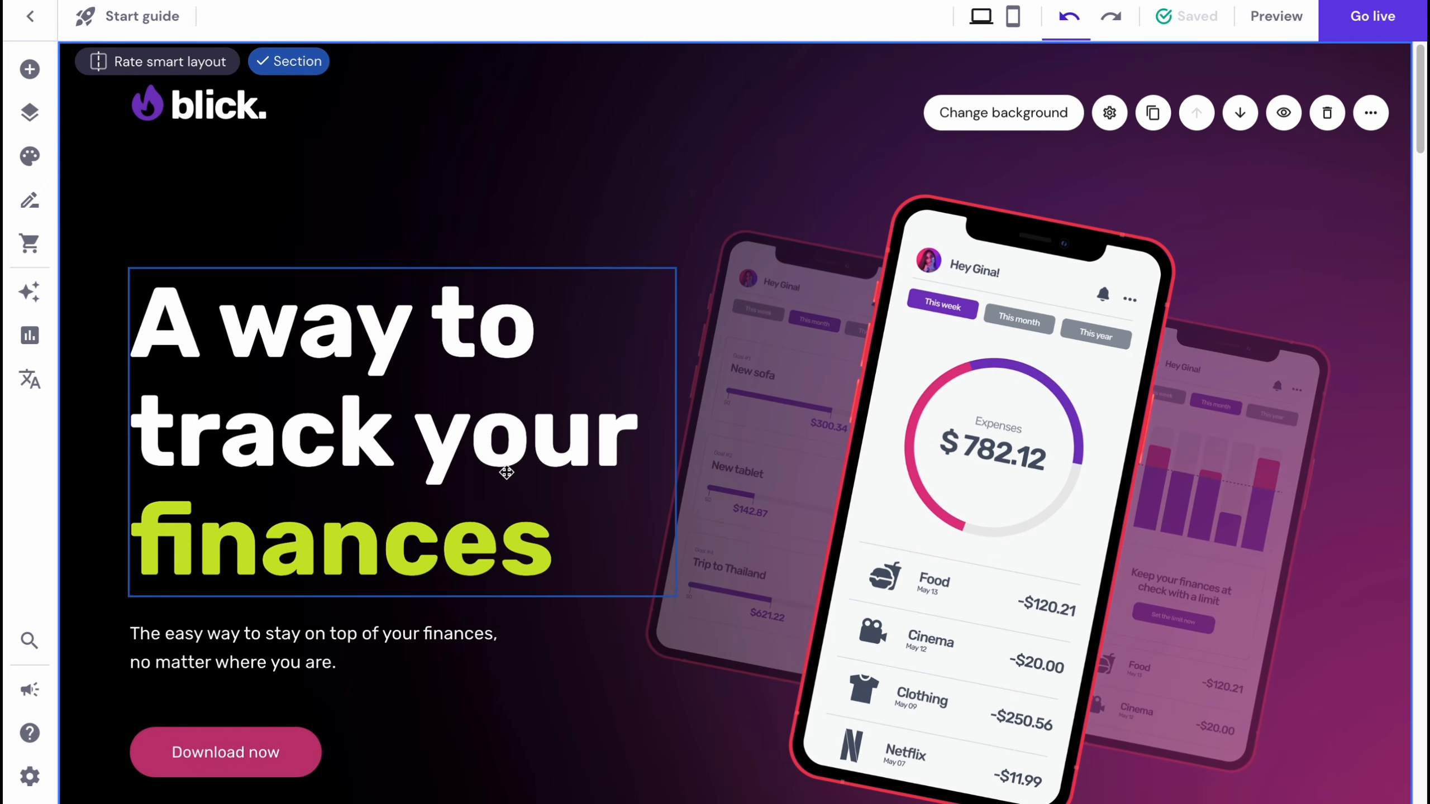
scroll(622, 444, down, 18)
scroll(788, 434, down, 10)
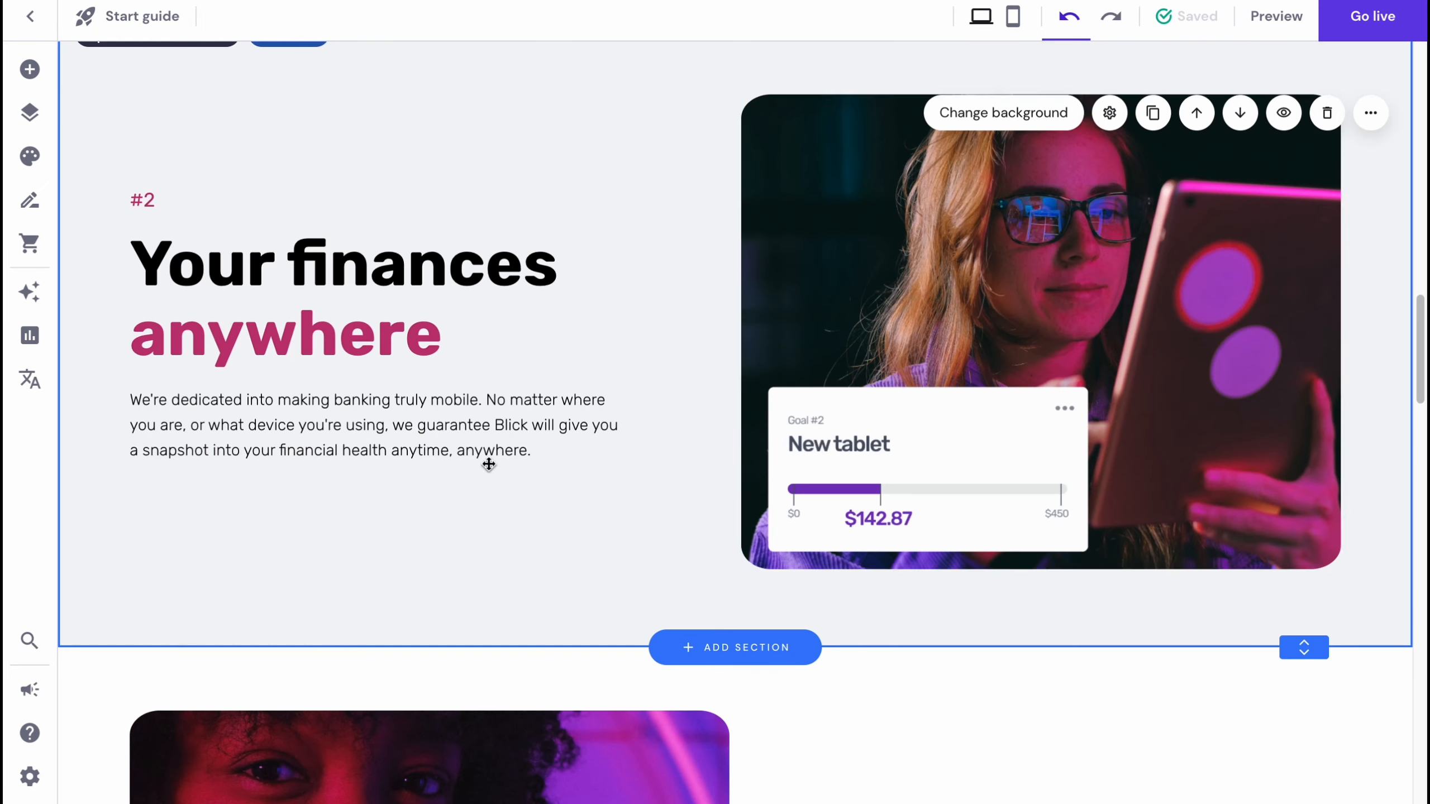
scroll(476, 425, up, 8)
scroll(535, 616, down, 1)
scroll(531, 612, down, 1)
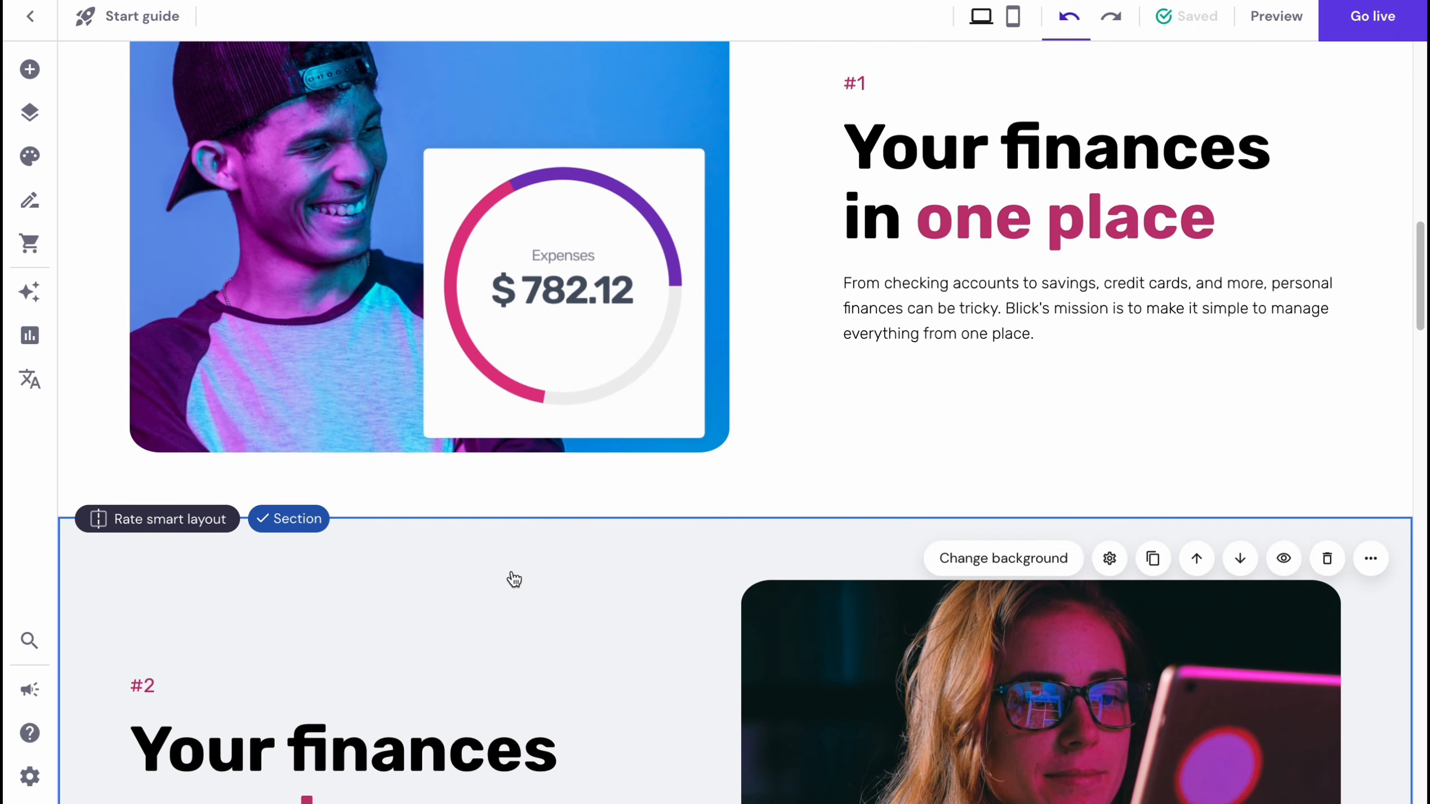
scroll(303, 529, up, 10)
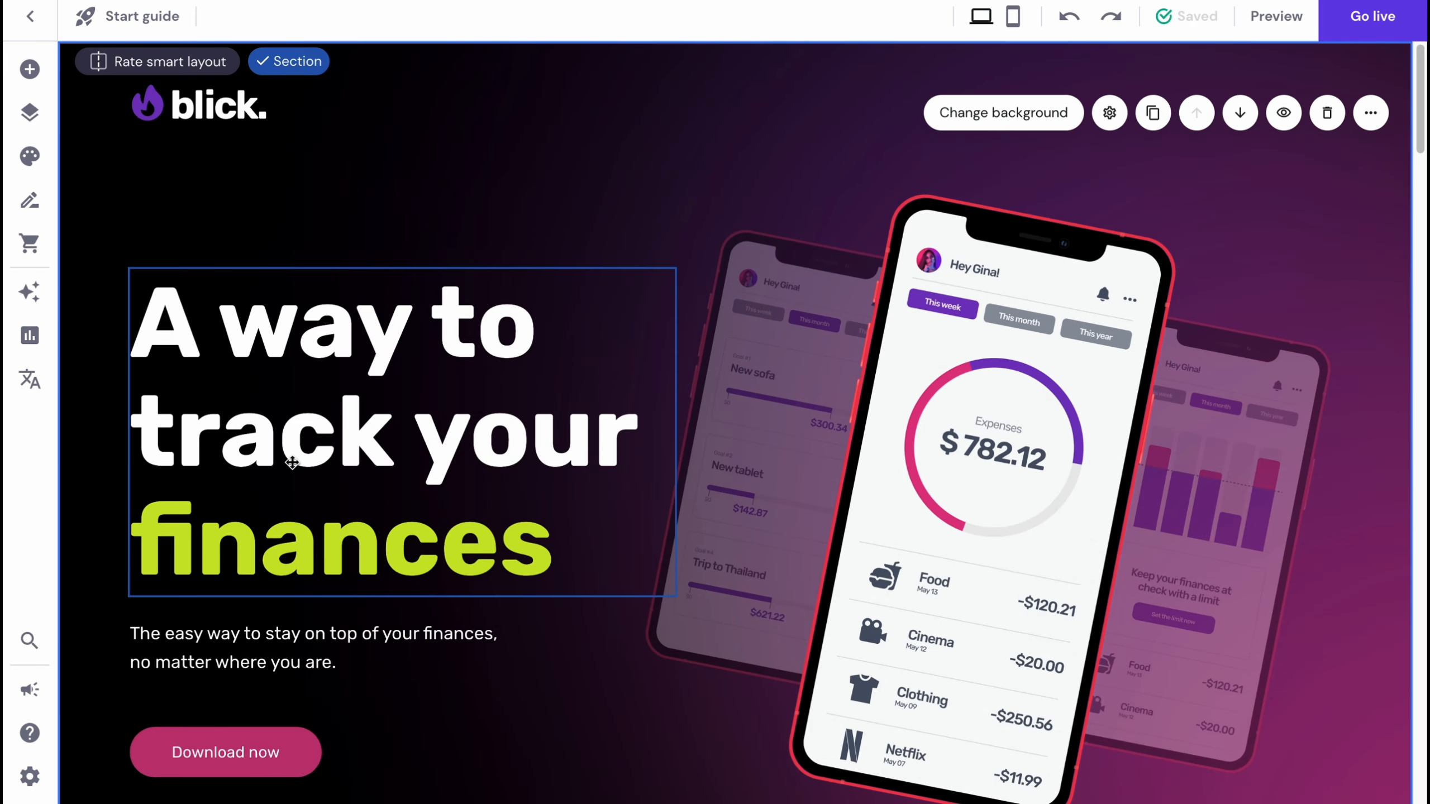
- Examine the hero section's mobile and desktop visibility settings and its section copy and paste options
click(304, 63)
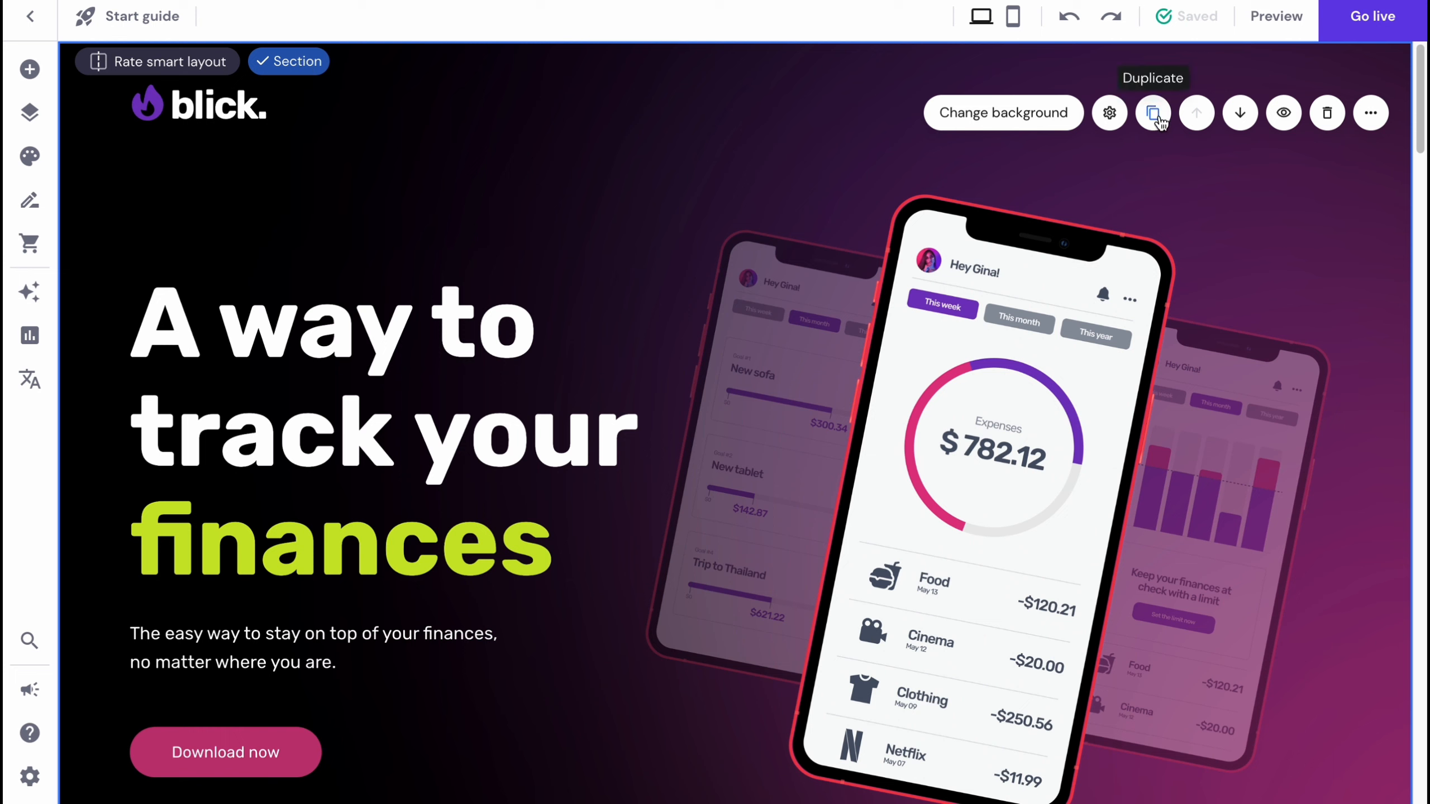
click(1293, 119)
click(1289, 120)
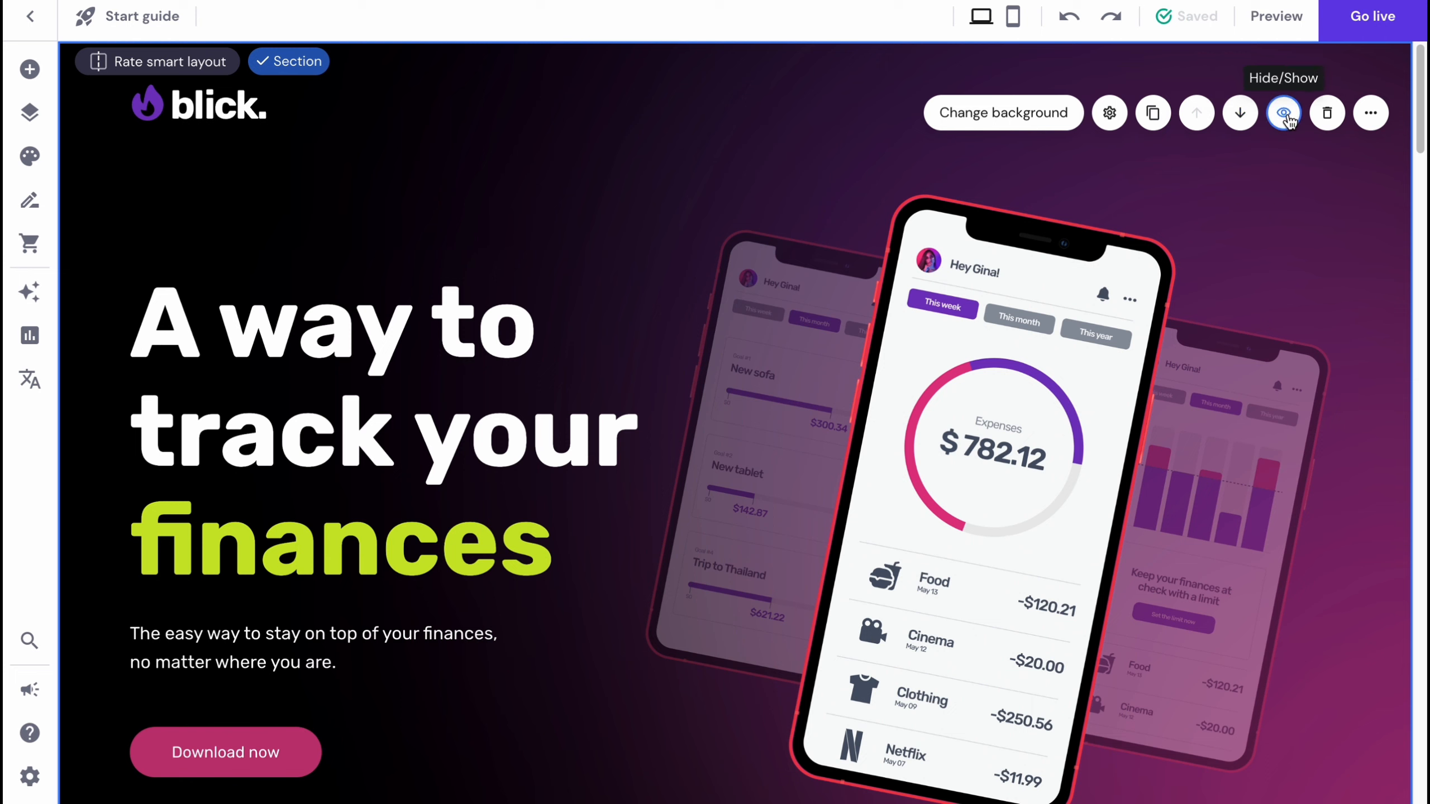
click(1286, 118)
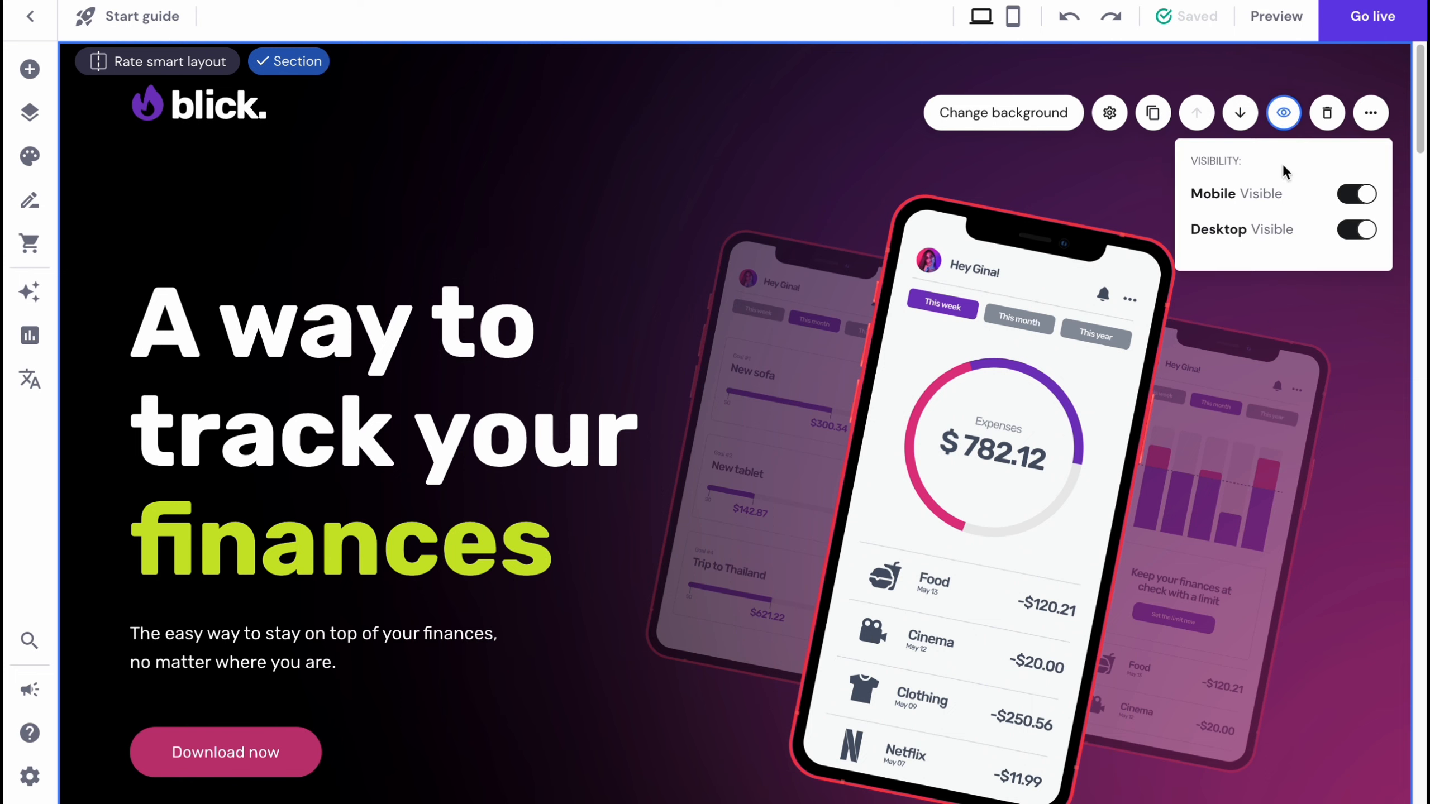
click(1286, 118)
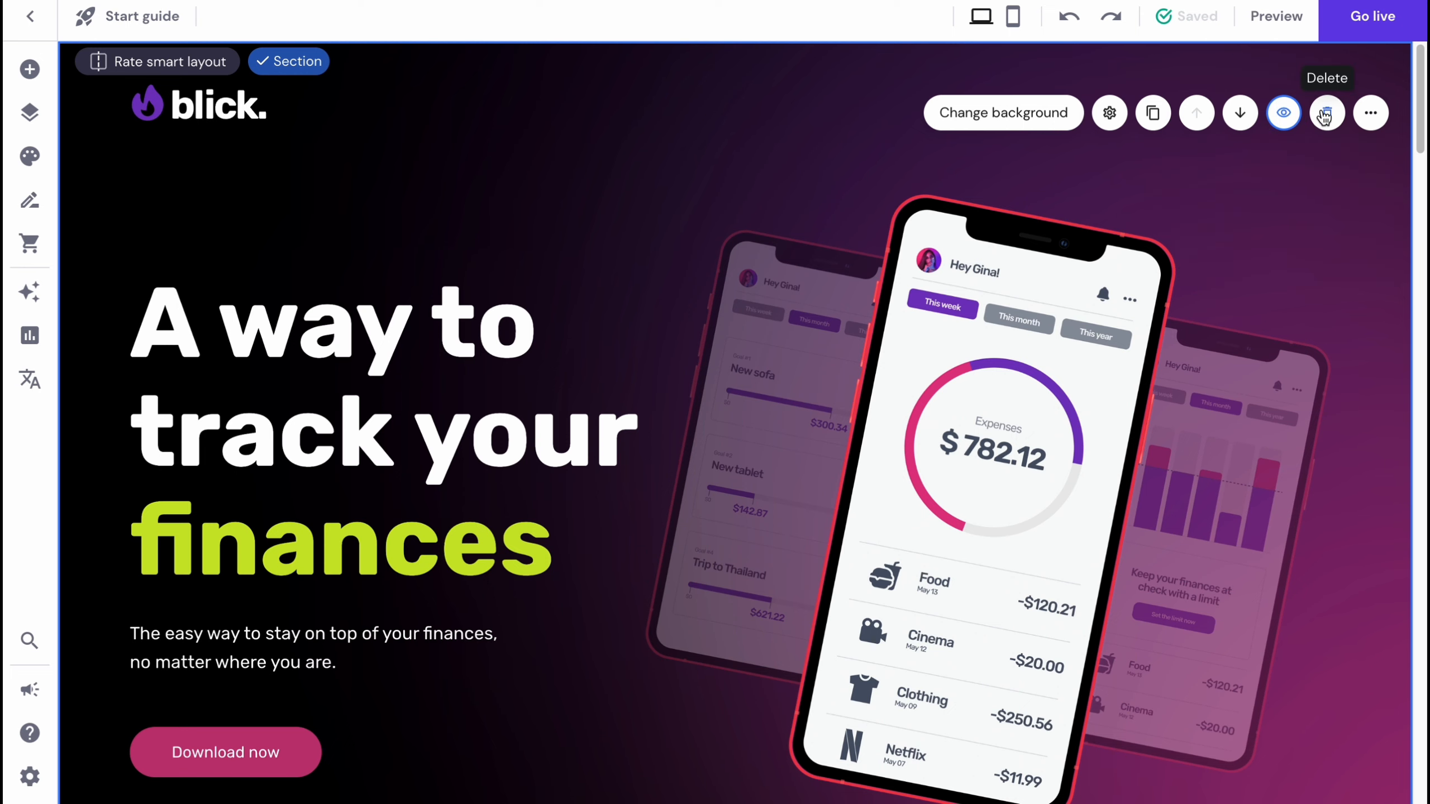
click(1366, 115)
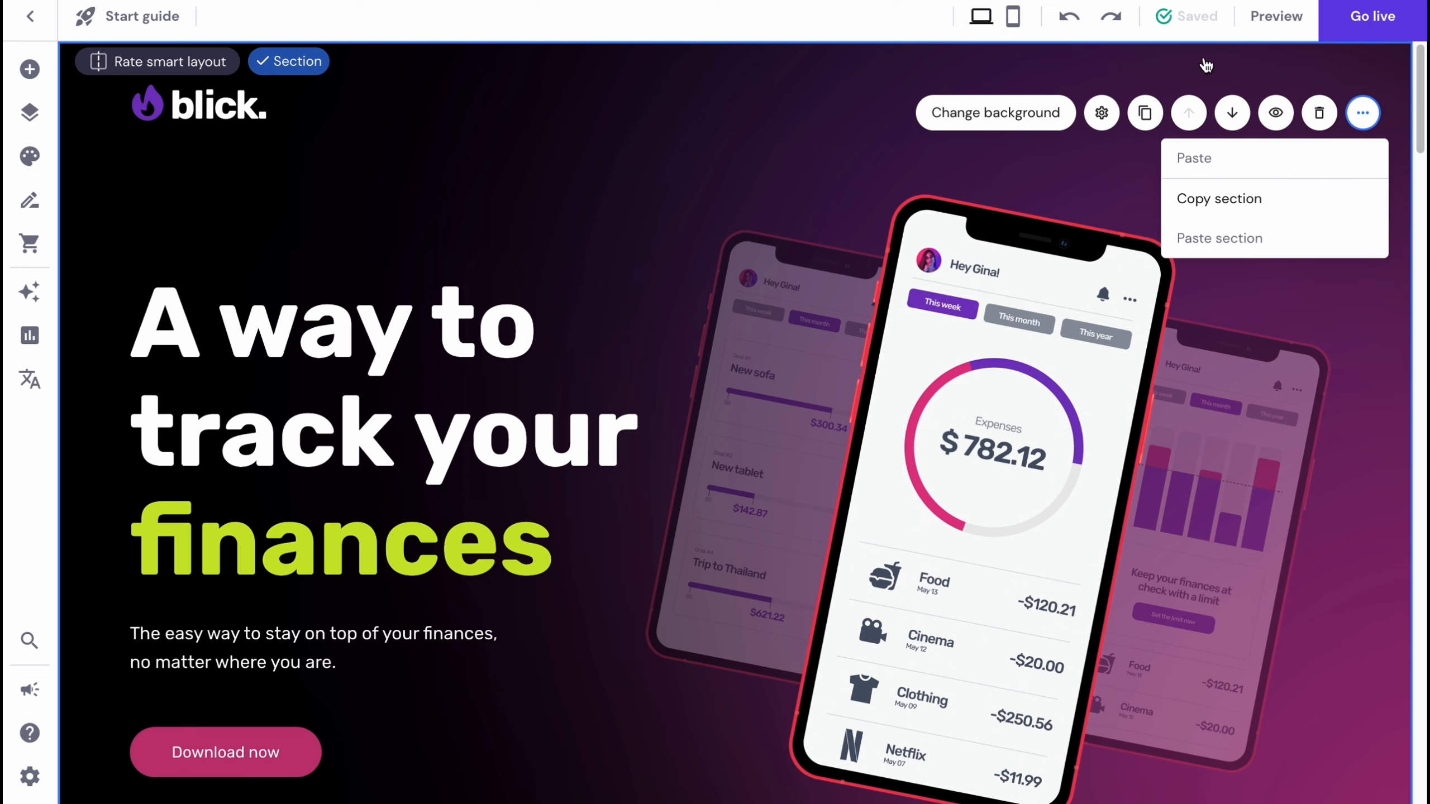
scroll(686, 341, down, 15)
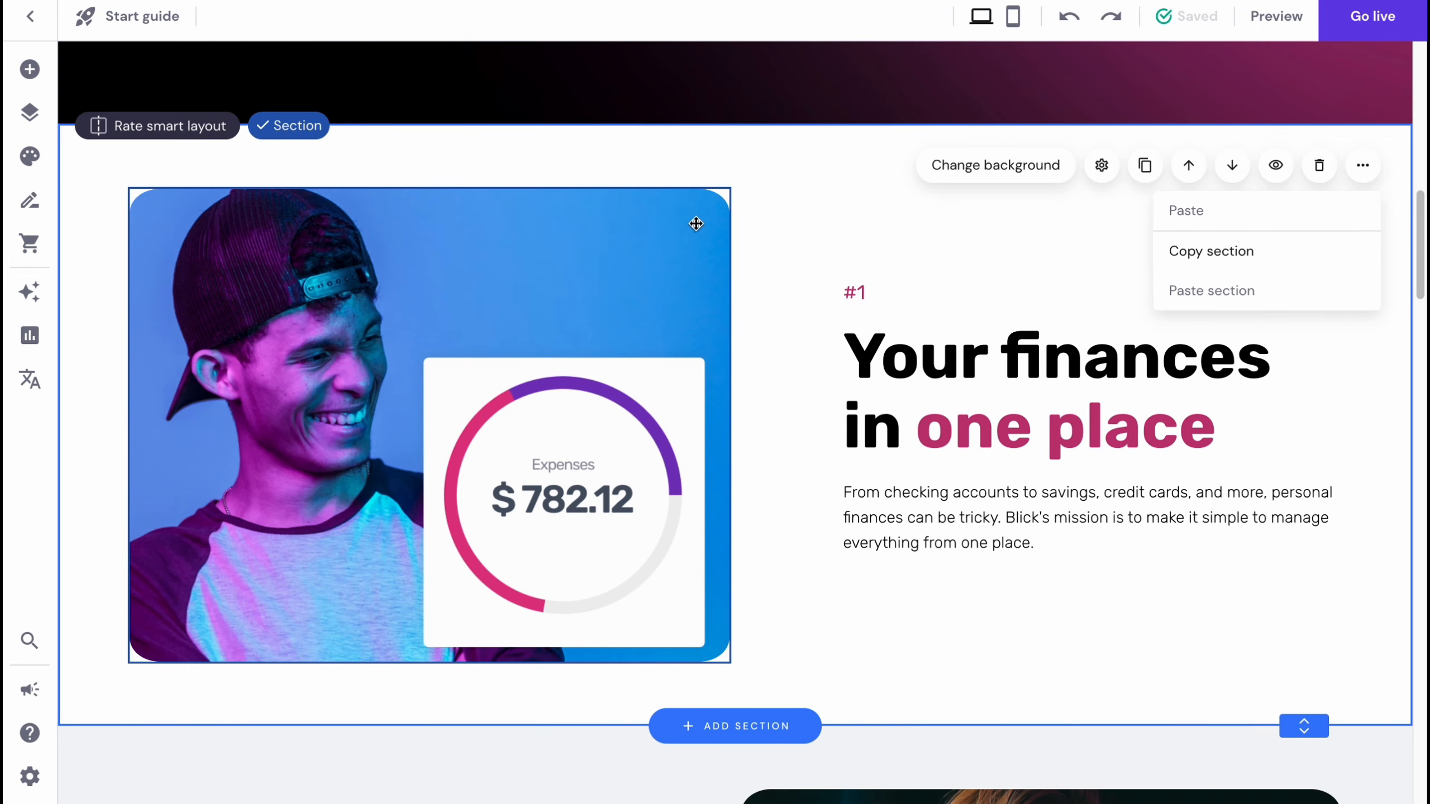
scroll(696, 223, up, 15)
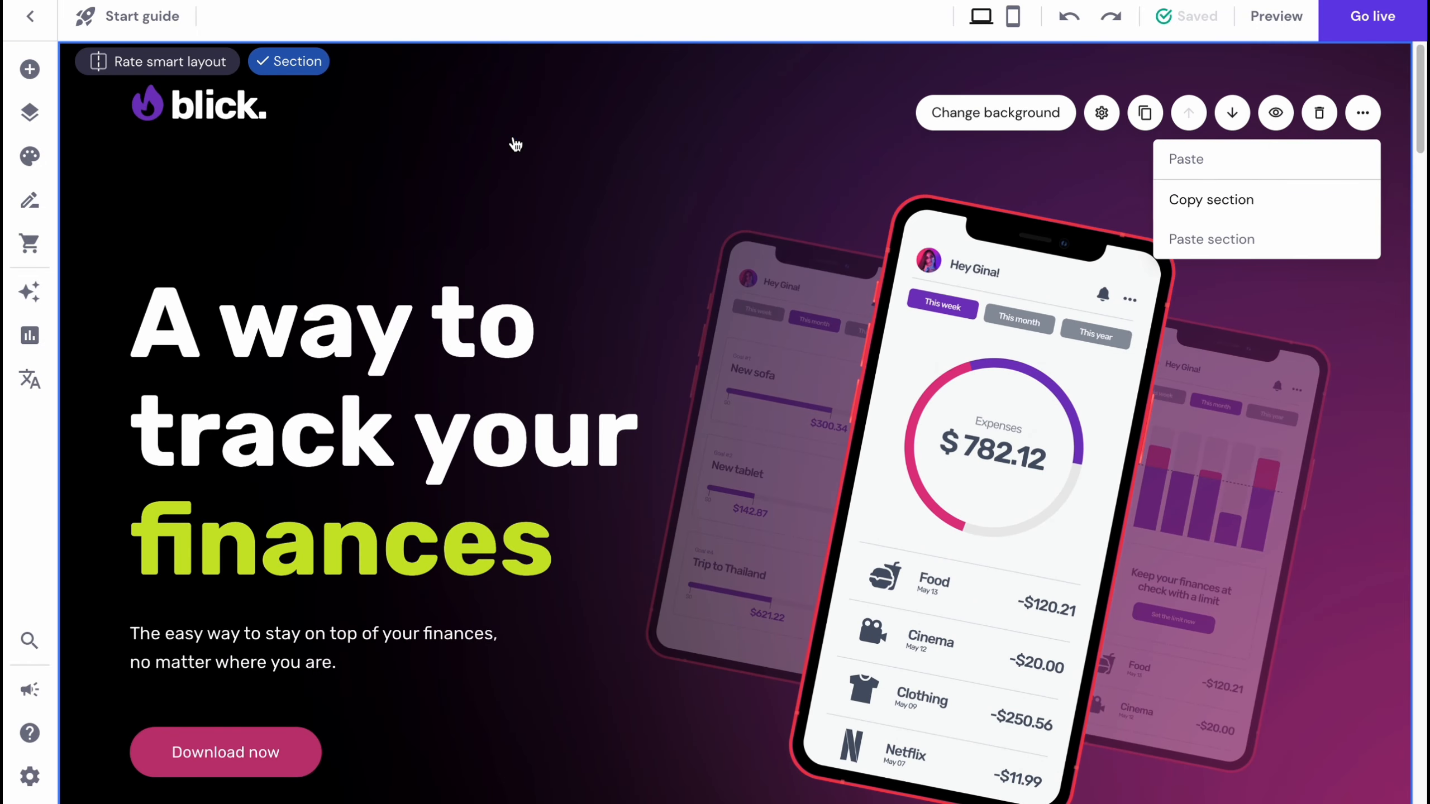
- Select the hero's heading, logo, Download now button and phone image in turn to examine their editing options
scroll(540, 299, down, 1)
click(346, 321)
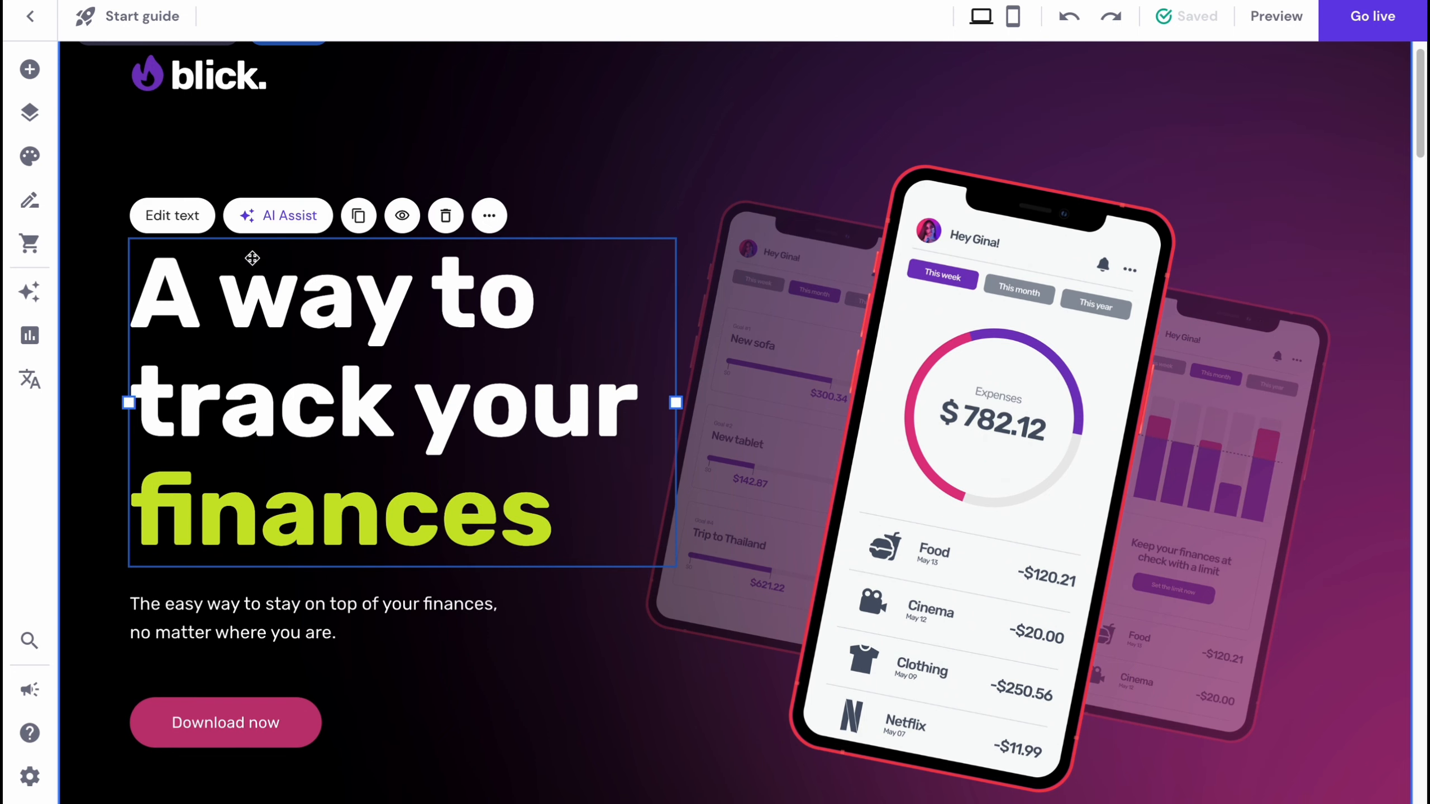
click(290, 133)
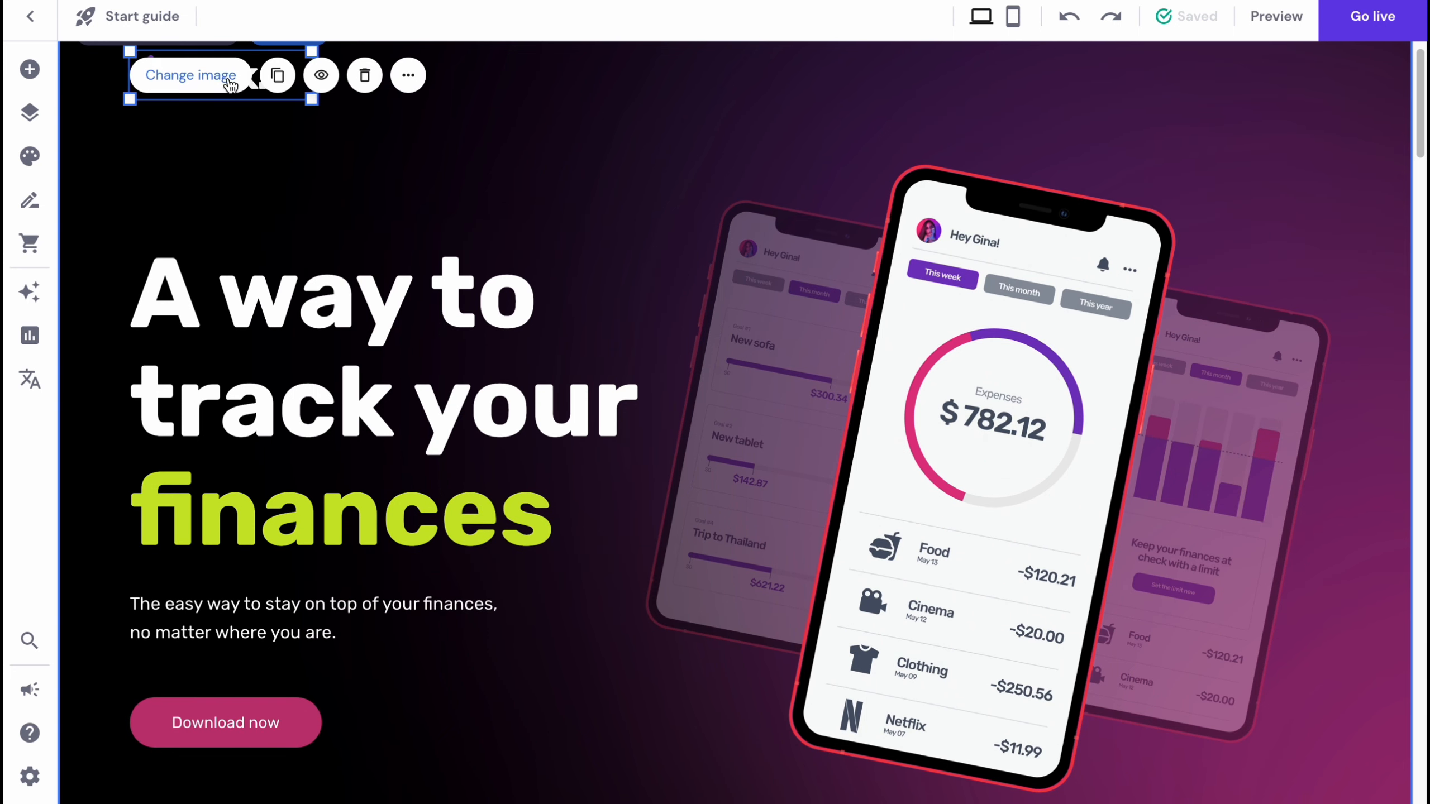
scroll(249, 415, down, 5)
click(275, 469)
click(239, 568)
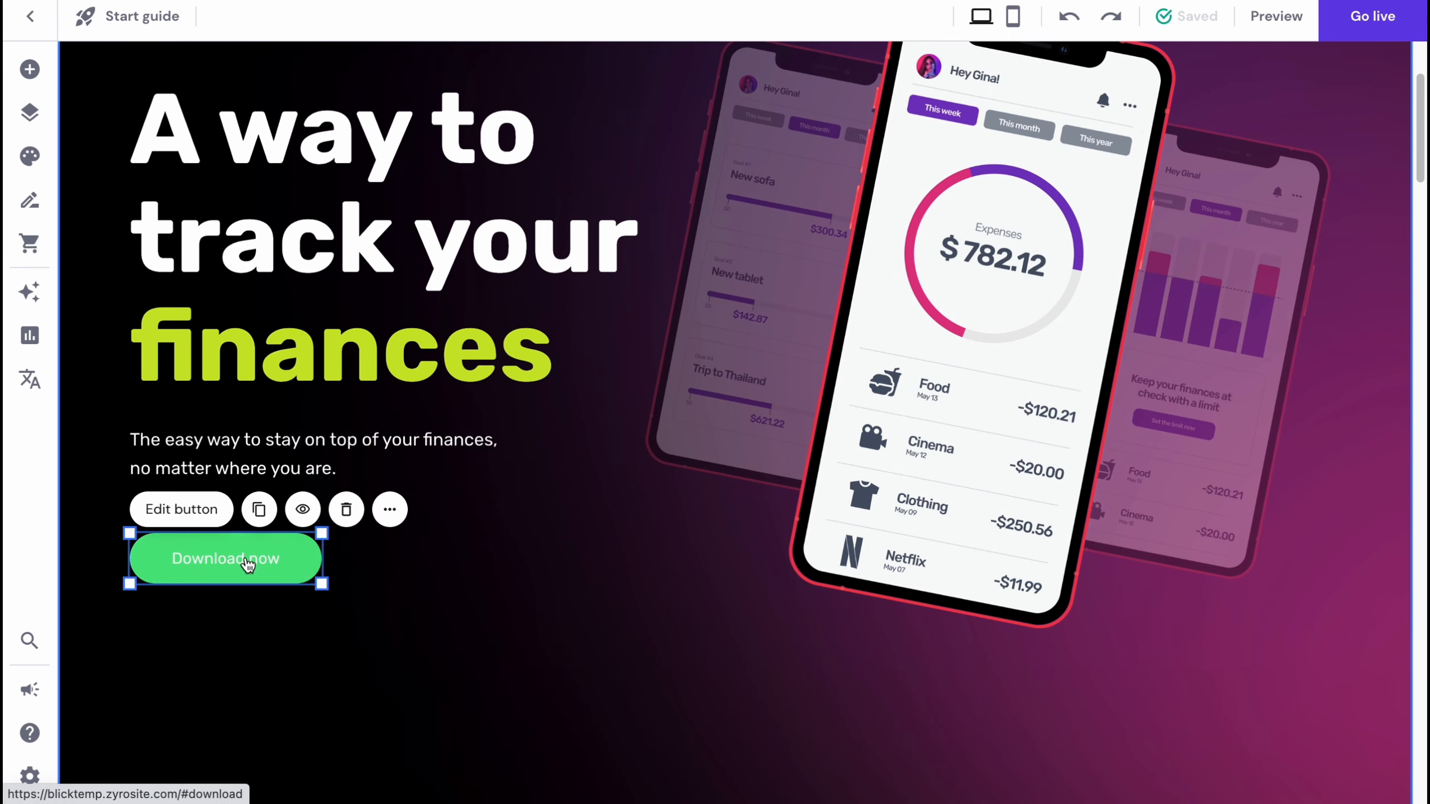
click(881, 388)
click(1028, 704)
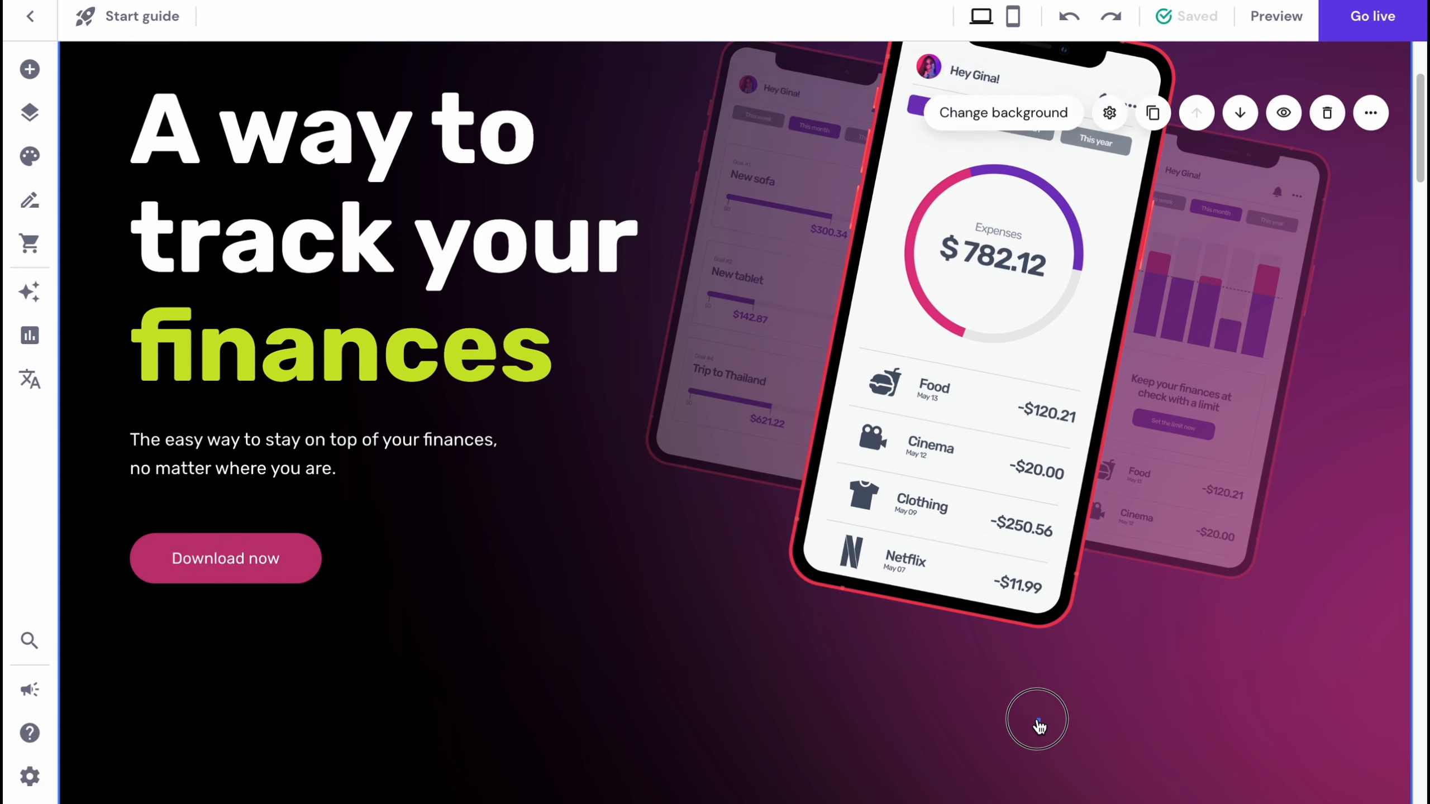
- Replace "A way to track your" in the hero heading with "Easy way to manage", keeping the word "finances"
scroll(1039, 727, up, 4)
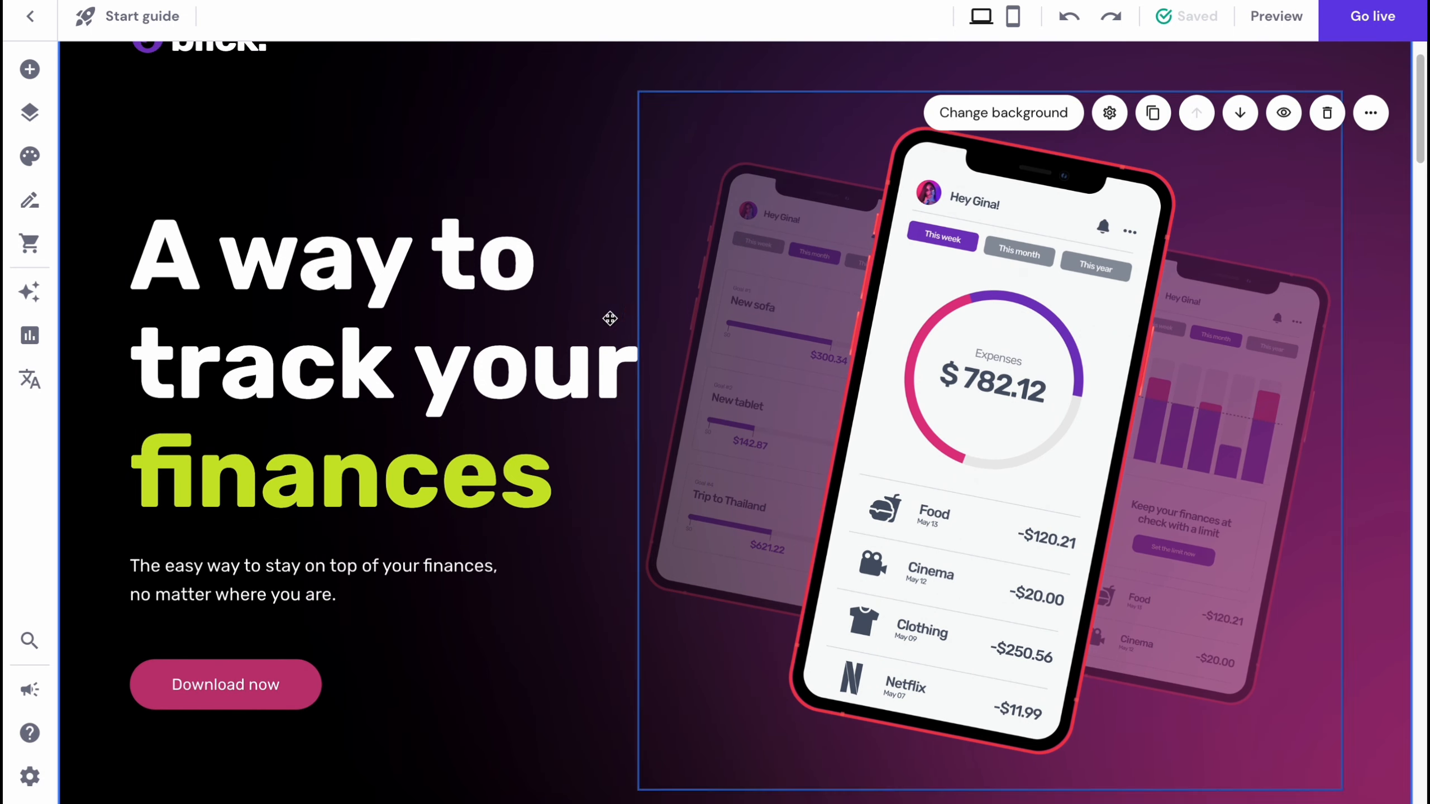
click(328, 448)
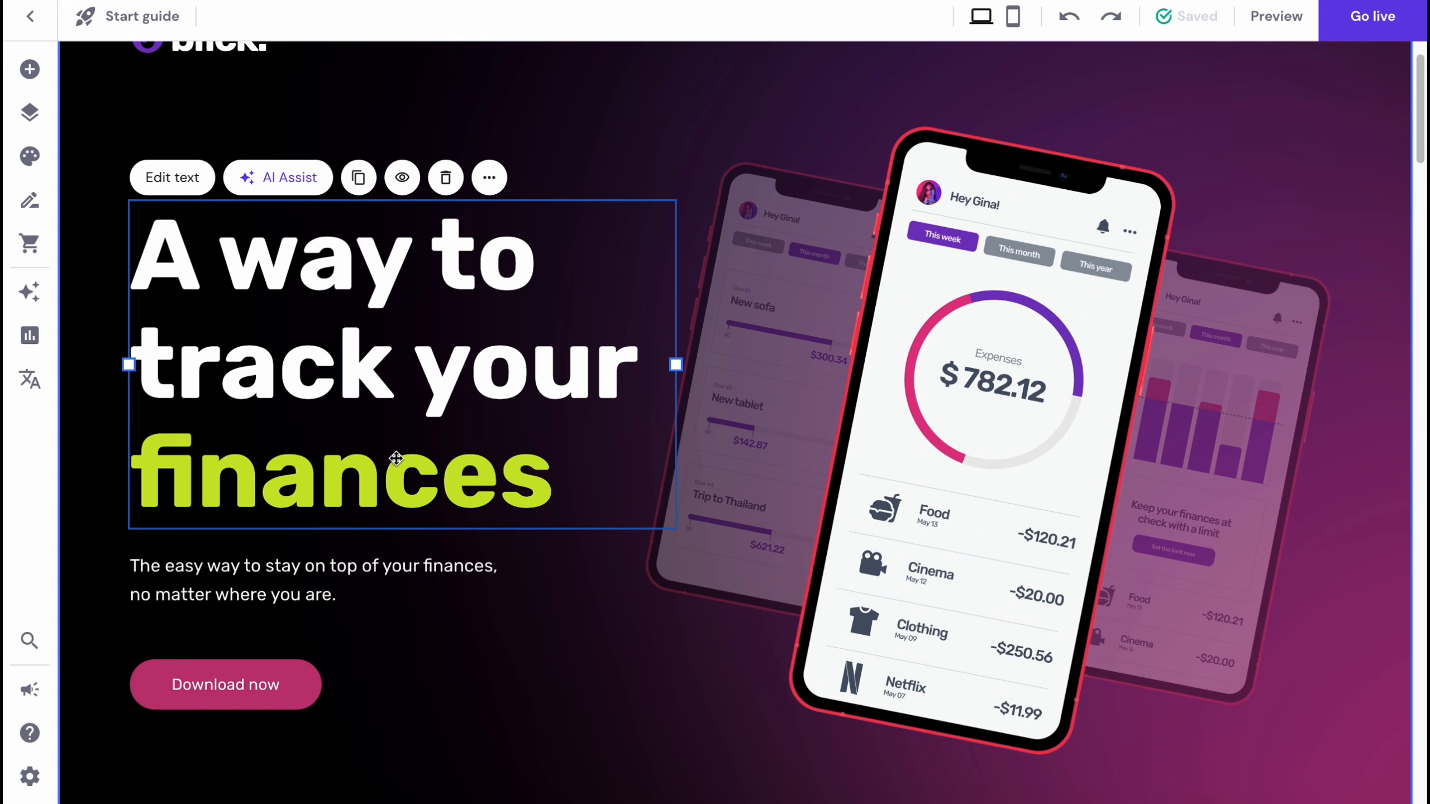
click(169, 177)
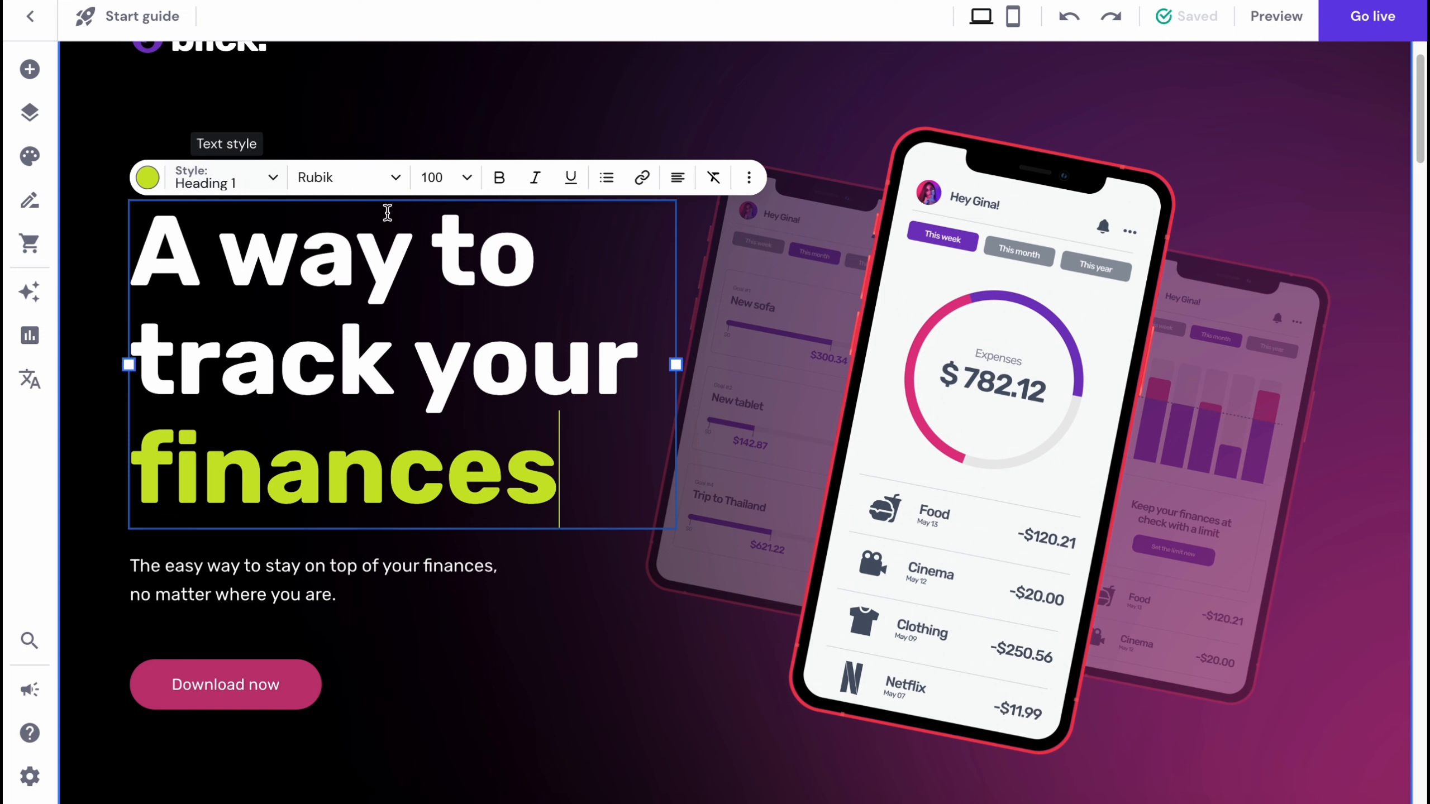
drag(632, 352, 7, 183)
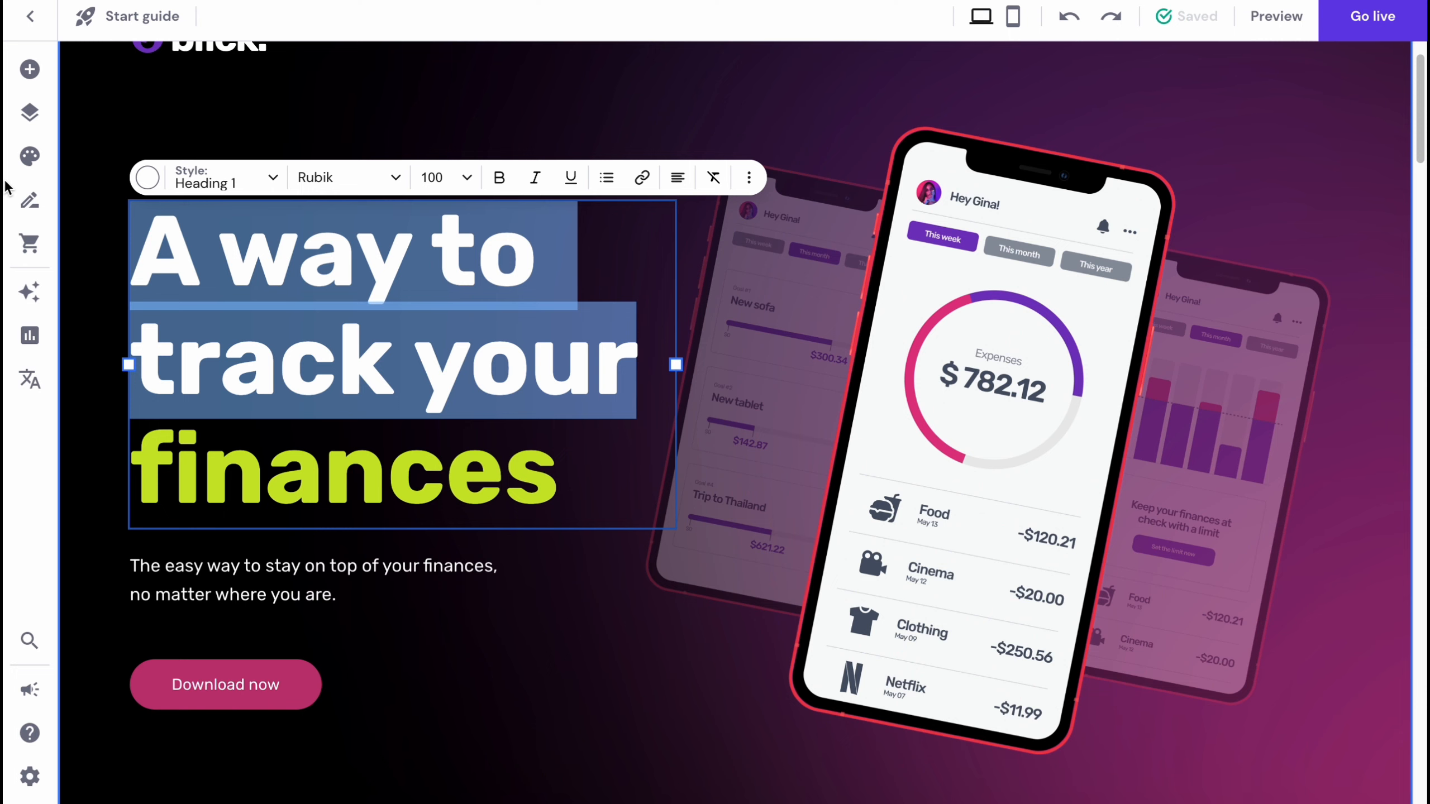
text(Easy wa)
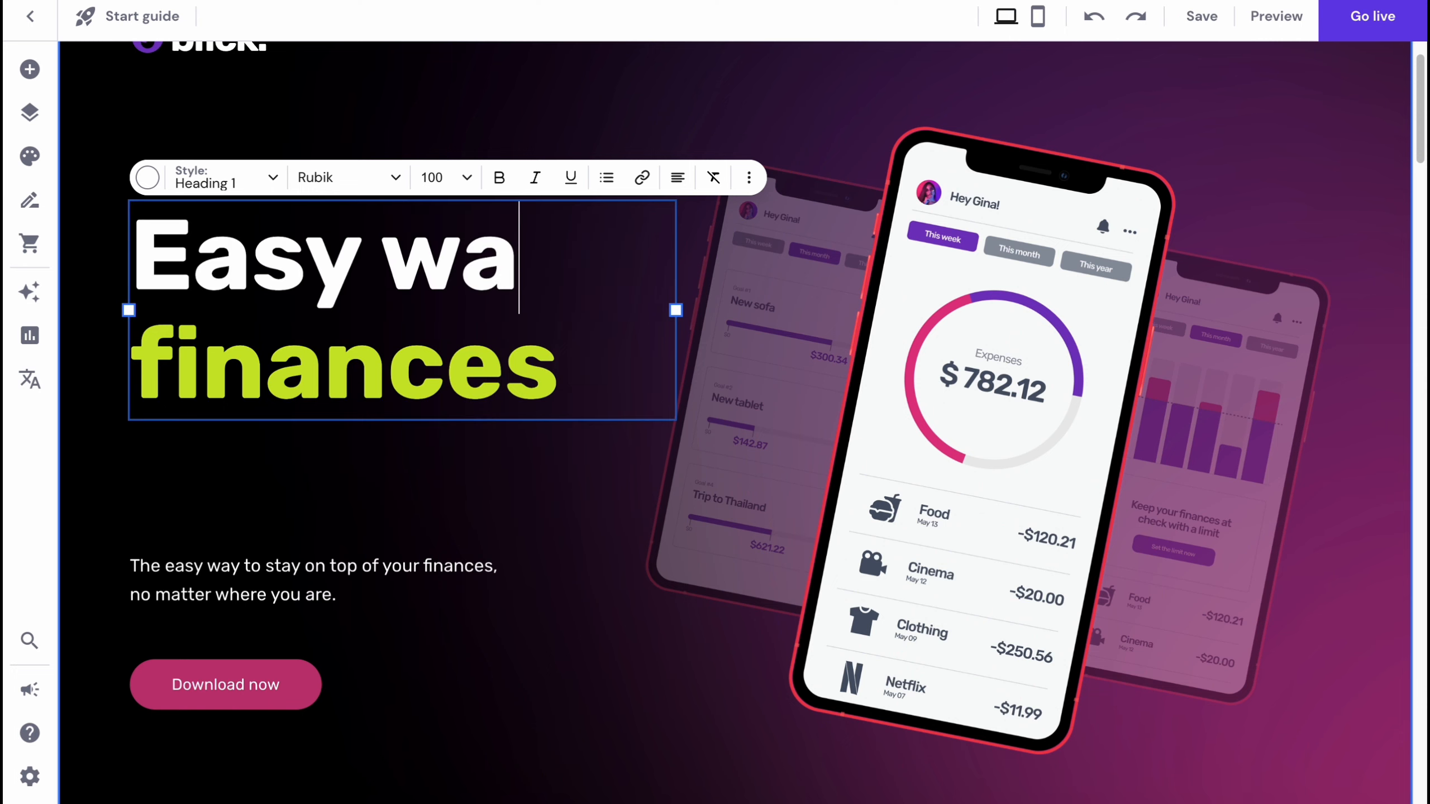
text( t)
key(BackSpace)
key(BackSpace)
text(y to ma)
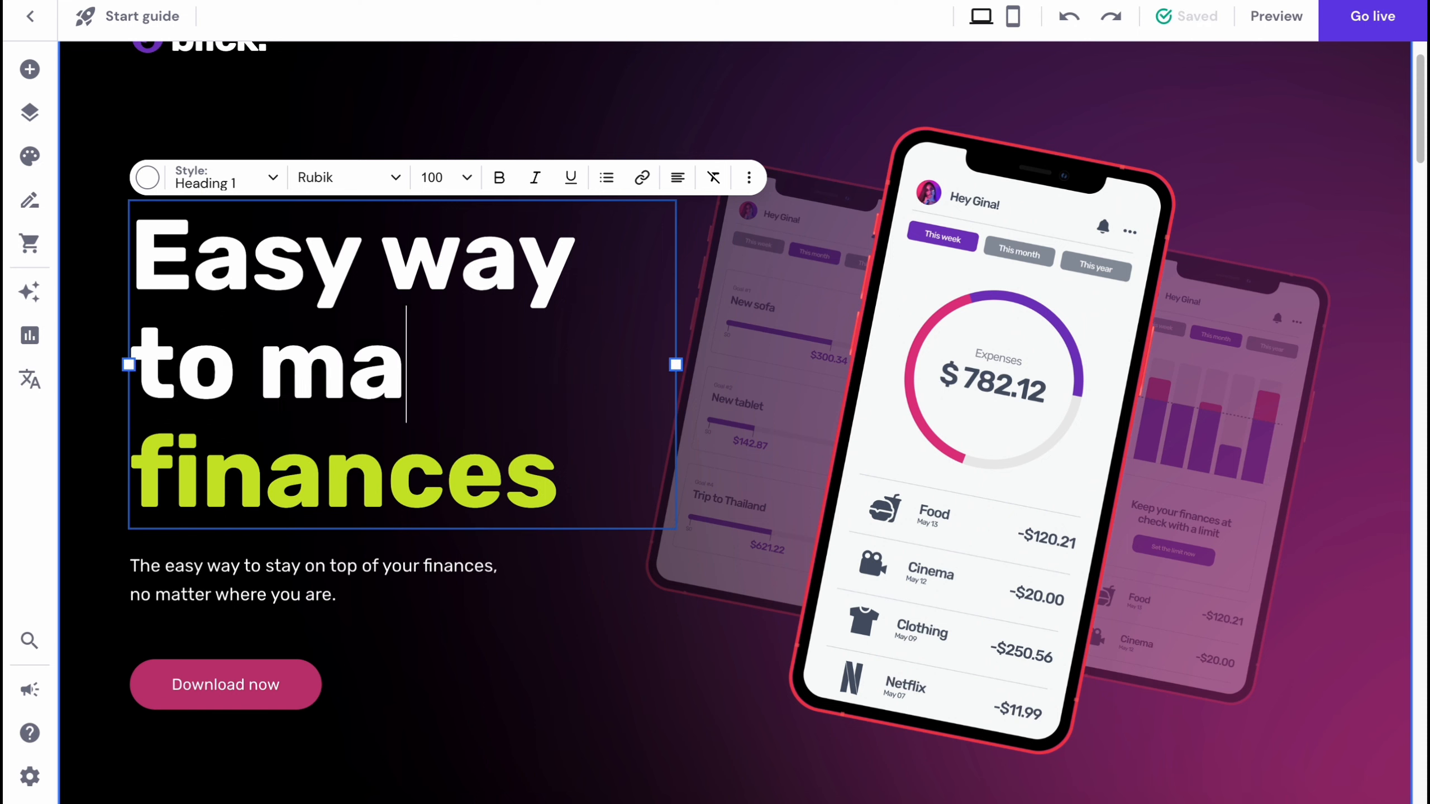
text(nage)
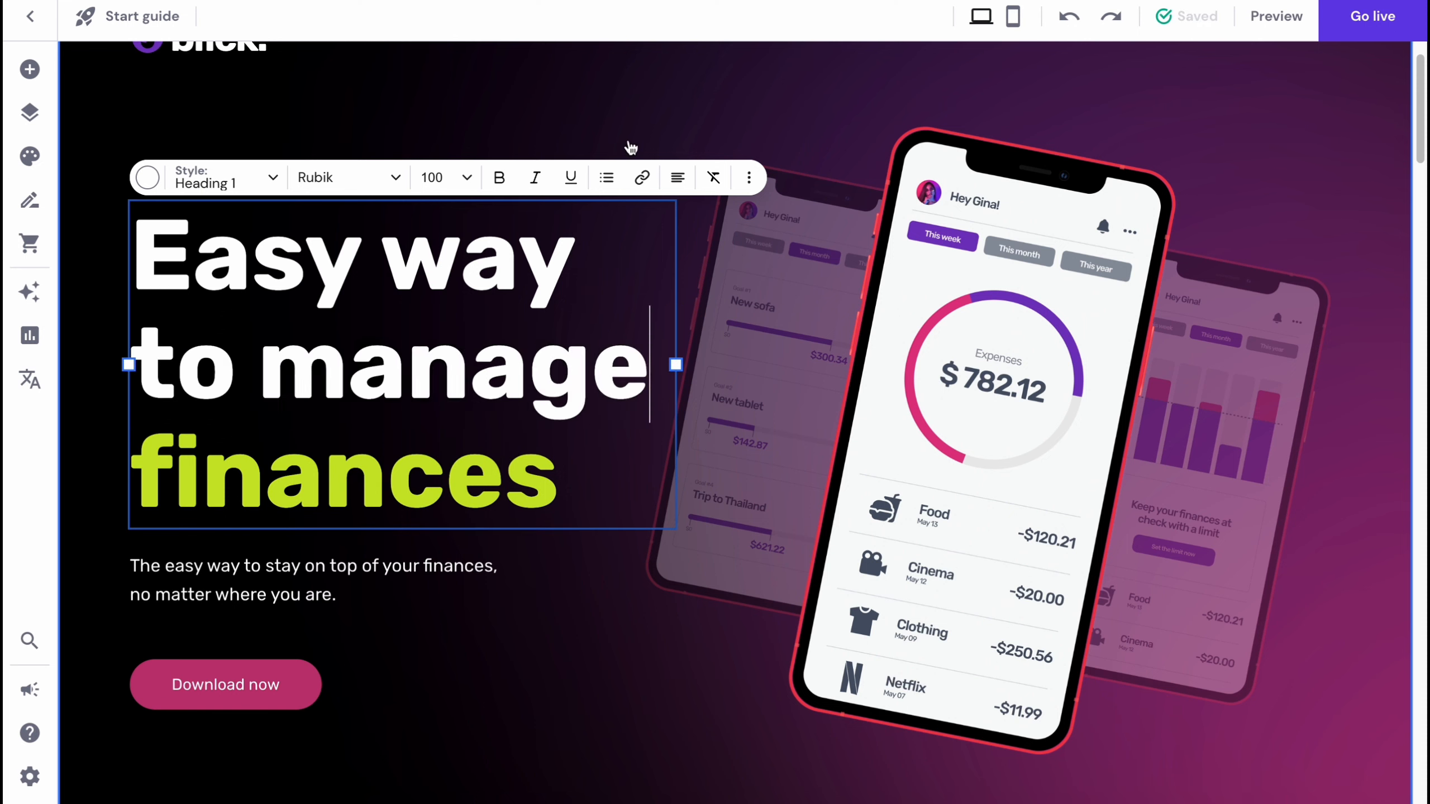
- Recolor the word "finances" in the hero heading with the green website color
click(445, 477)
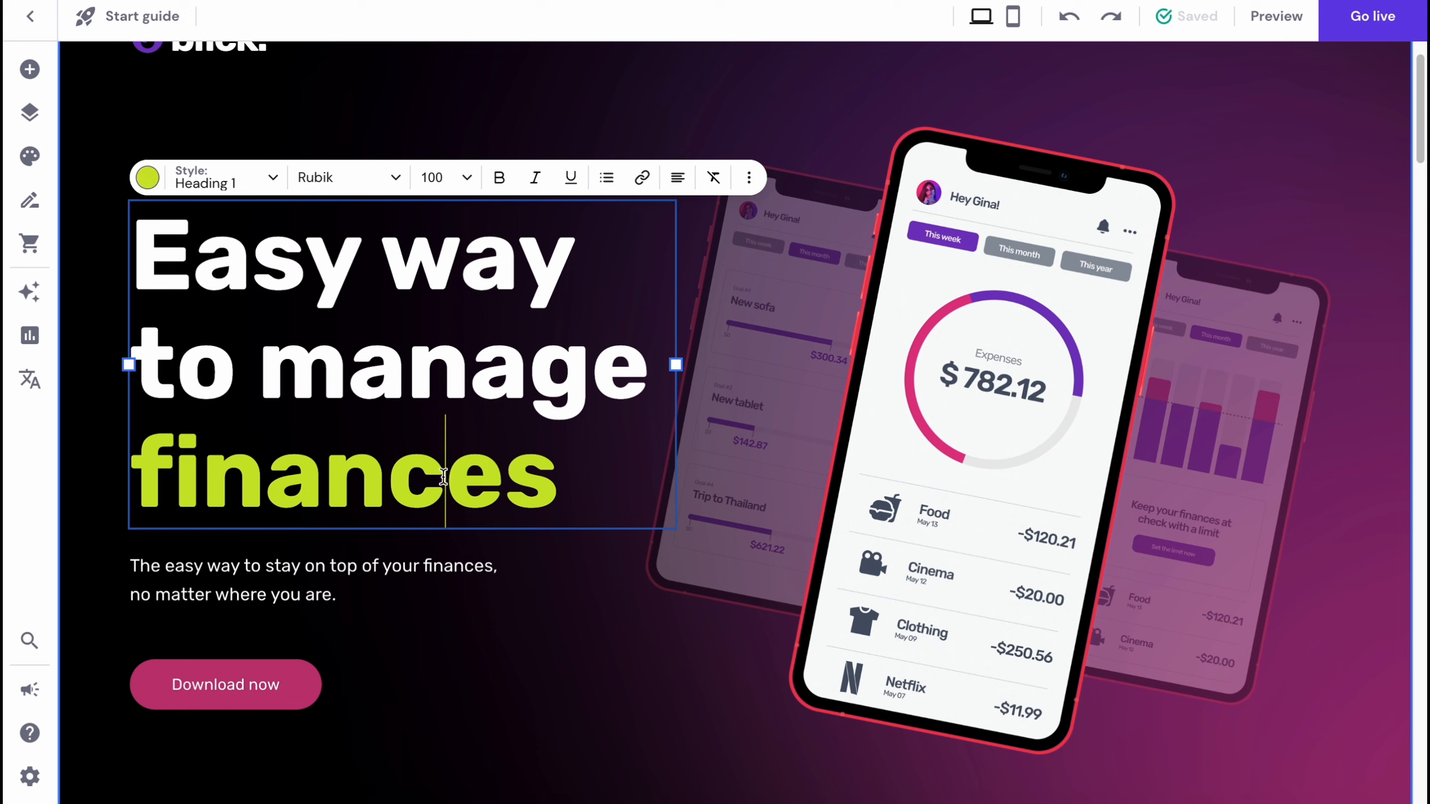
double_click(246, 451)
click(147, 178)
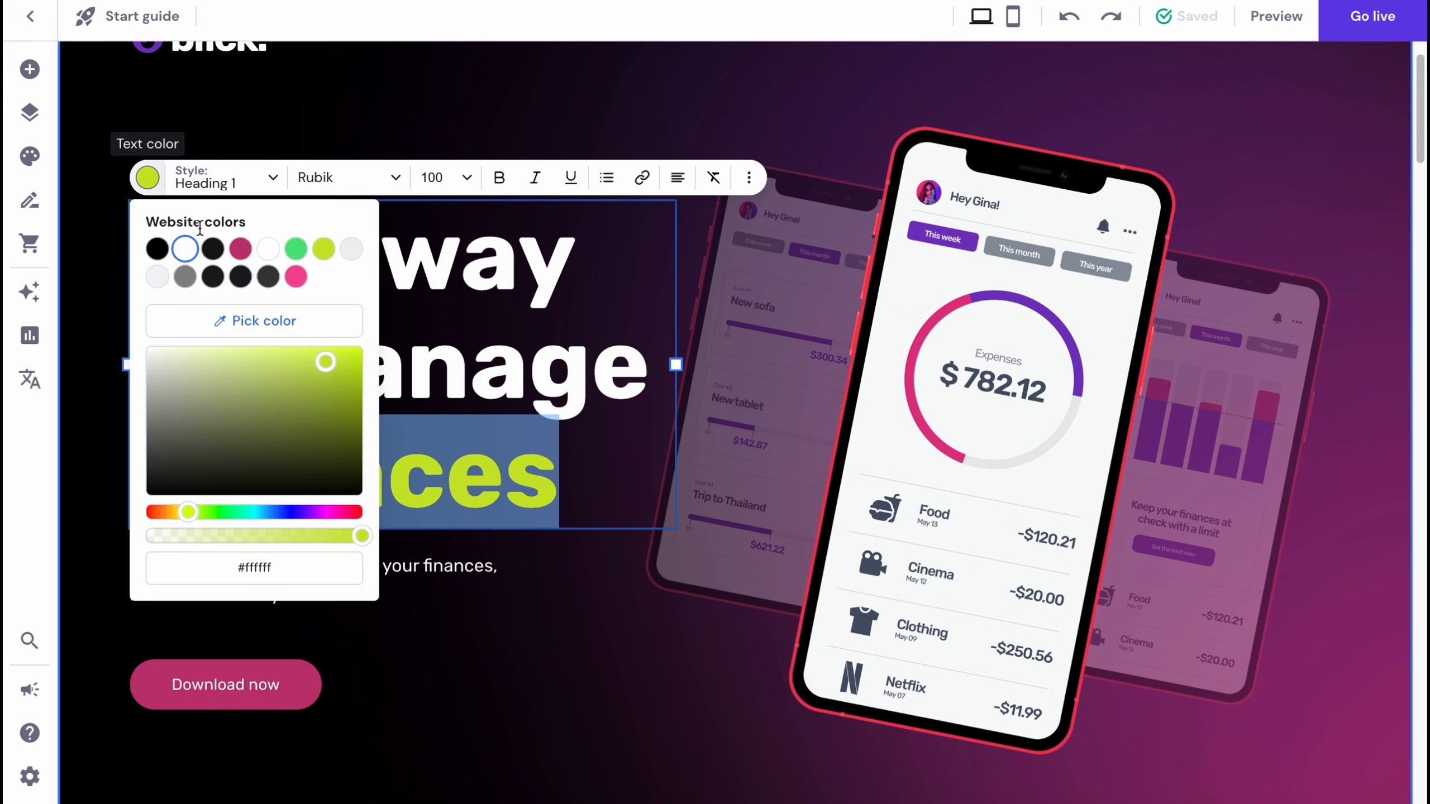
click(295, 248)
click(505, 75)
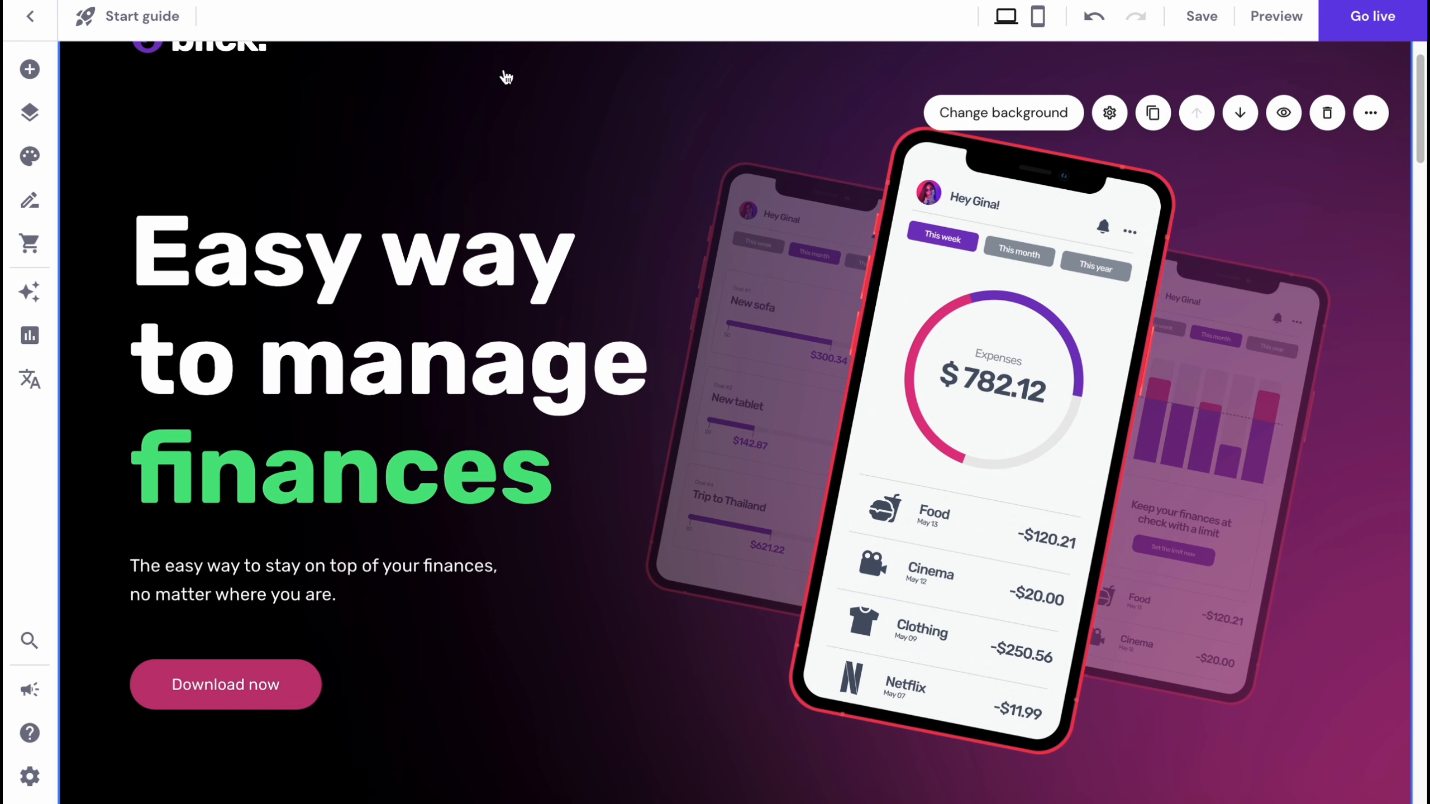
- Examine the hero's subtitle text options and the Download now button's link and style settings
click(230, 596)
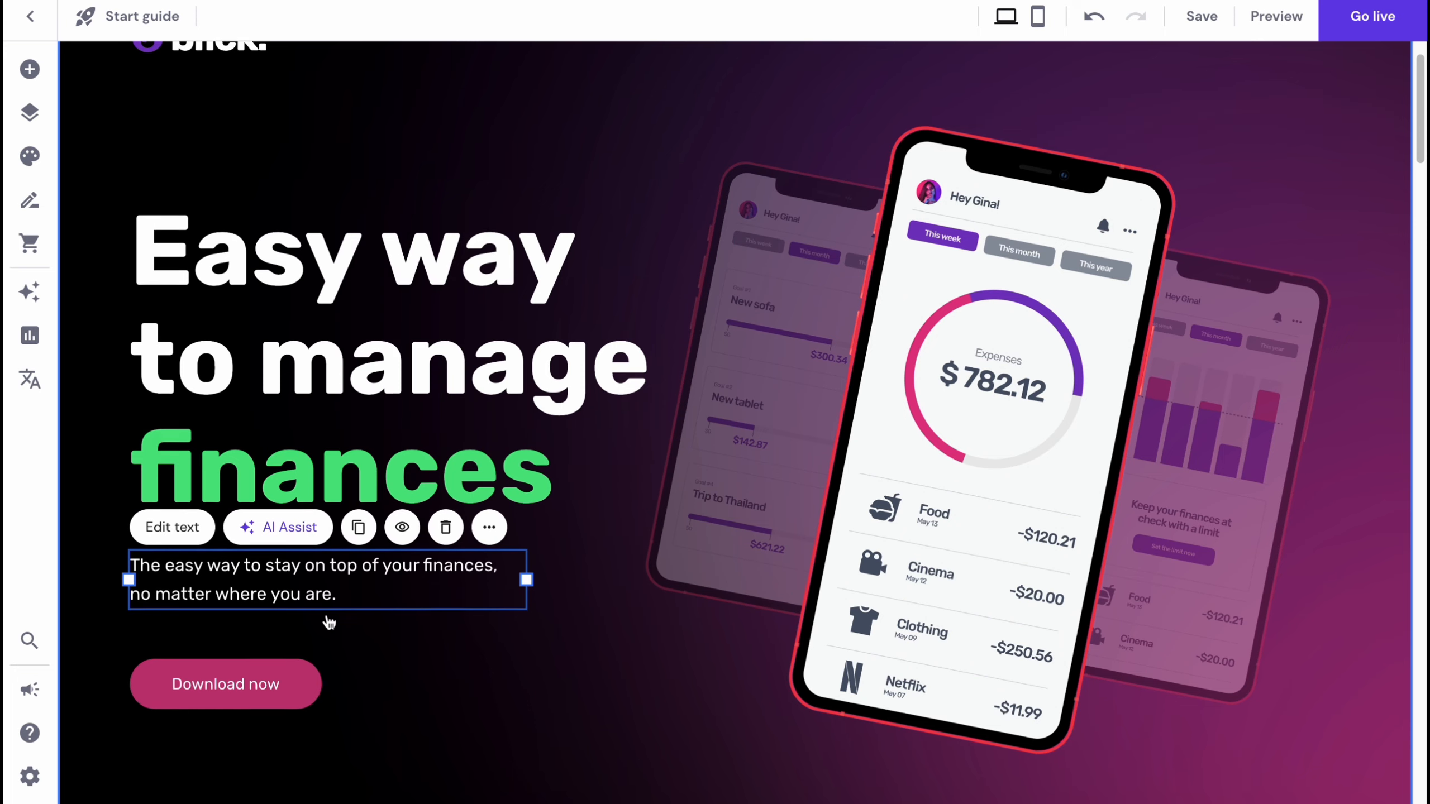
scroll(292, 592, down, 3)
click(253, 540)
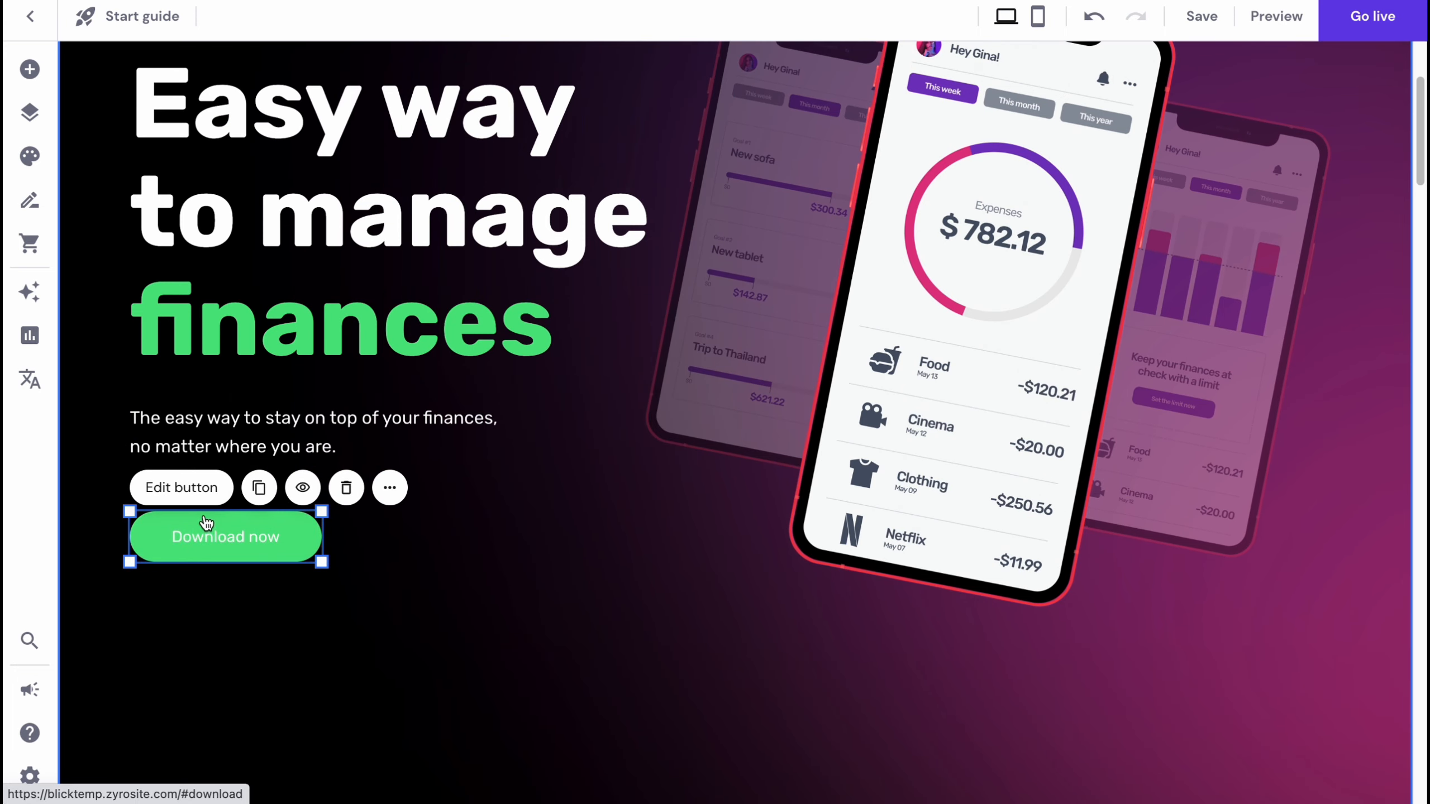
click(187, 487)
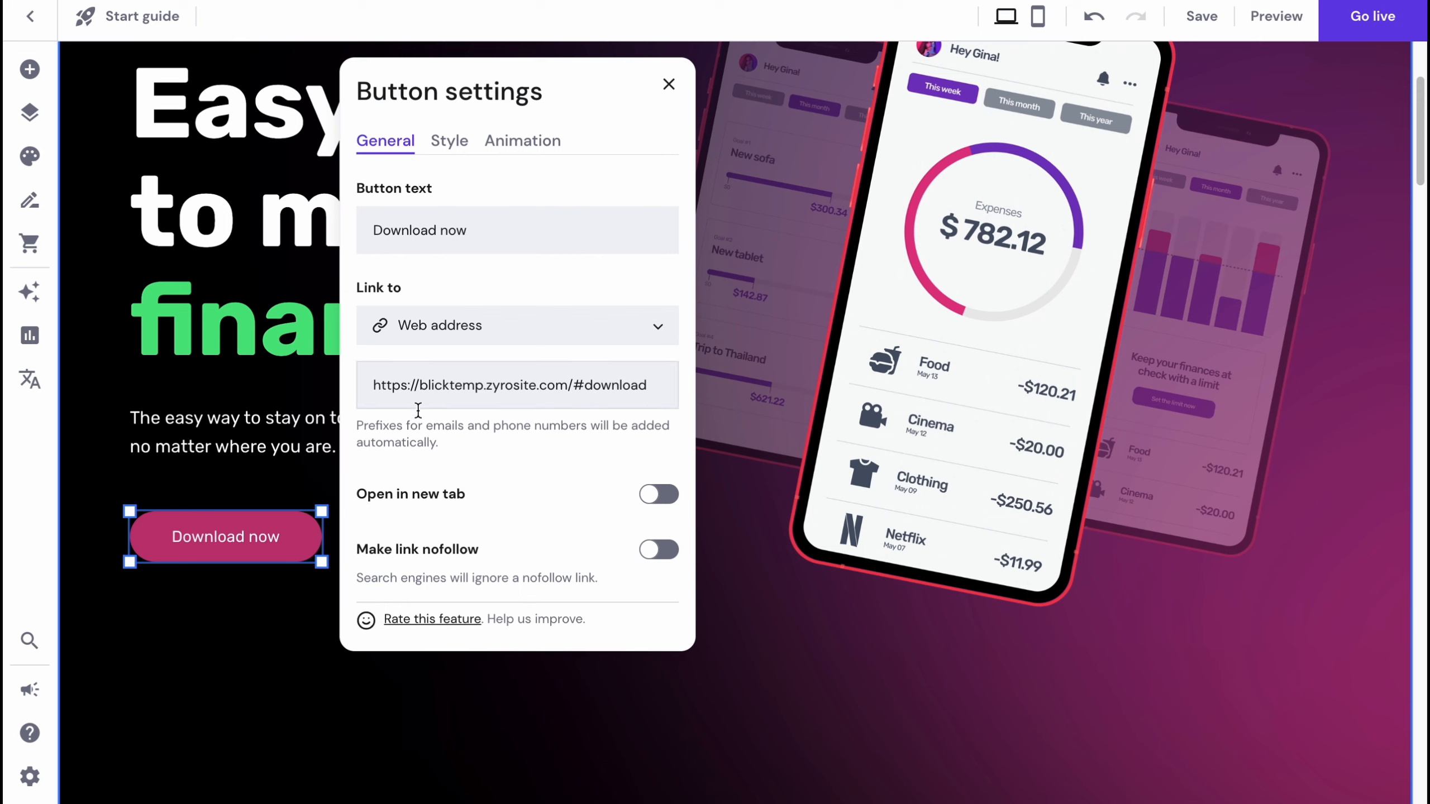
click(447, 142)
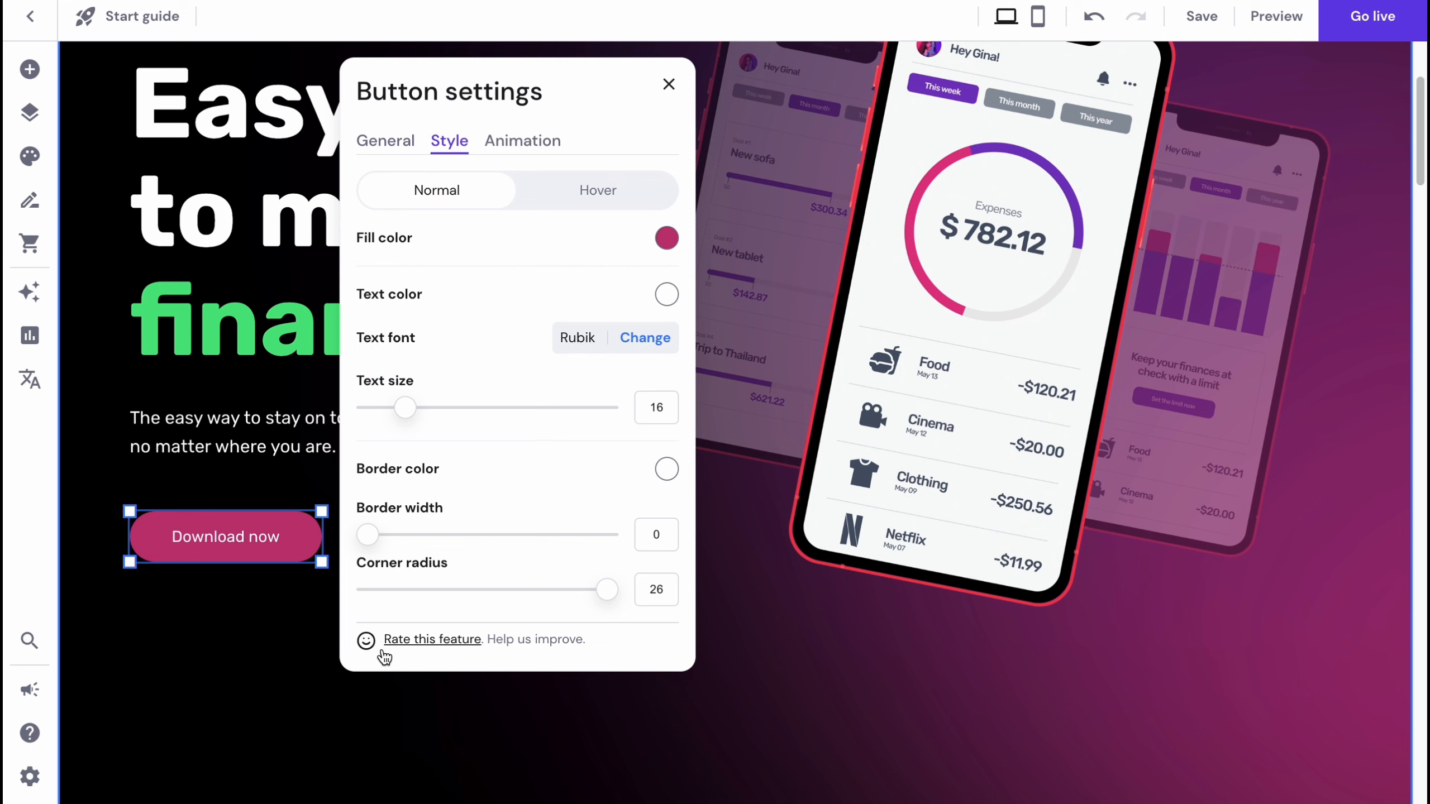
- Set the Download now button's animation to Slide and review the hero section
click(523, 143)
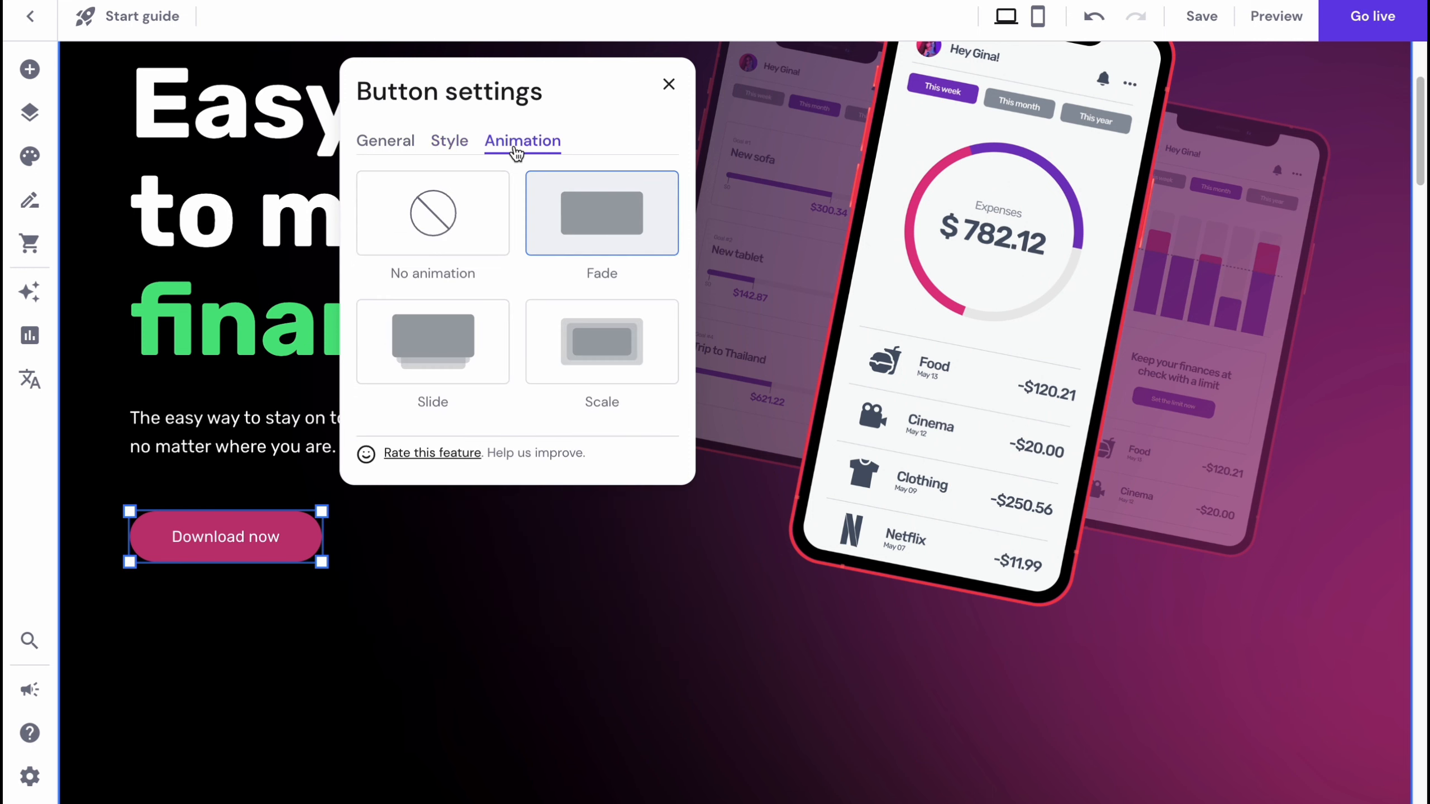
click(451, 336)
click(668, 84)
scroll(311, 217, up, 3)
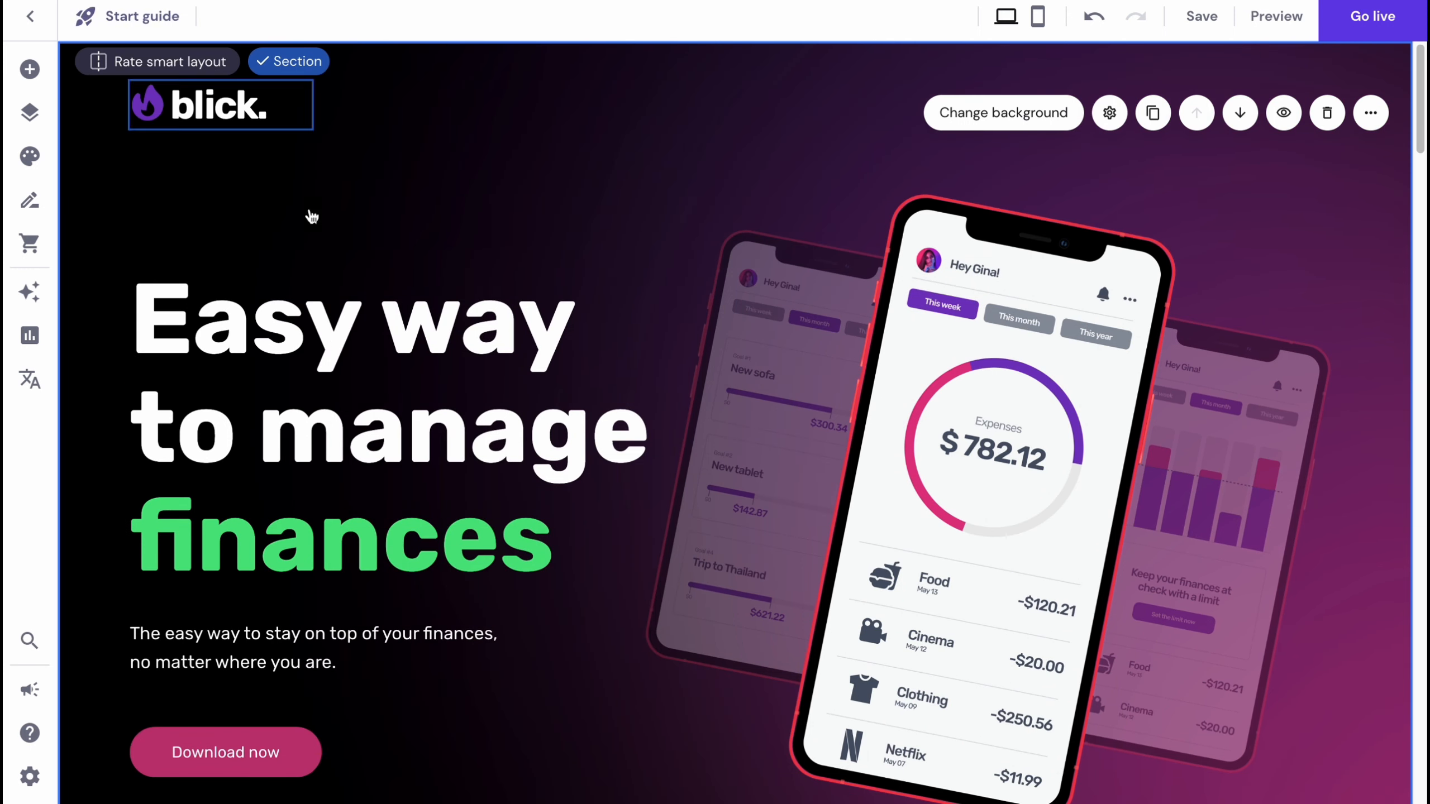
scroll(272, 495, down, 5)
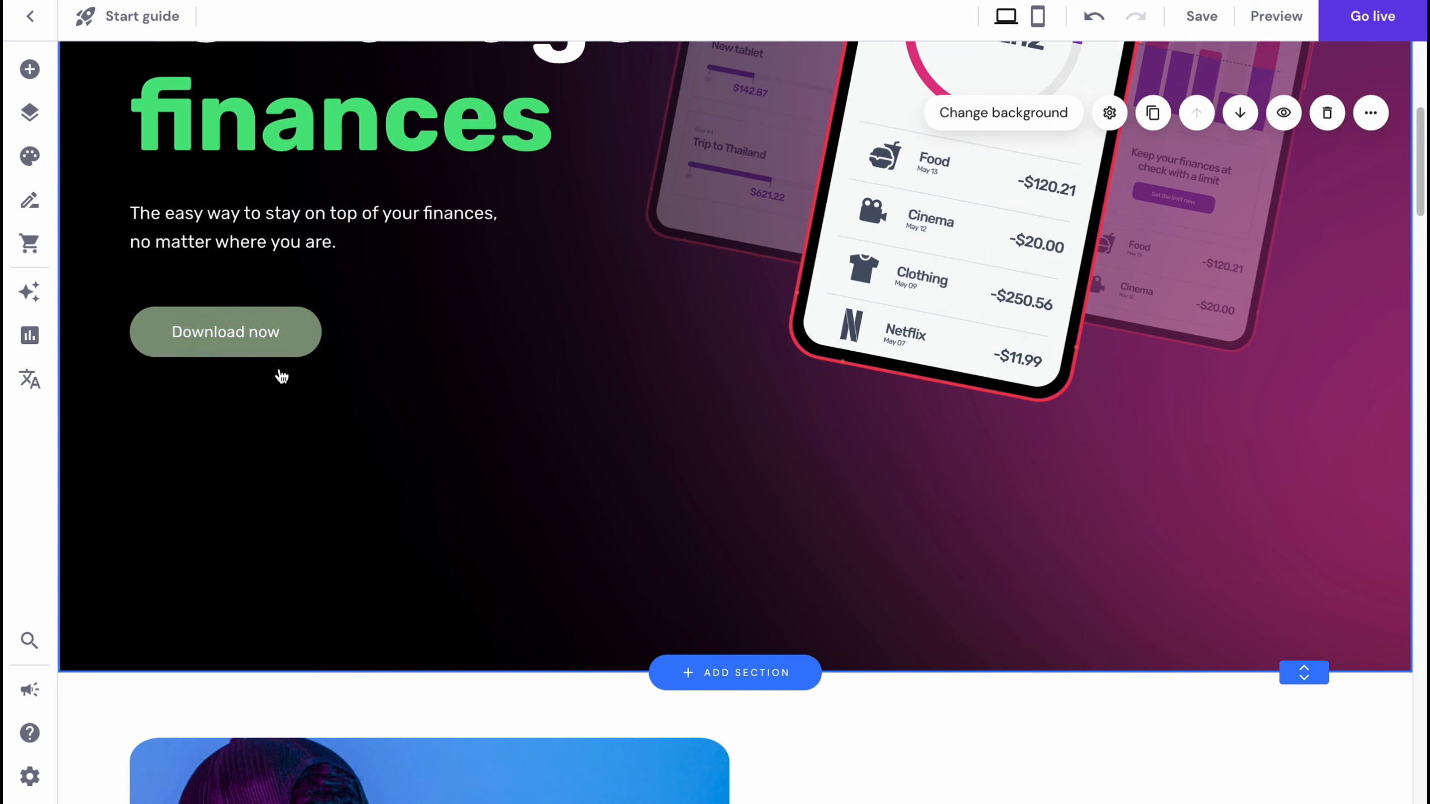
scroll(574, 414, up, 4)
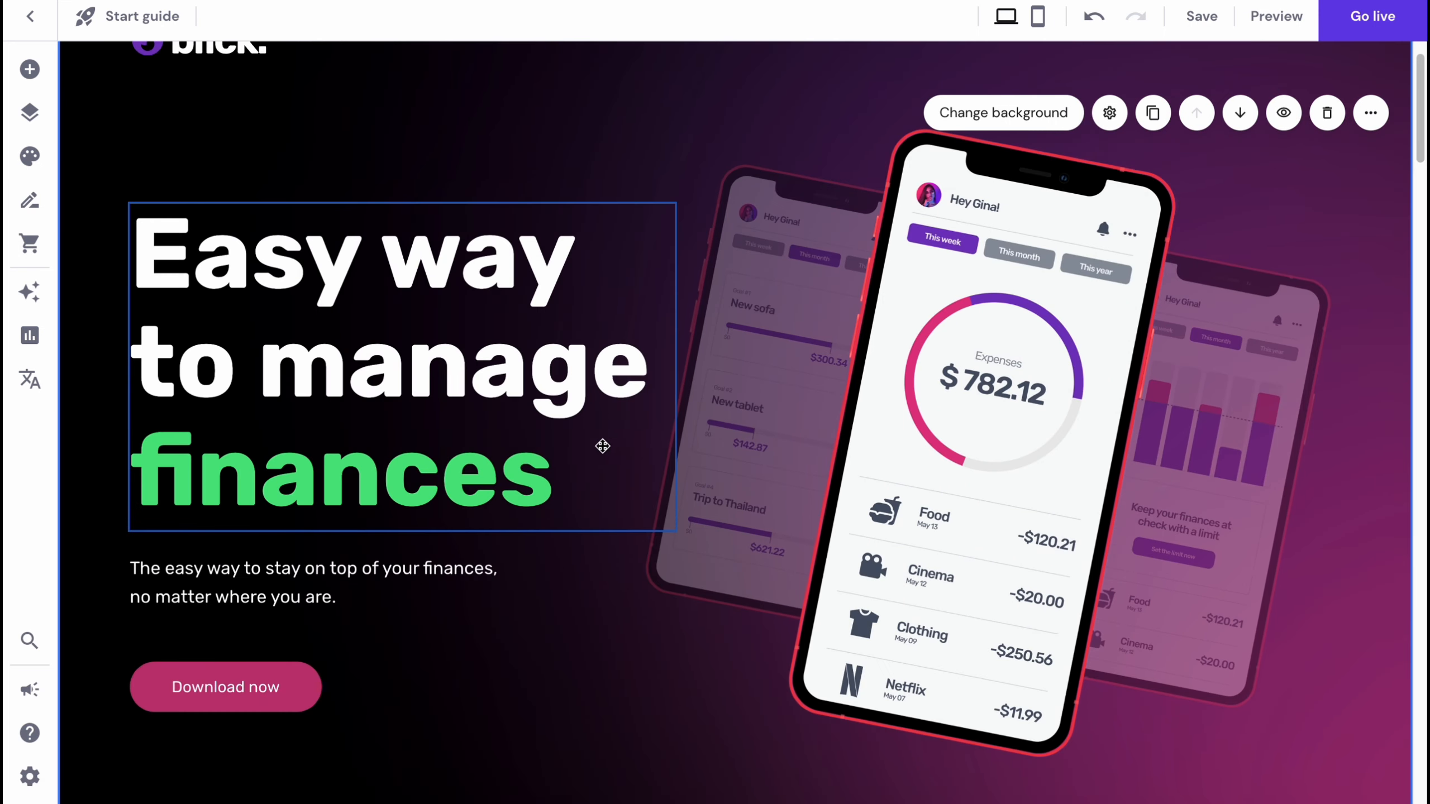
scroll(473, 281, down, 2)
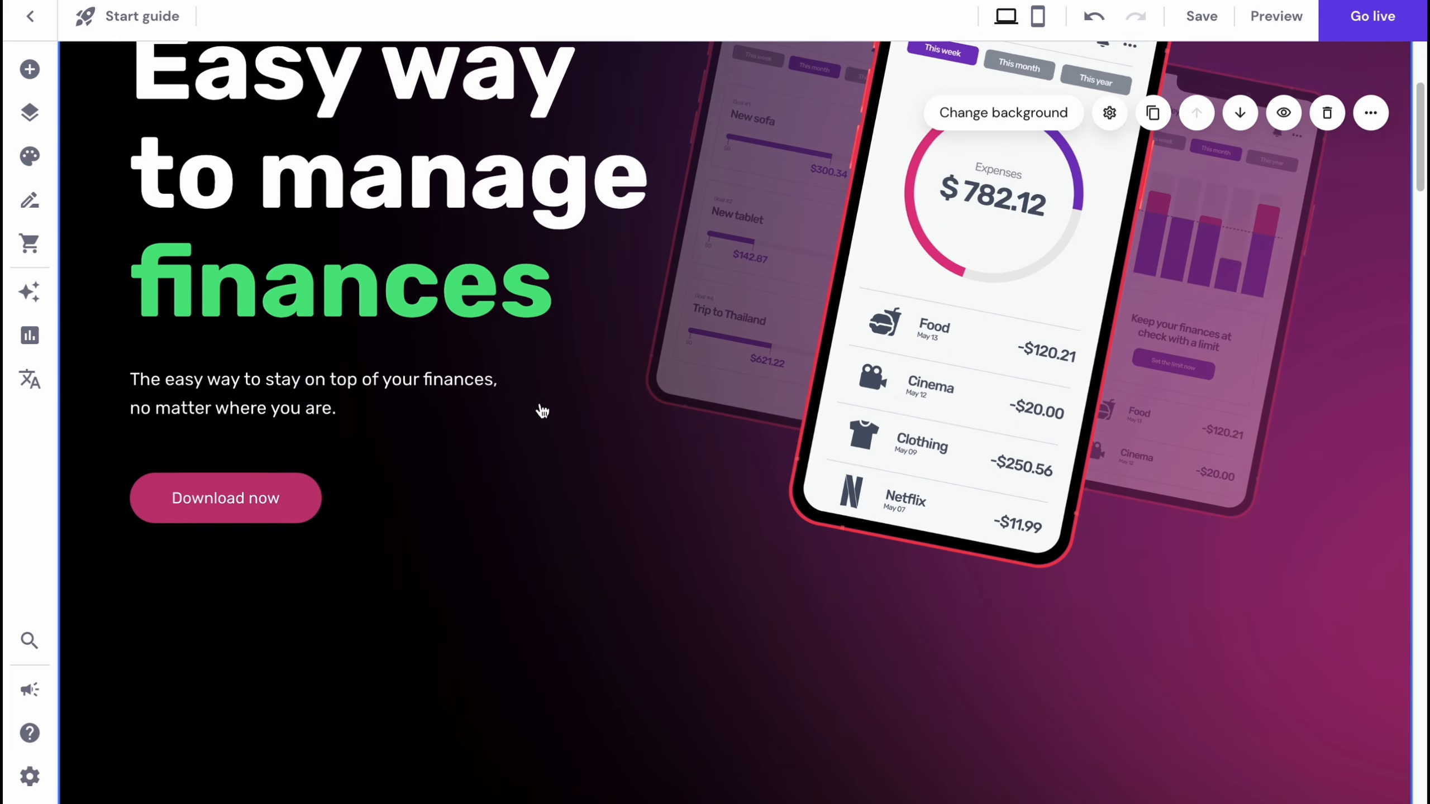
scroll(753, 387, up, 3)
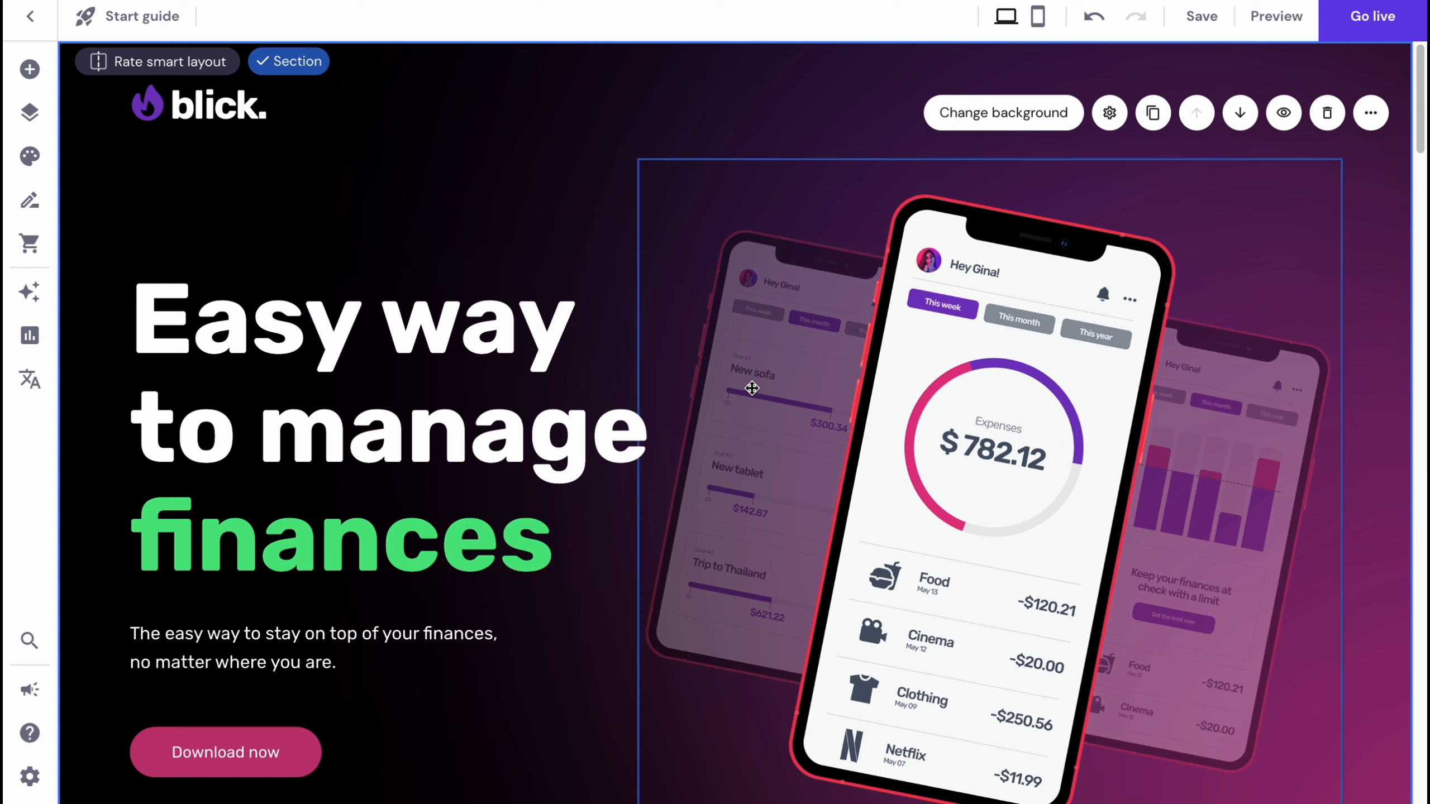
- Add a new button to the hero section directly beside the Download now button
click(30, 71)
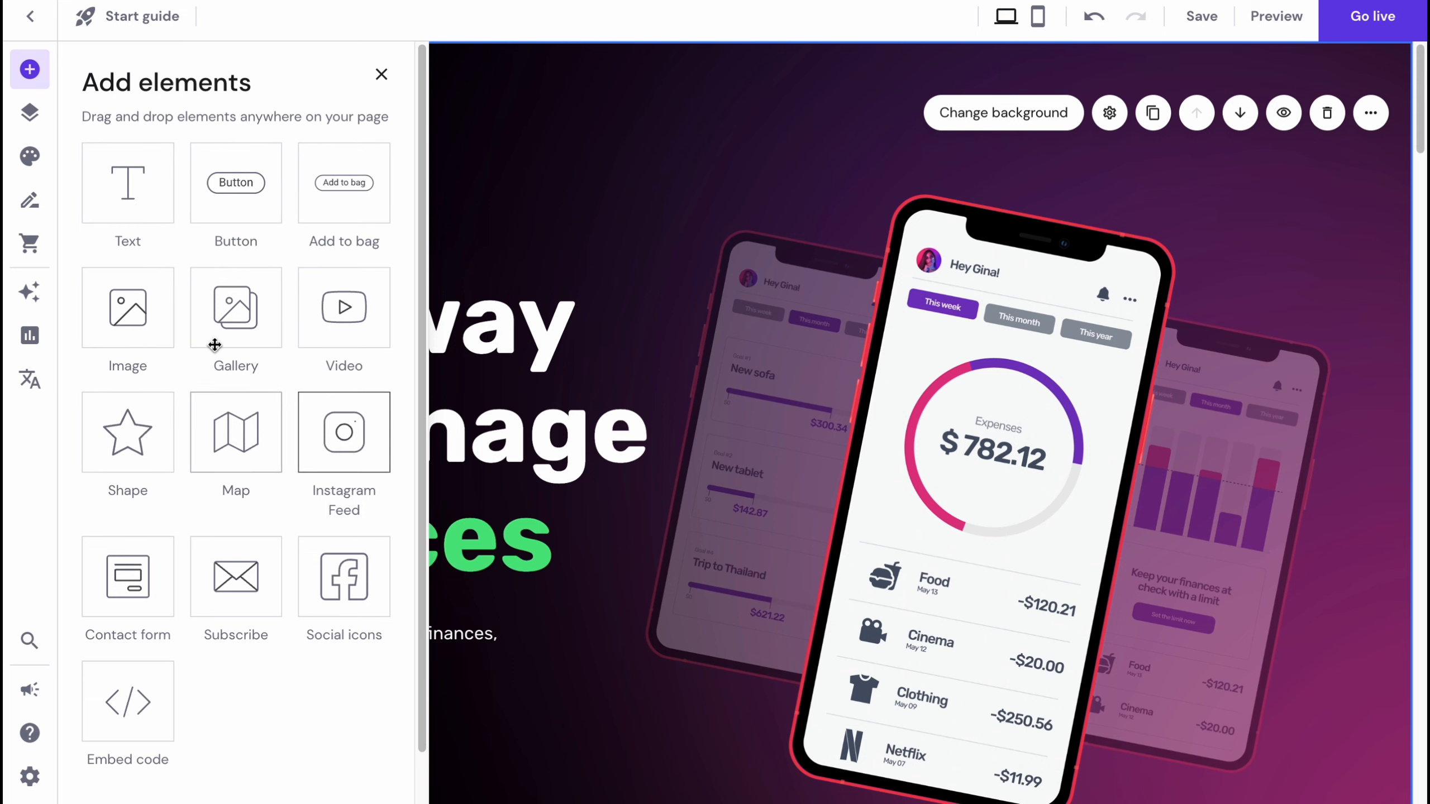
click(218, 194)
drag(743, 580, 416, 772)
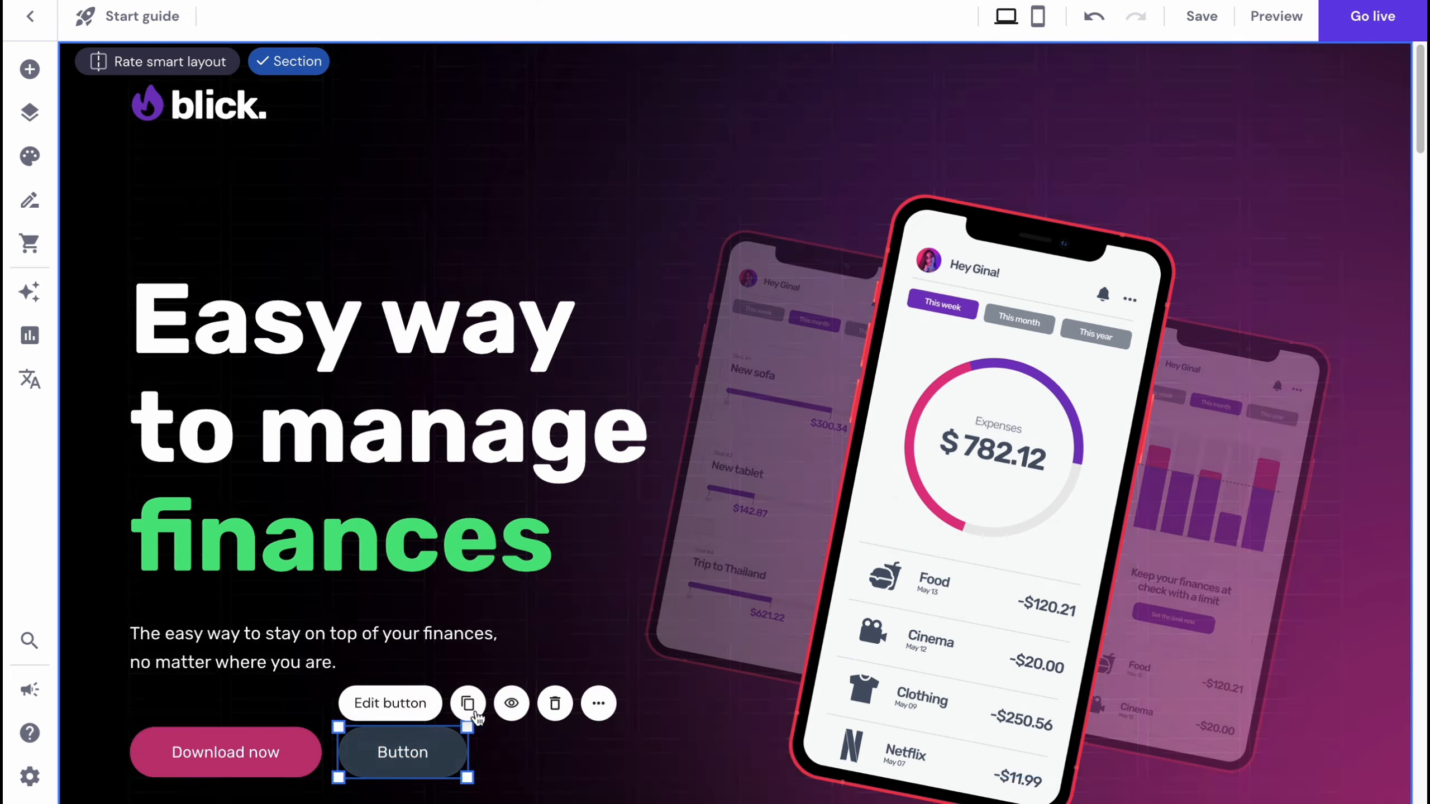
scroll(498, 659, down, 7)
click(500, 654)
scroll(494, 598, down, 14)
scroll(495, 597, up, 12)
scroll(494, 597, up, 10)
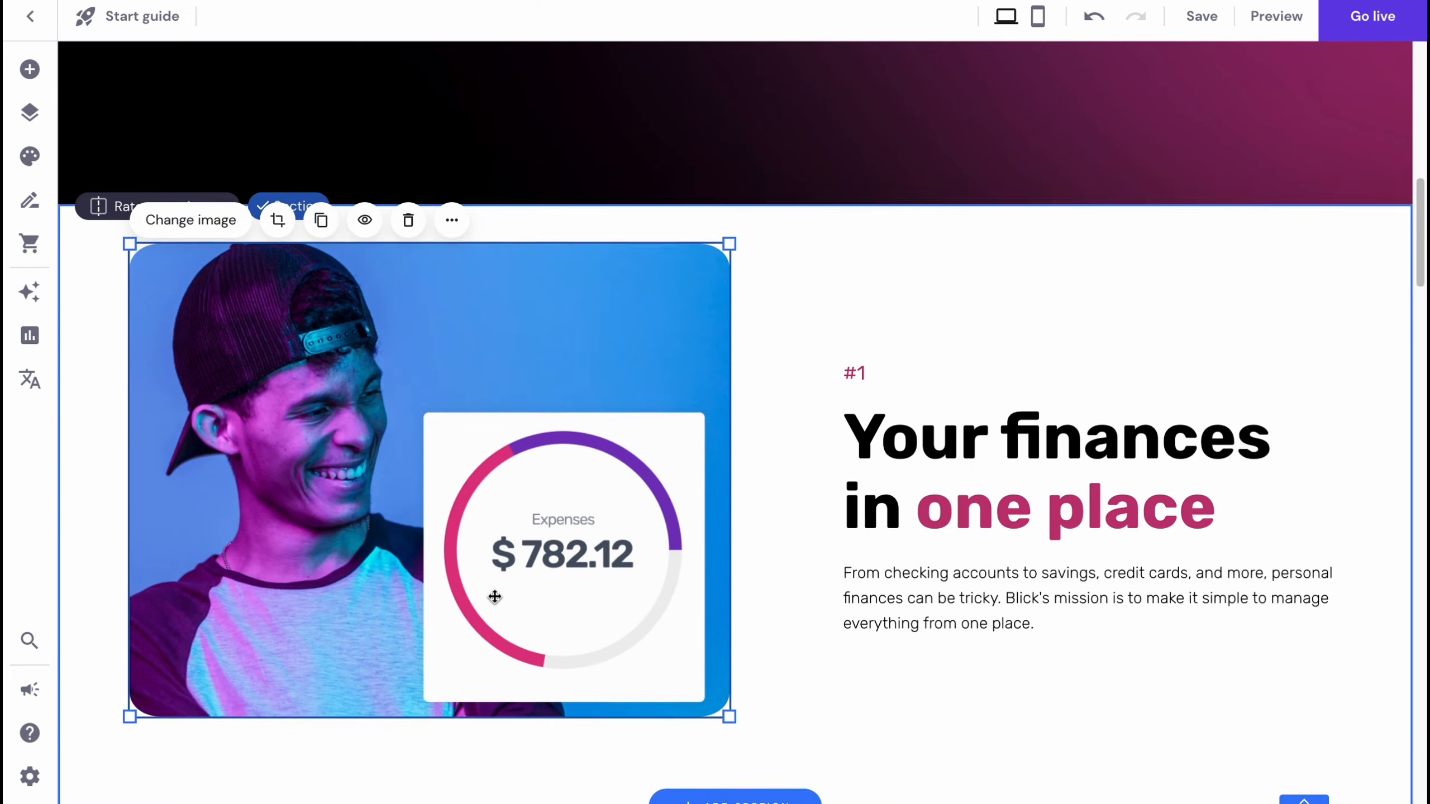
- Set the new hero button's fill color to the Download now button's pink (#bf3574) by sampling it with the color picker
click(409, 495)
click(371, 448)
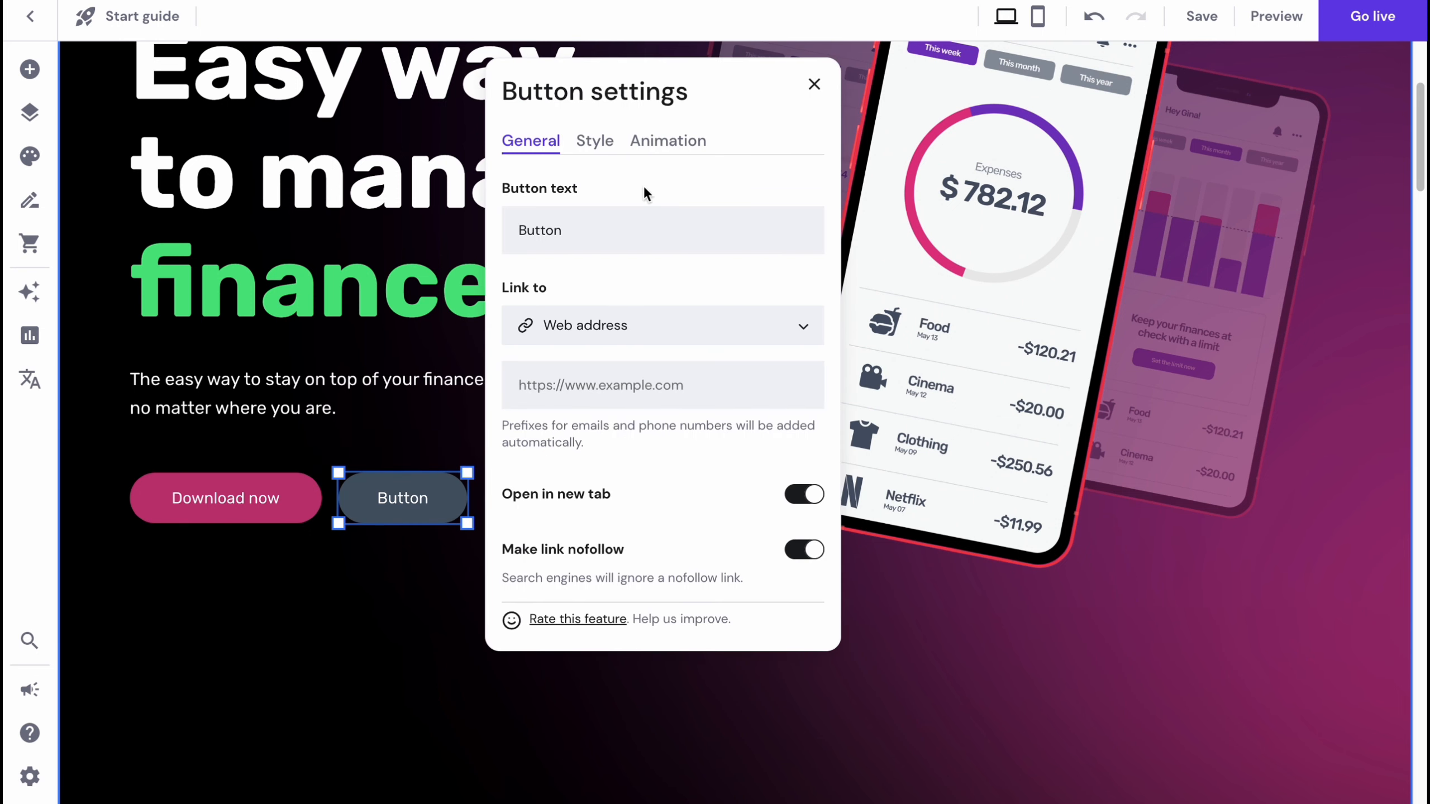
click(602, 142)
click(811, 238)
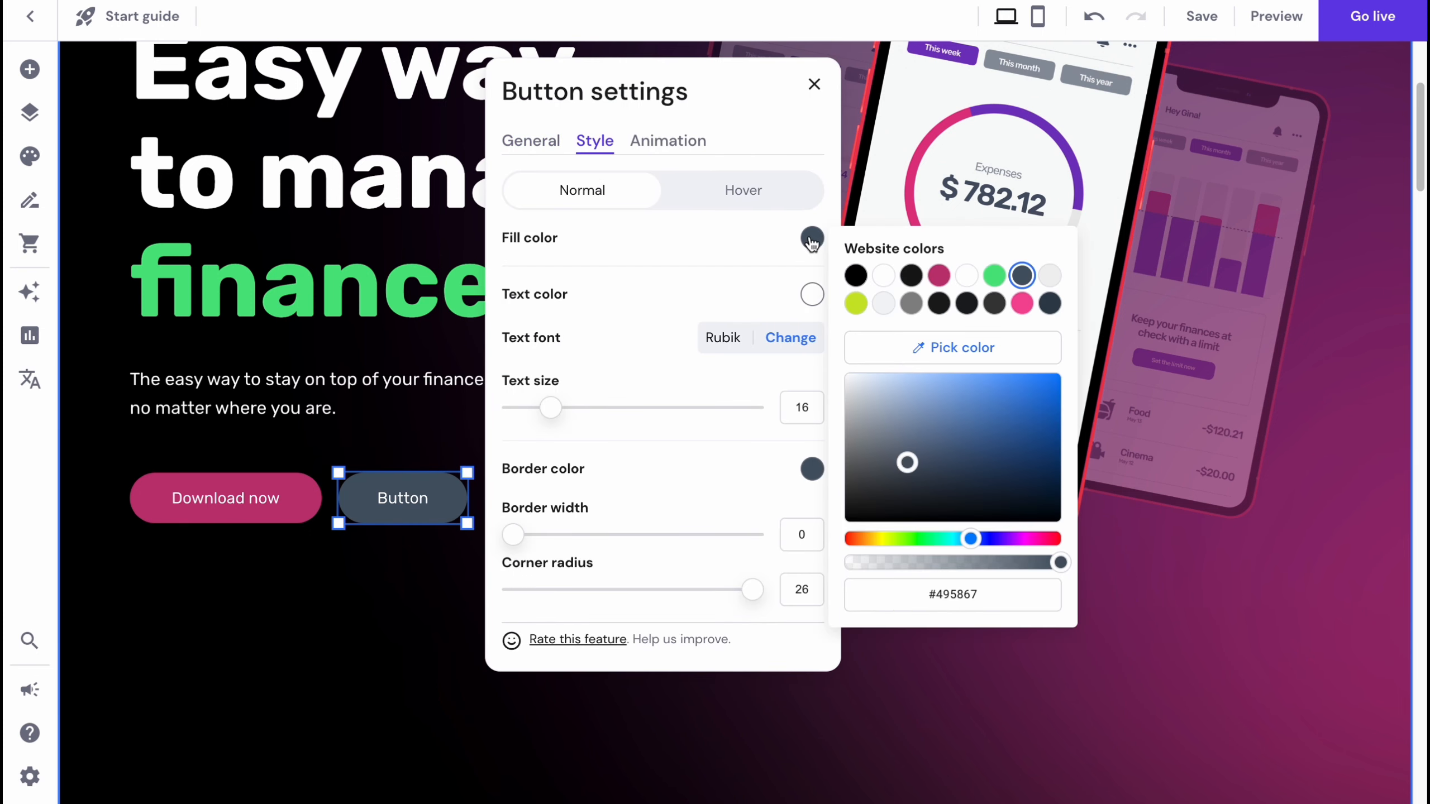
click(920, 351)
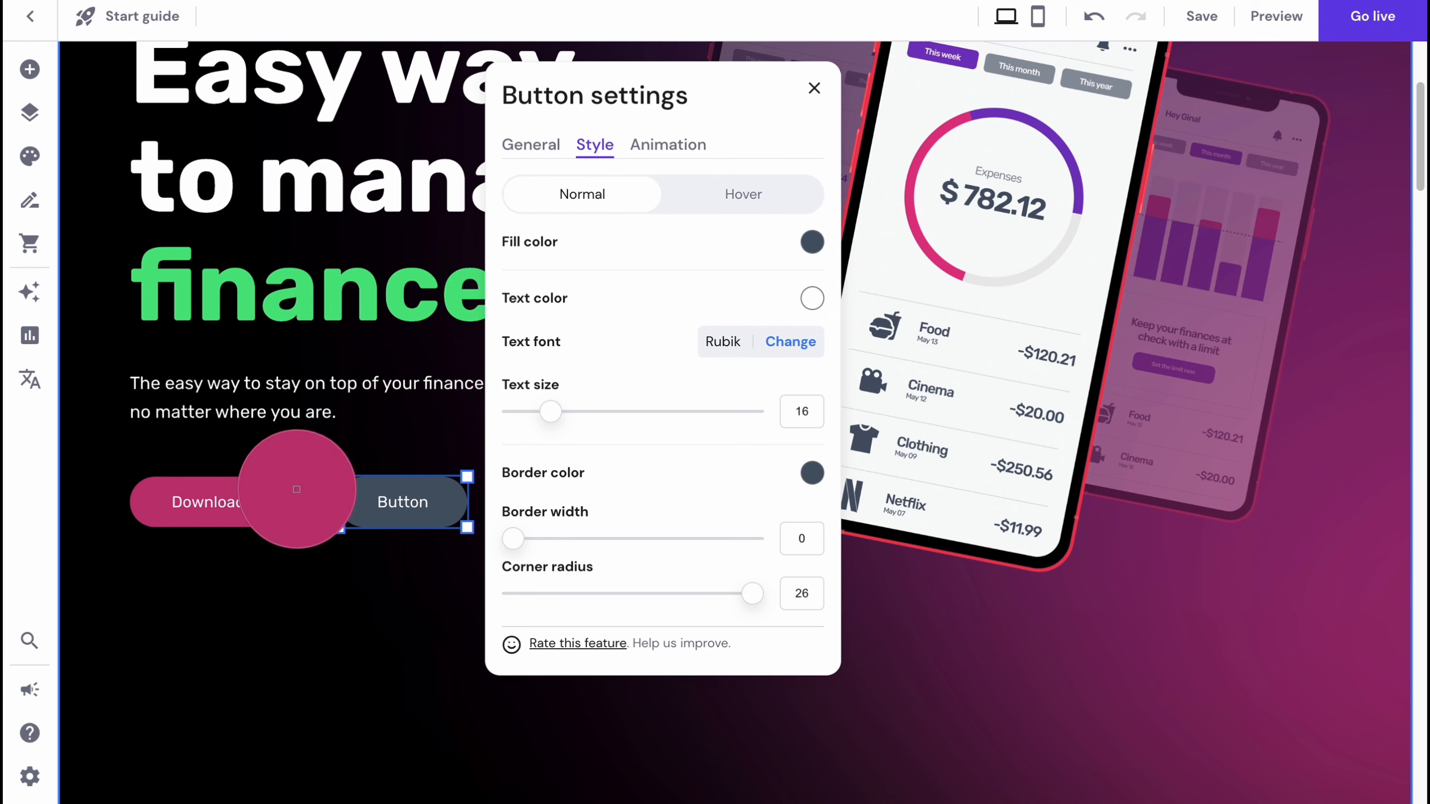
click(287, 495)
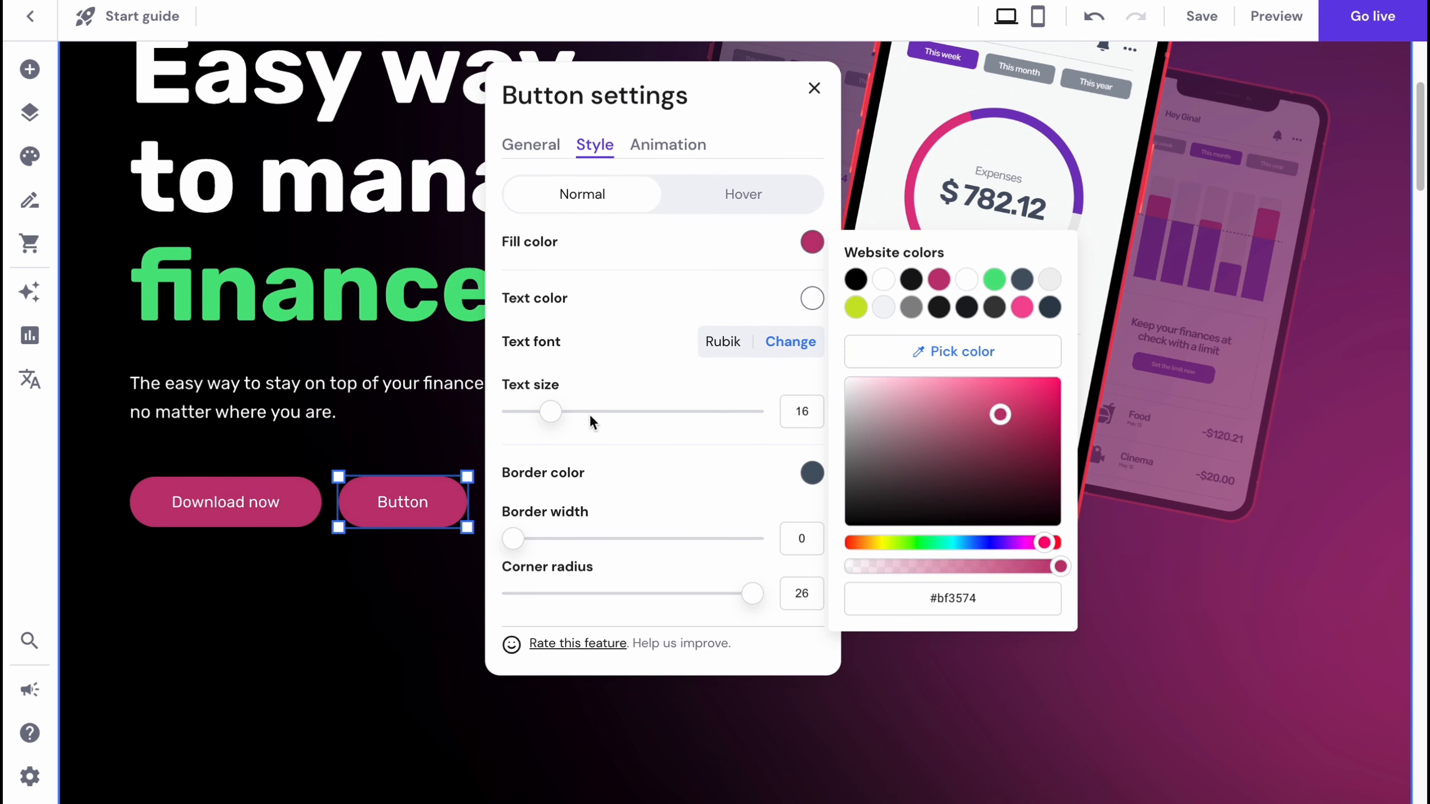
- Change the new hero button's text to "Subscribe" and close its settings
click(540, 145)
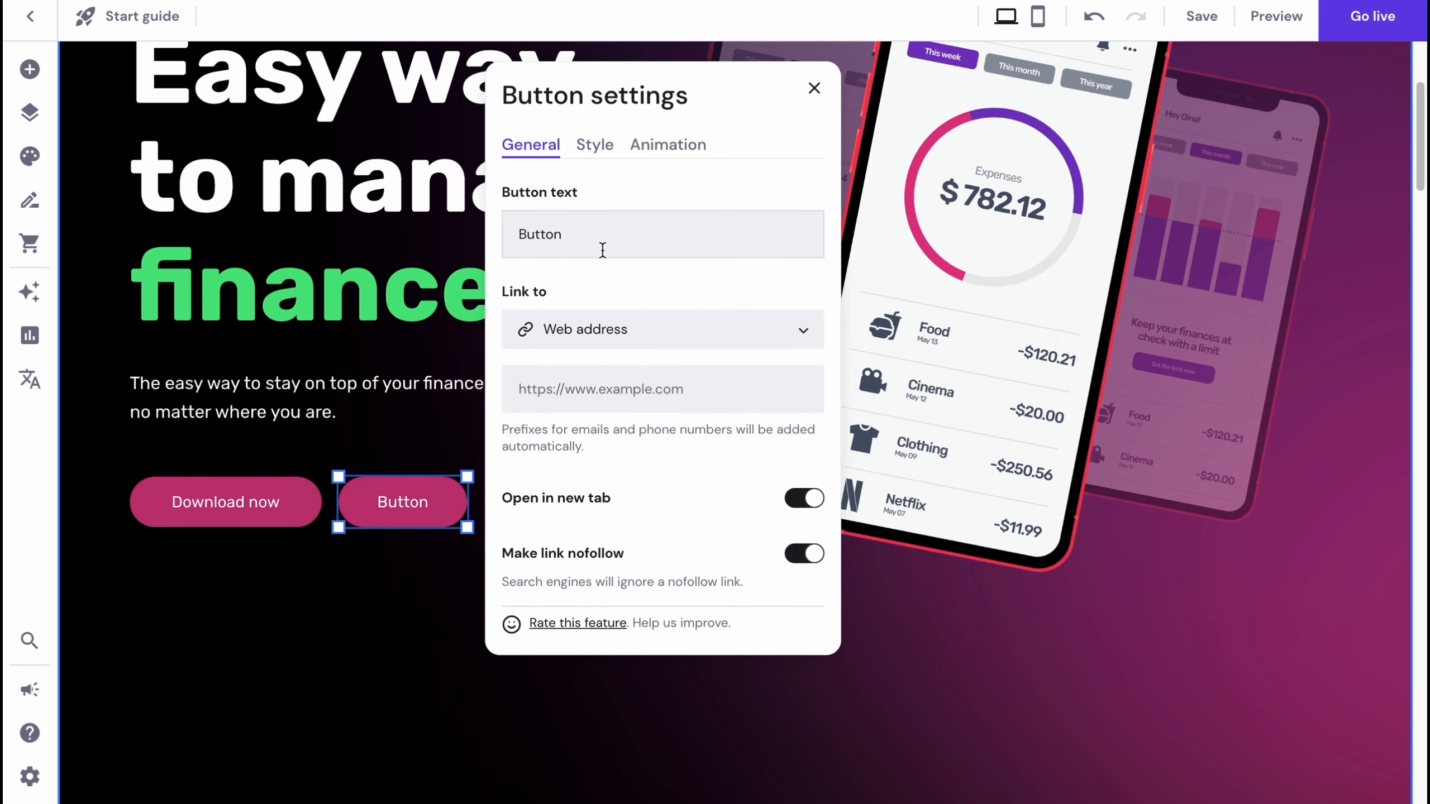
click(568, 220)
double_click(570, 224)
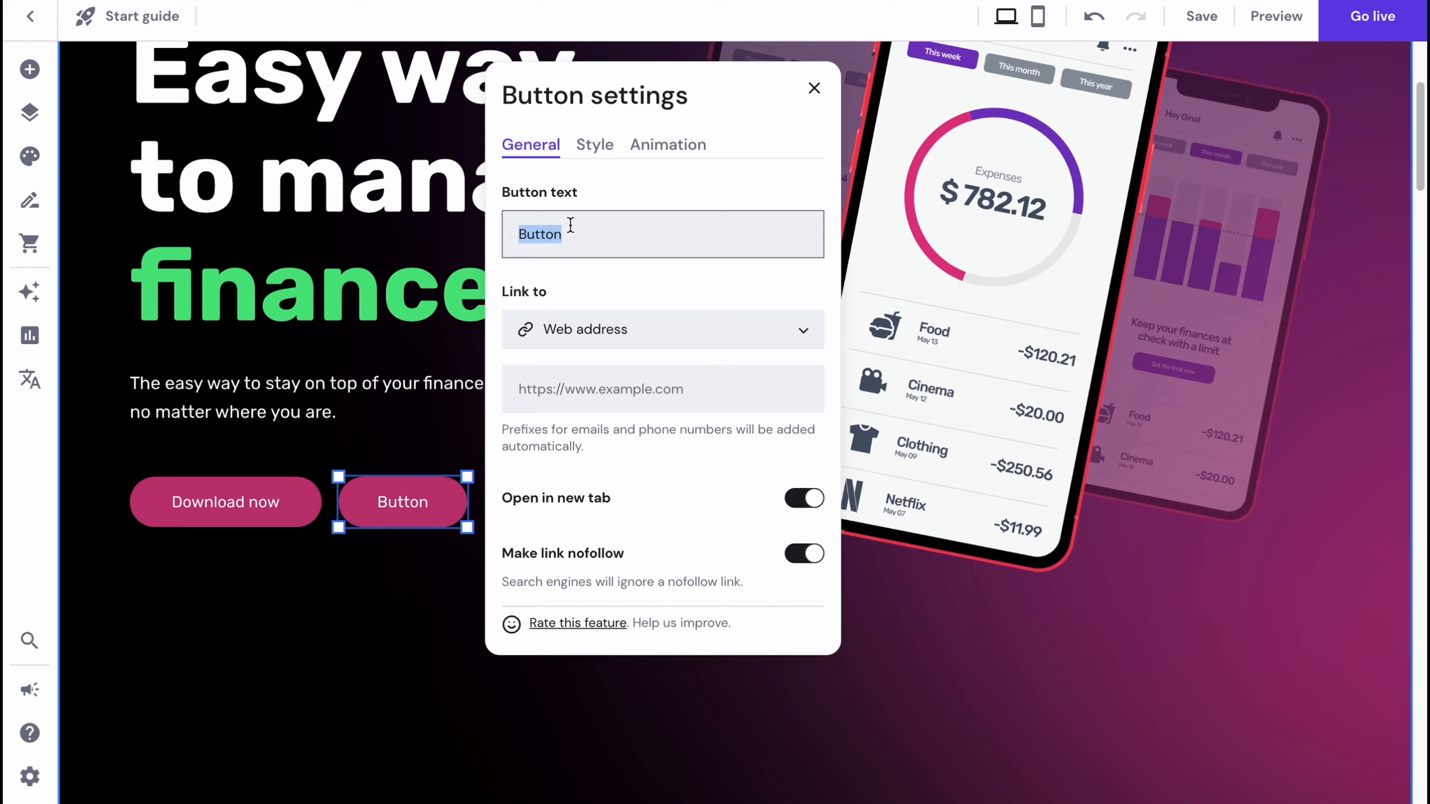
text(Subscribe)
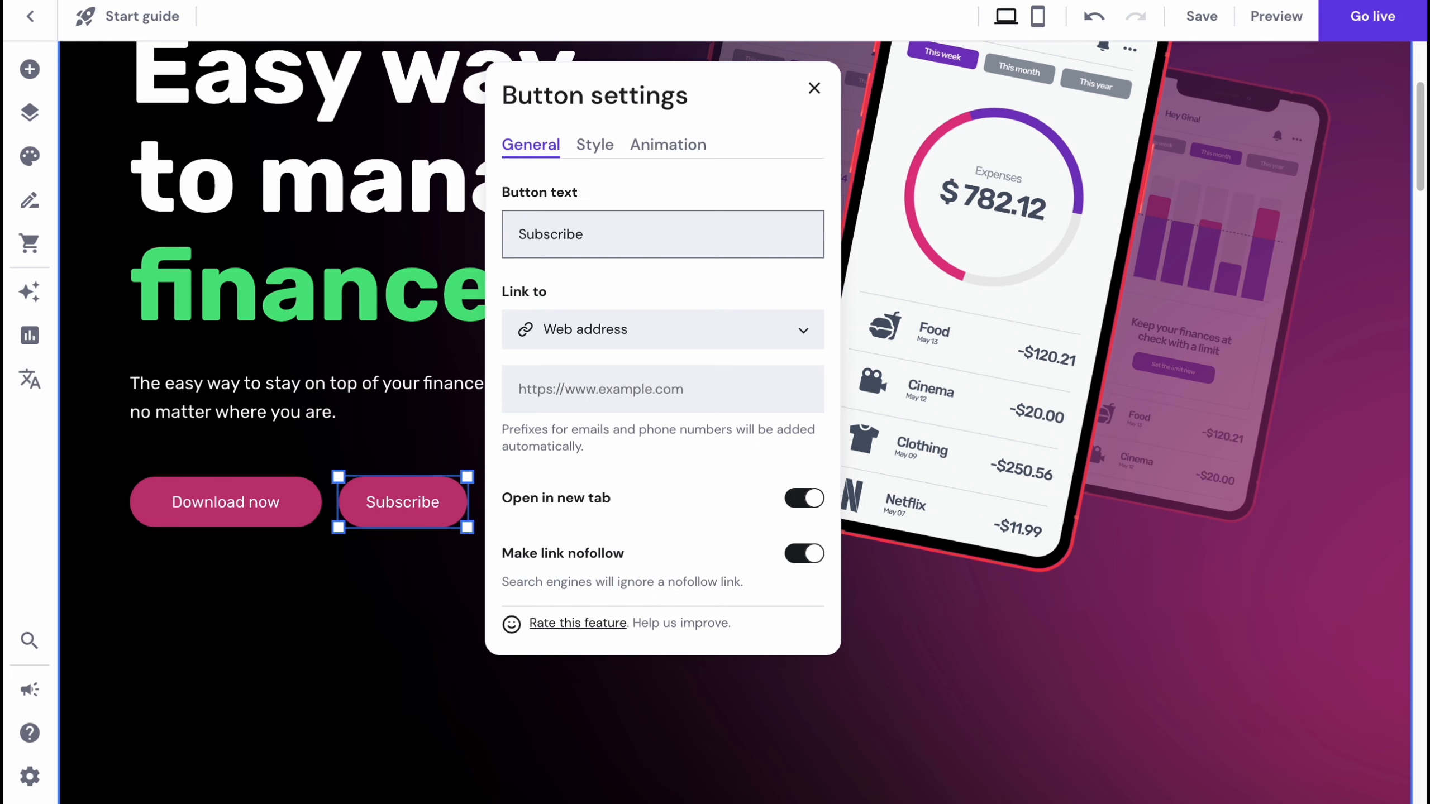
click(813, 89)
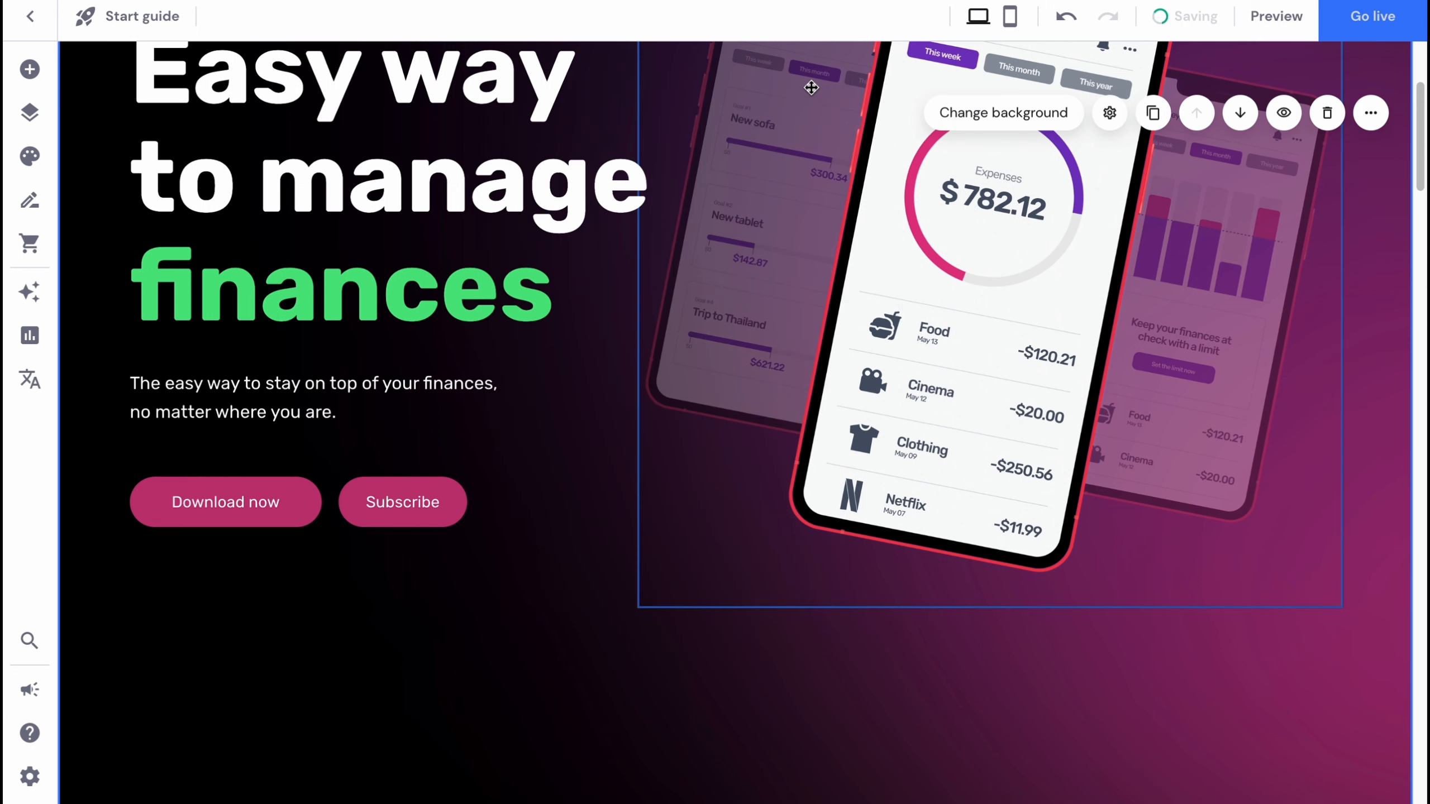
- Examine the link destination types available for the Subscribe button
click(419, 501)
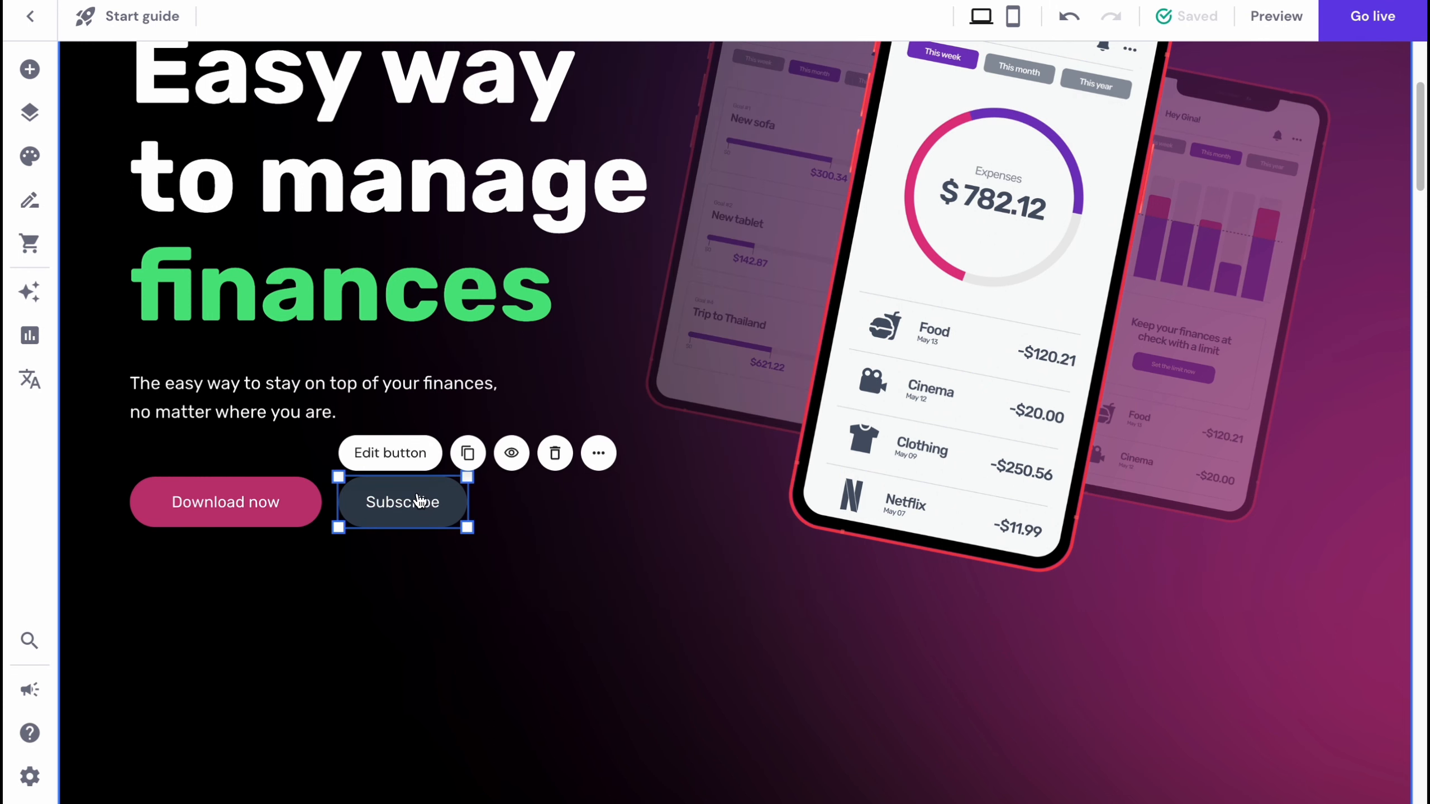
click(419, 501)
click(549, 326)
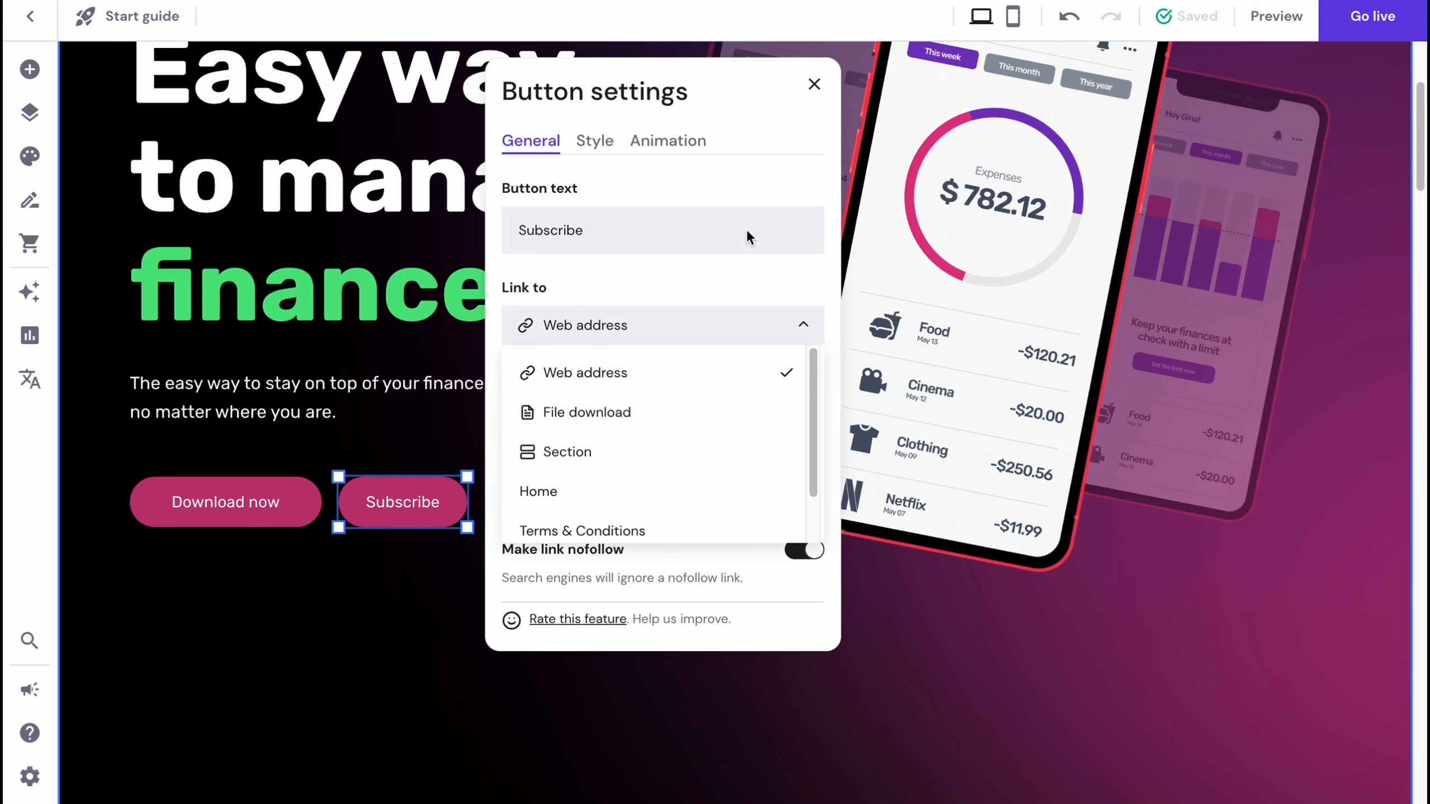
click(816, 89)
- Select the image, number label, heading and paragraph of the "Your finances in one place" section to examine their editing options
scroll(748, 324, down, 15)
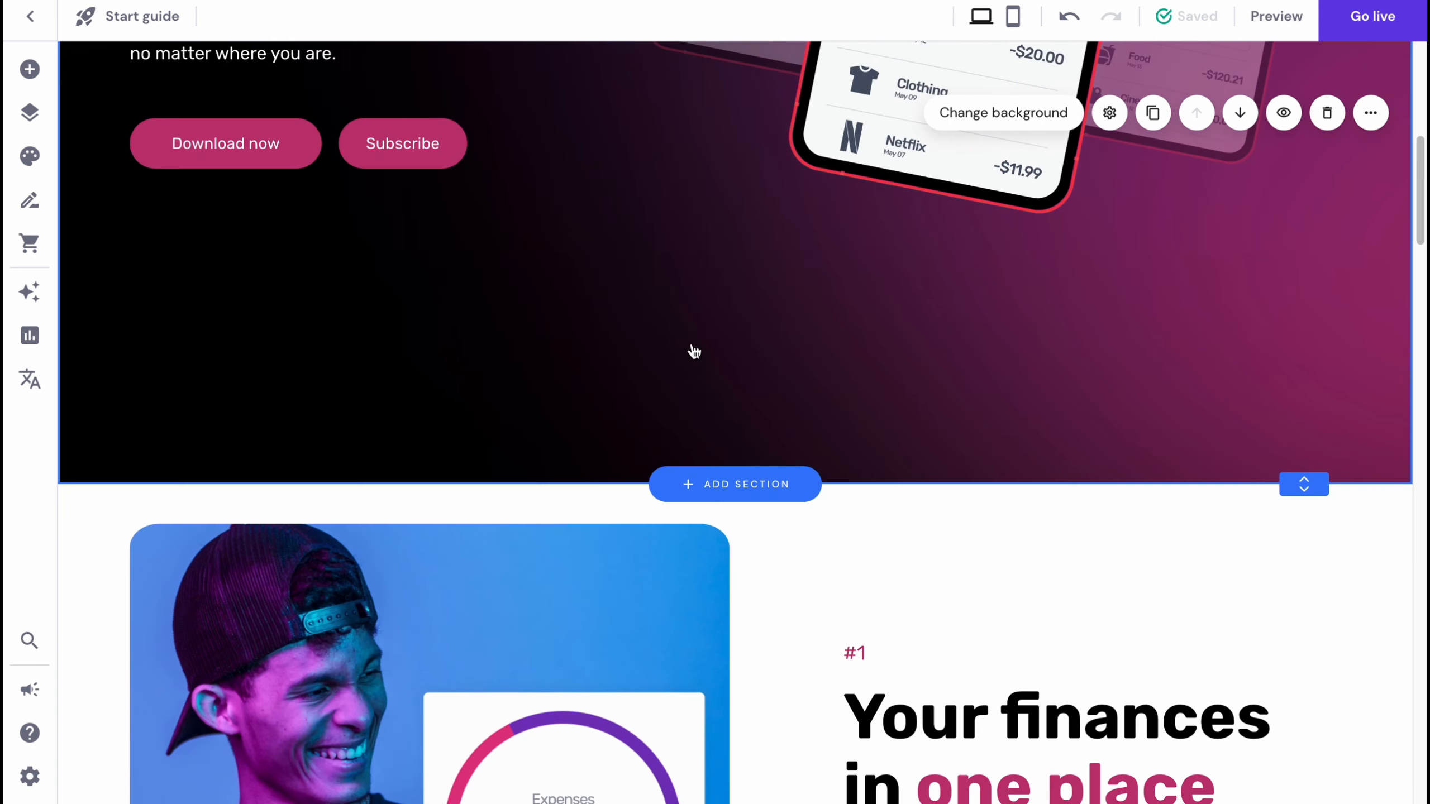
click(625, 376)
scroll(541, 377, up, 4)
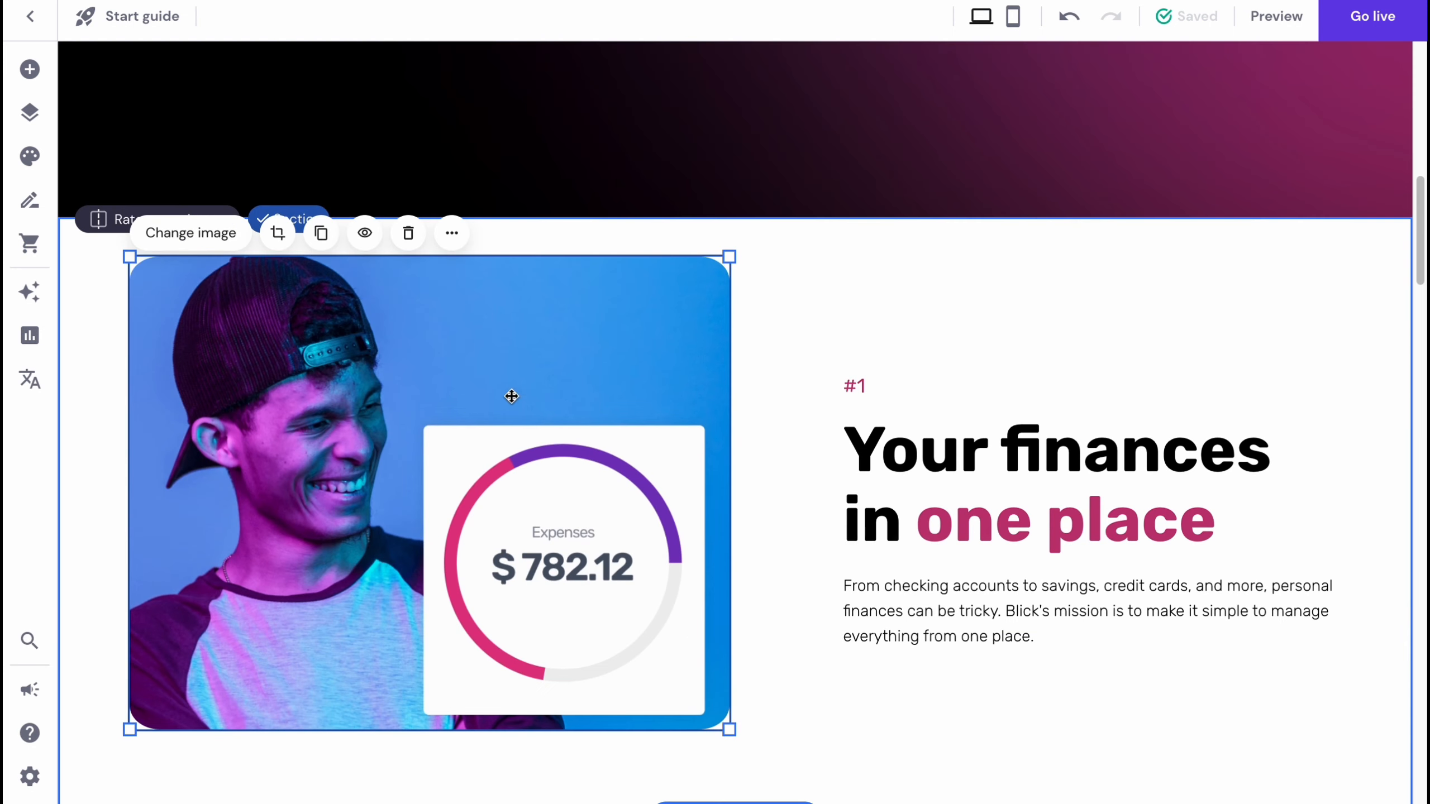
click(853, 388)
click(912, 494)
scroll(914, 529, down, 9)
click(916, 567)
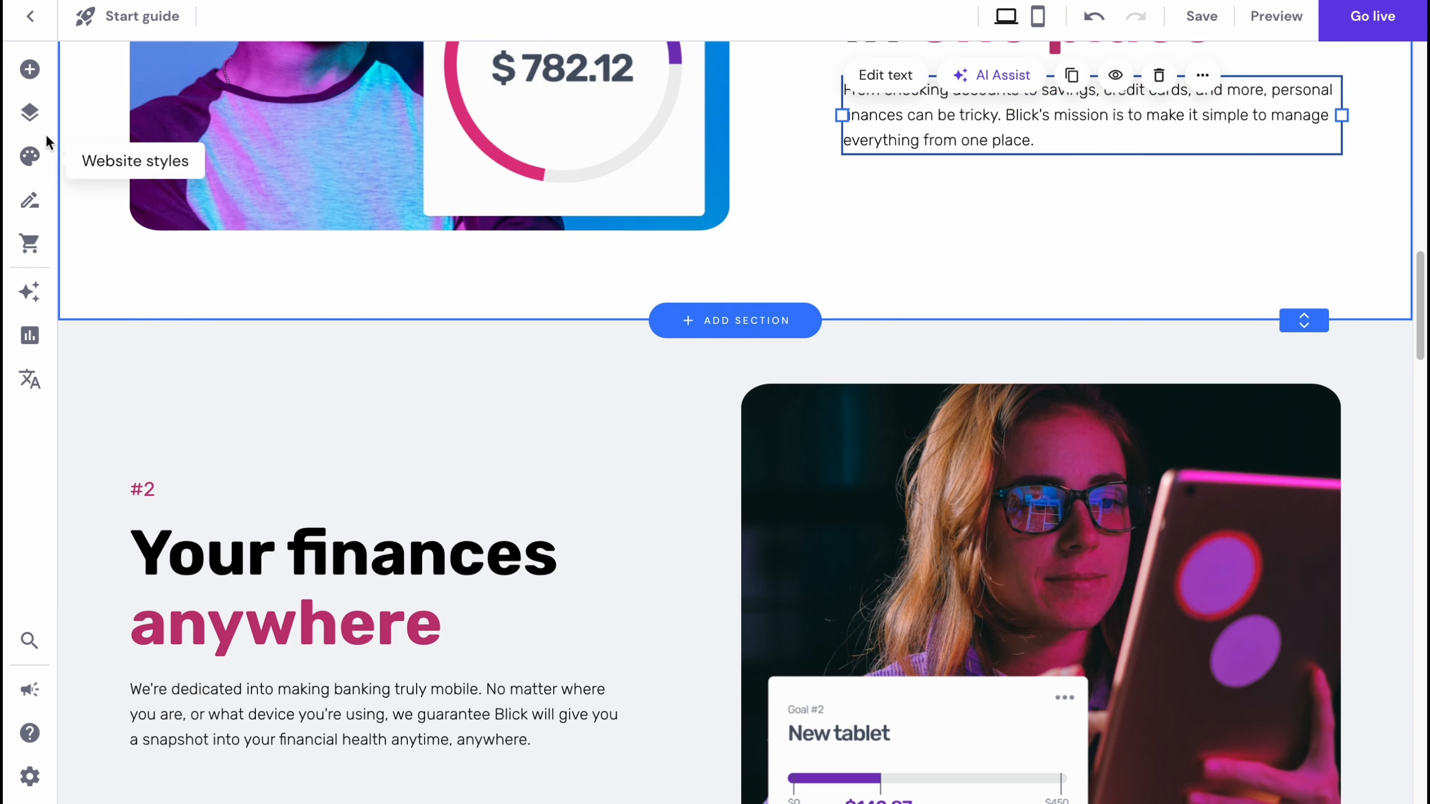
- Examine the site's page list and view the Privacy Policy and Terms & Conditions pages
click(29, 114)
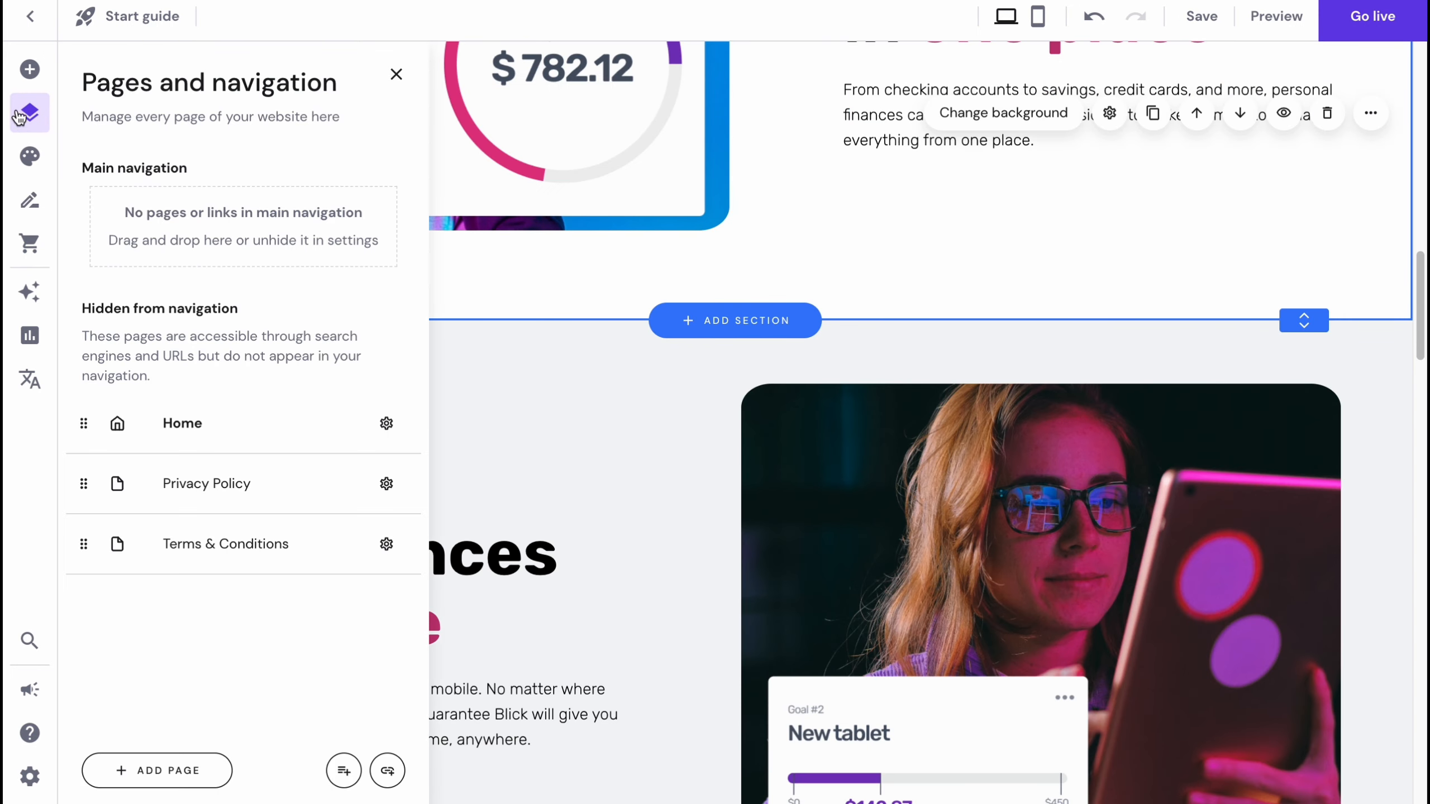
scroll(529, 358, up, 15)
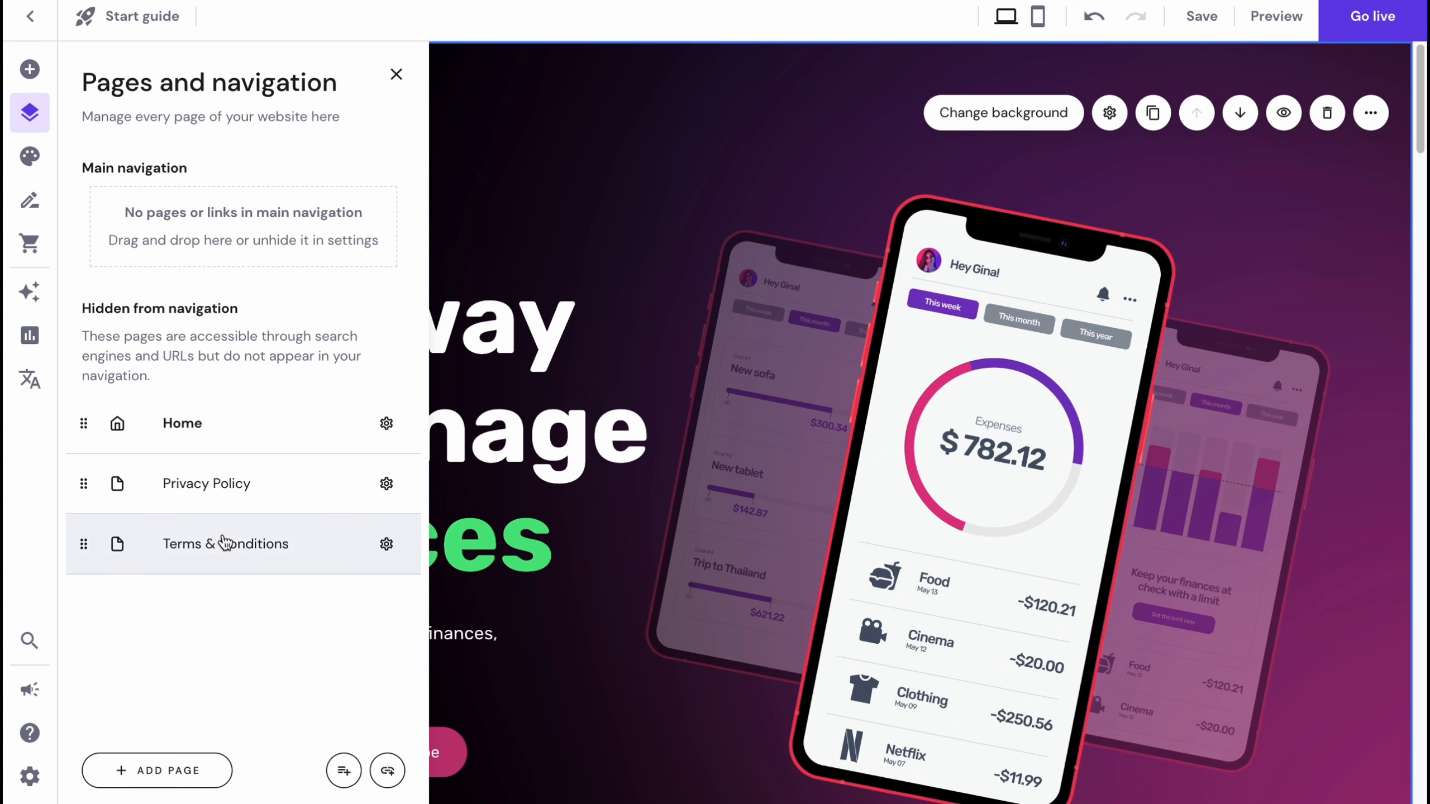
click(194, 482)
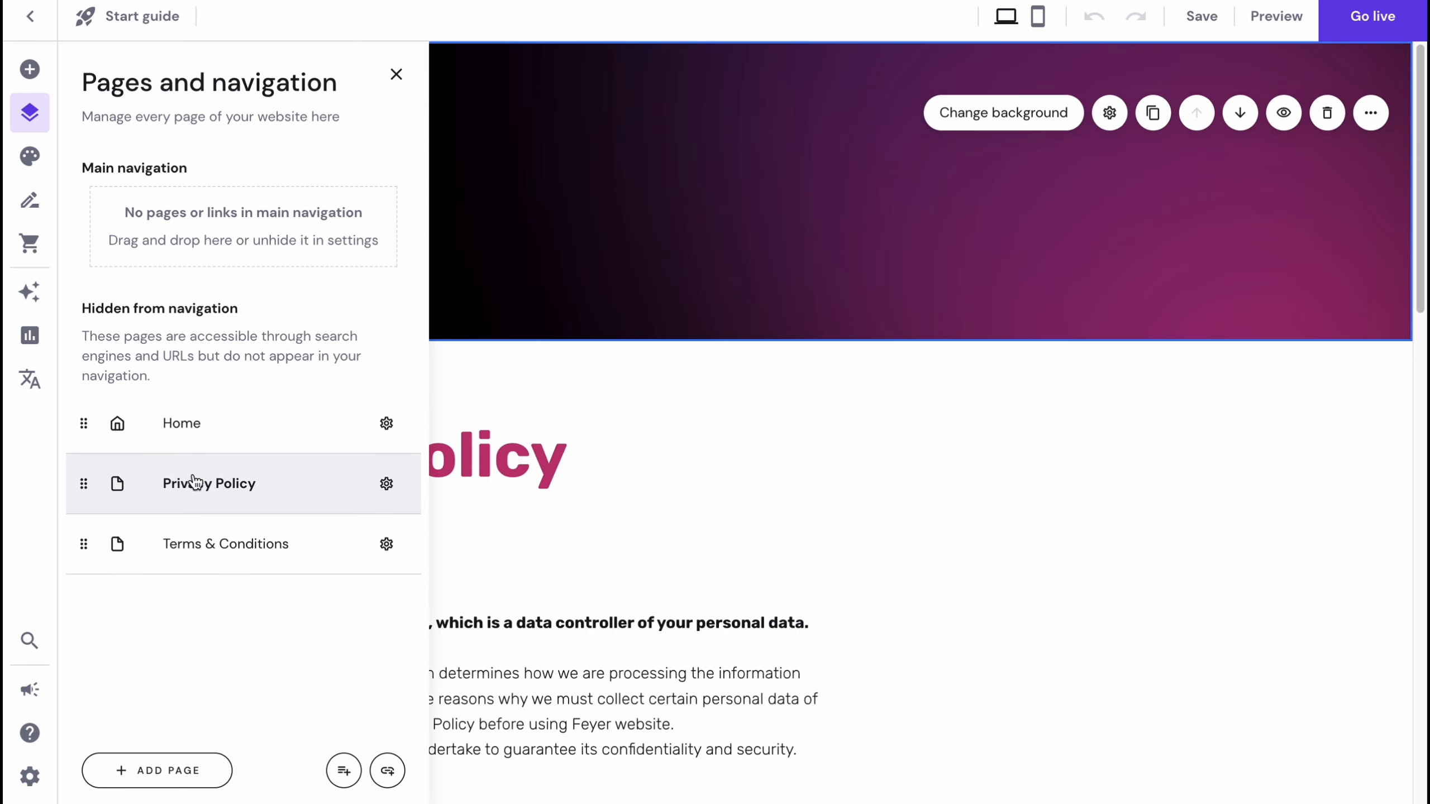
scroll(708, 466, down, 5)
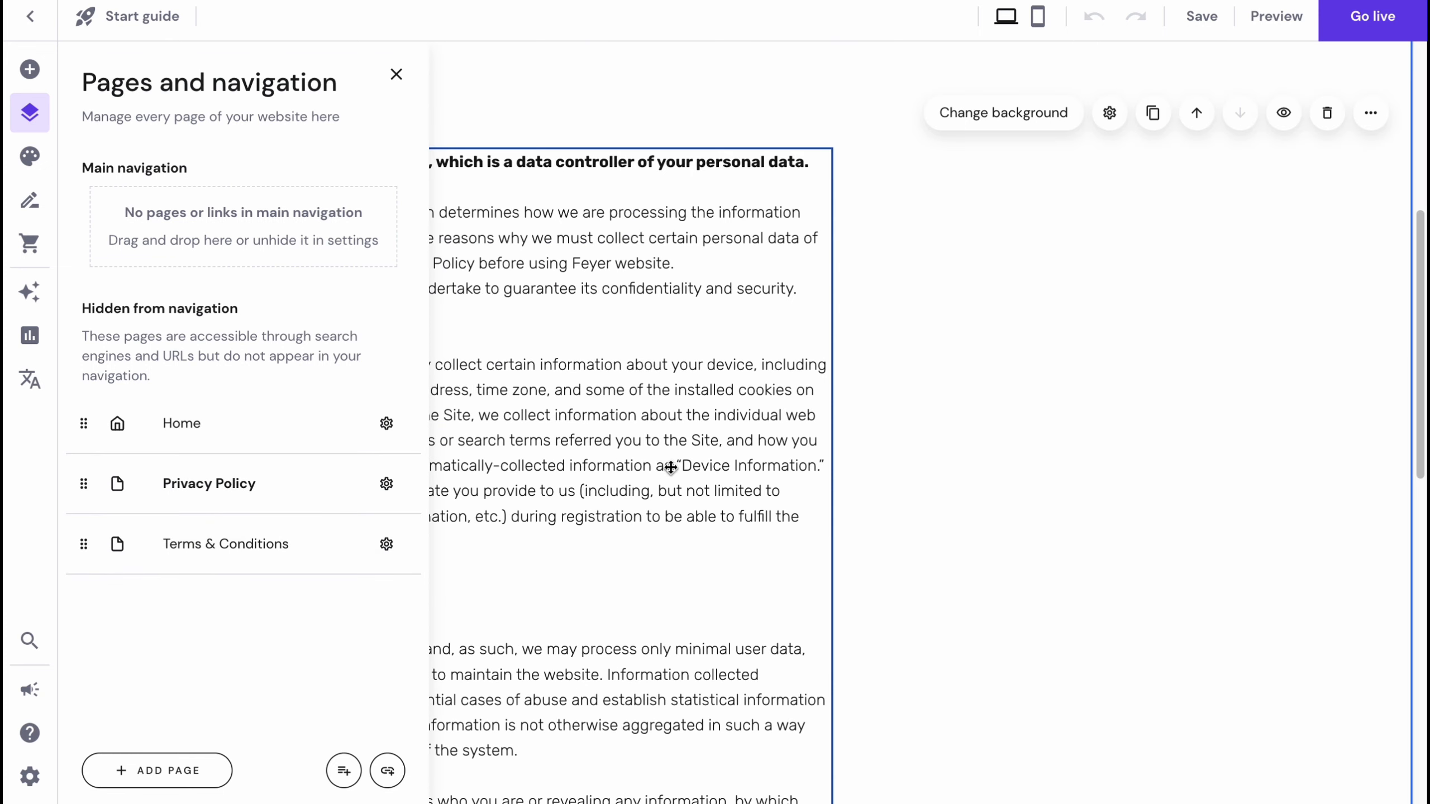
click(185, 425)
click(202, 499)
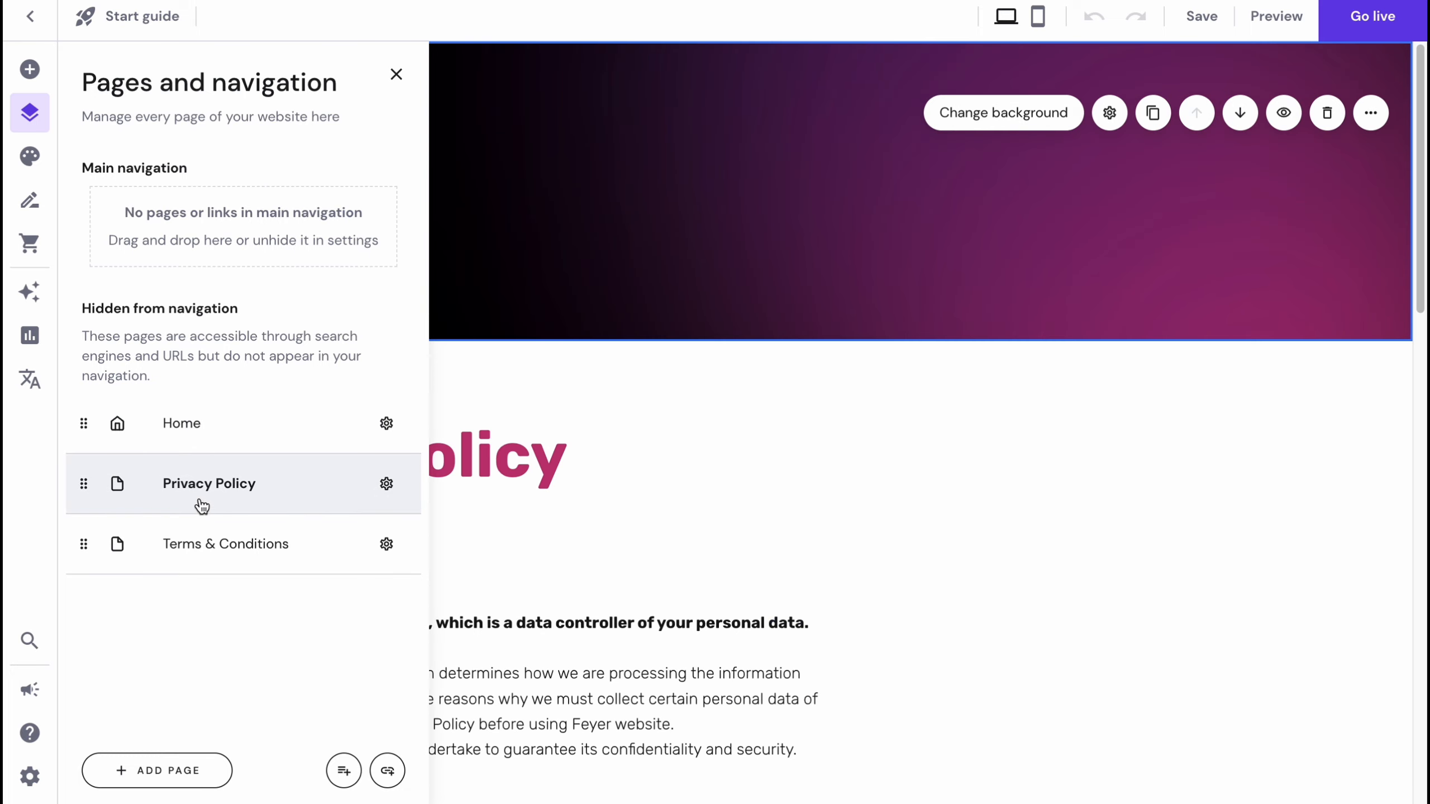
click(204, 538)
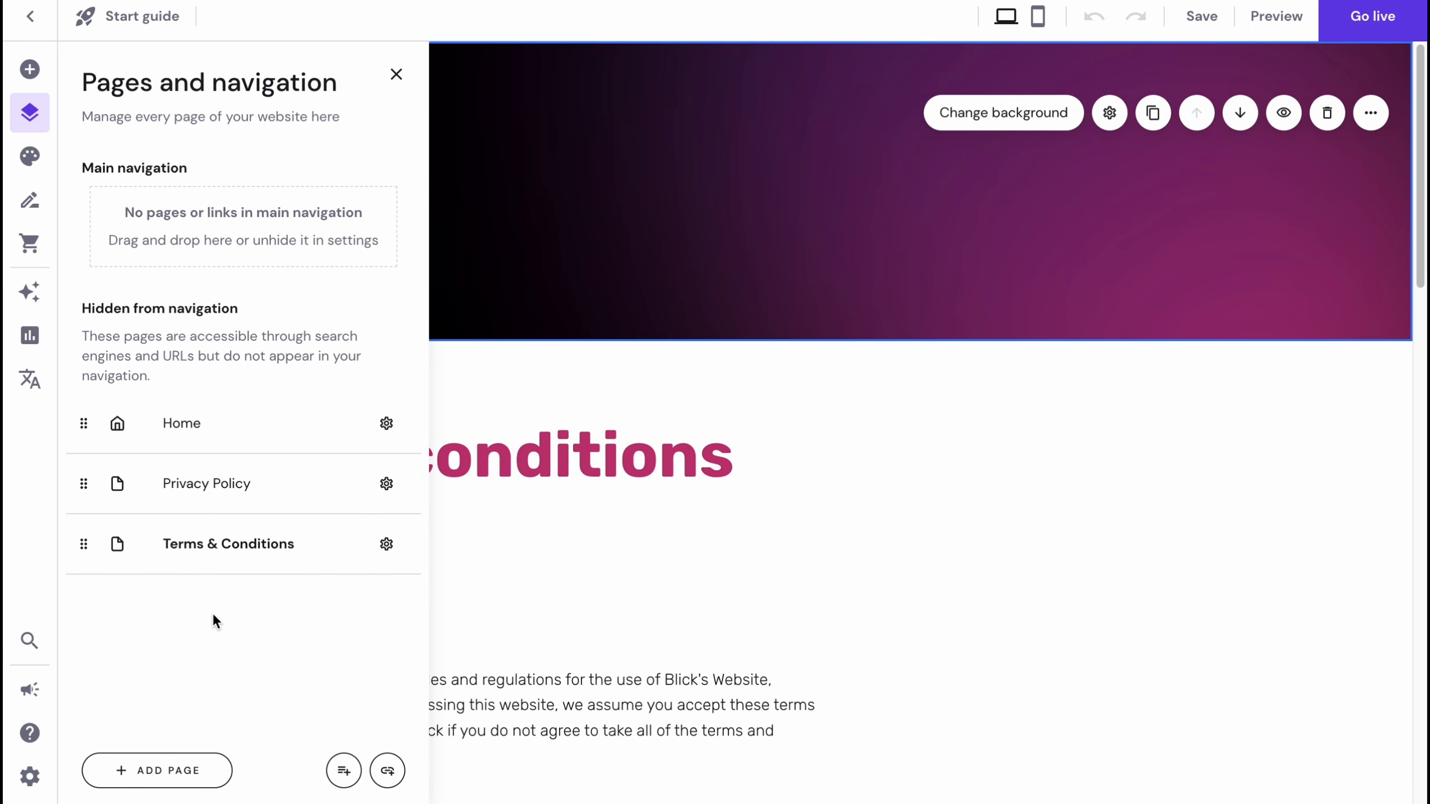
- Examine the Contact, Projects, Privacy policy and Refund policy templates offered for a new page, and leave without adding one
click(136, 778)
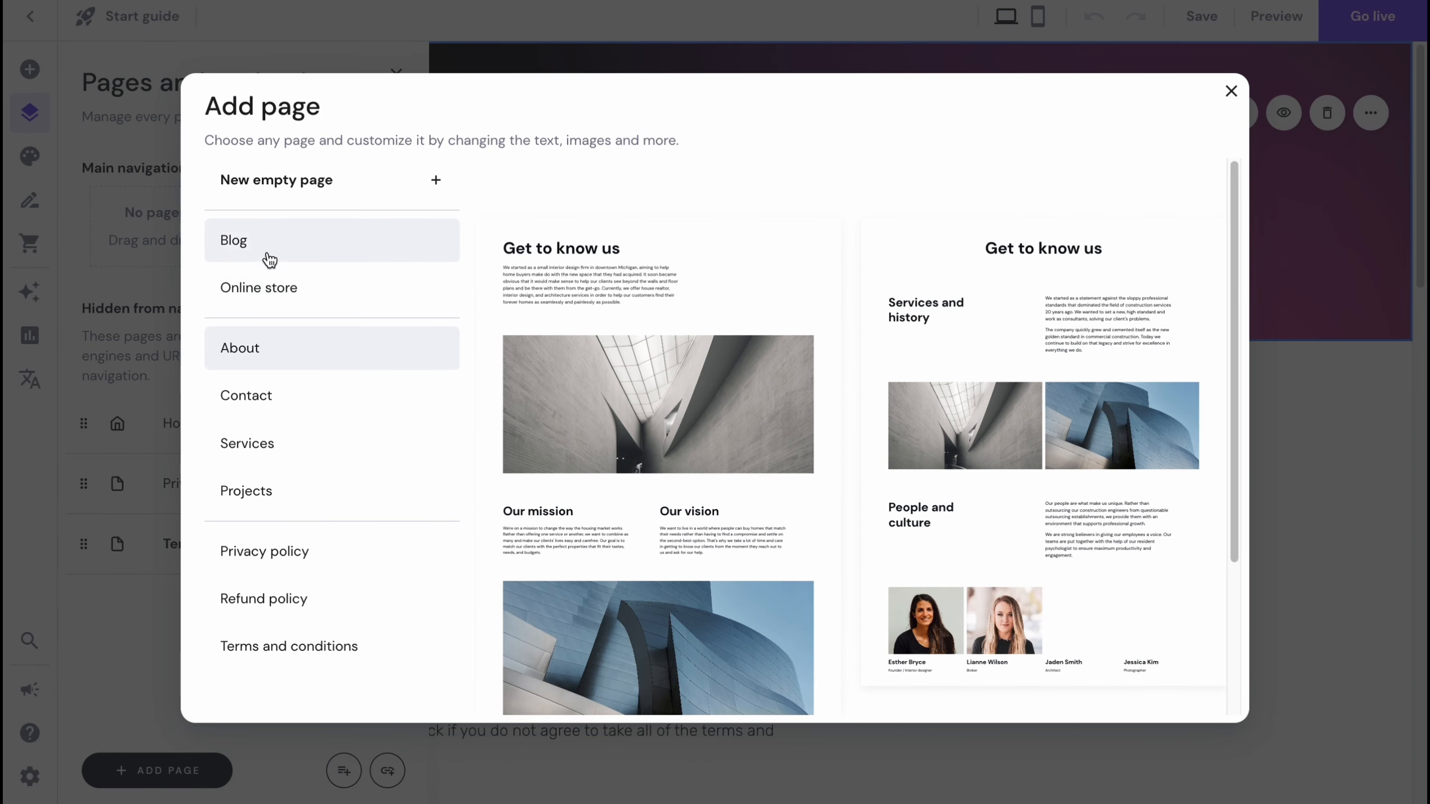
click(268, 400)
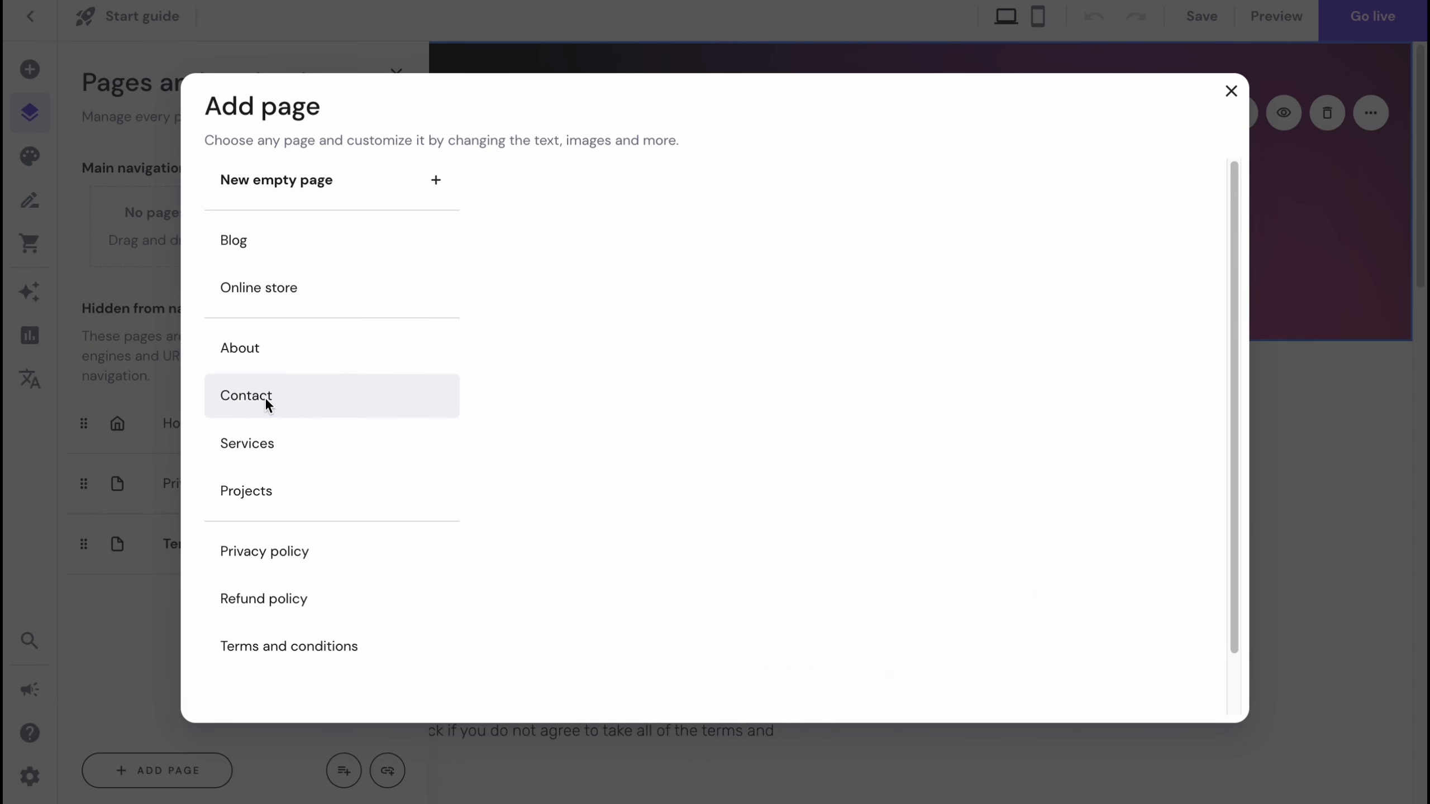
click(256, 494)
click(262, 549)
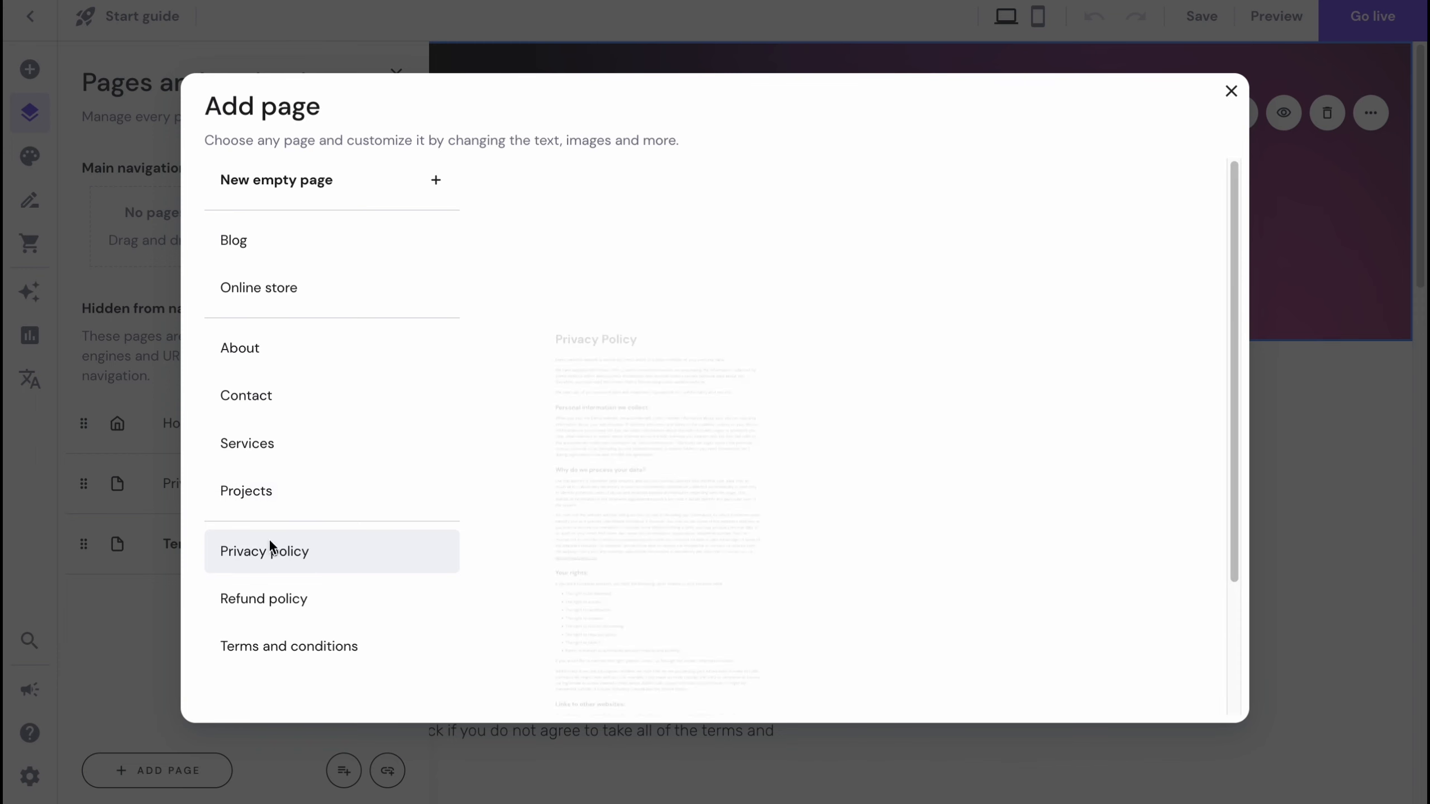
click(302, 601)
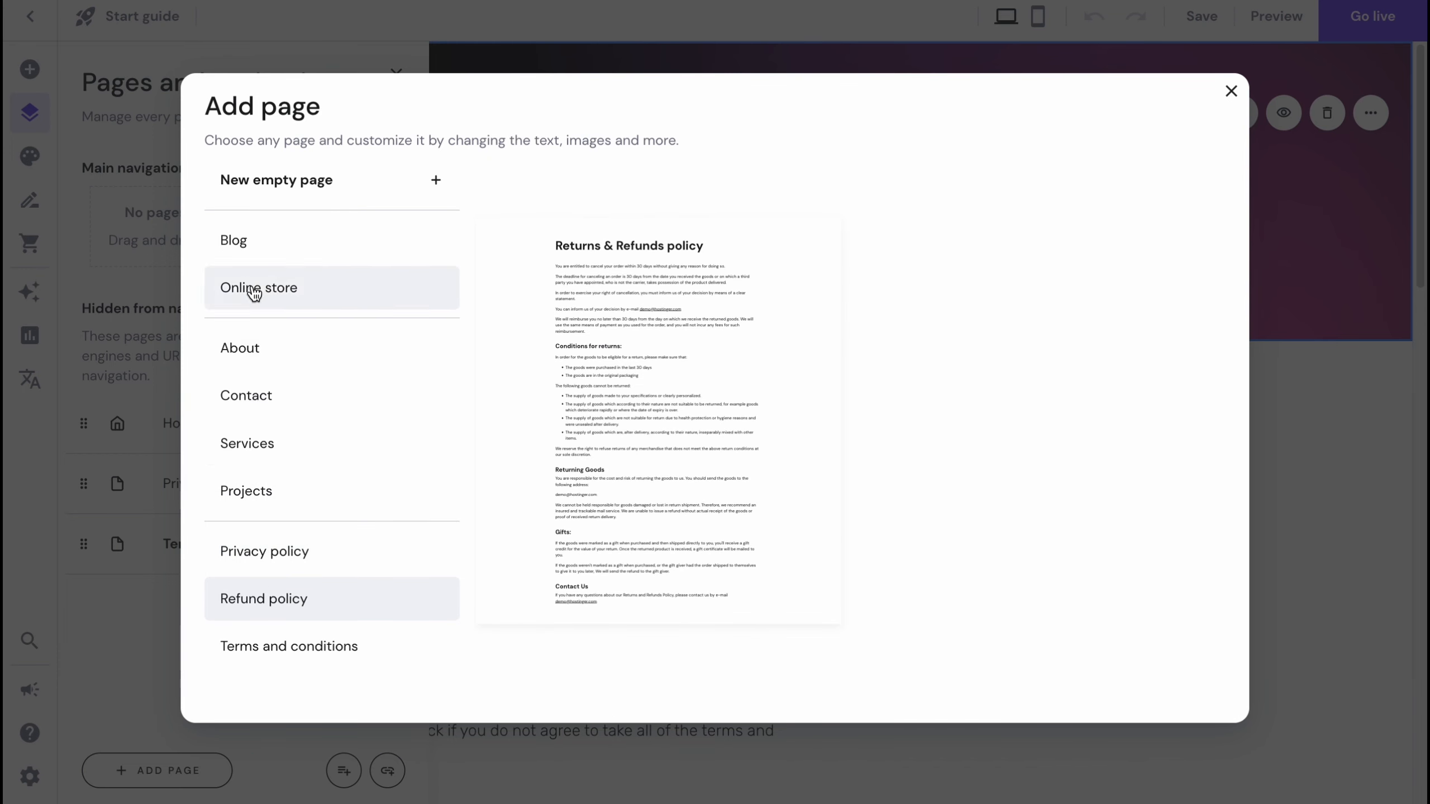
click(1230, 95)
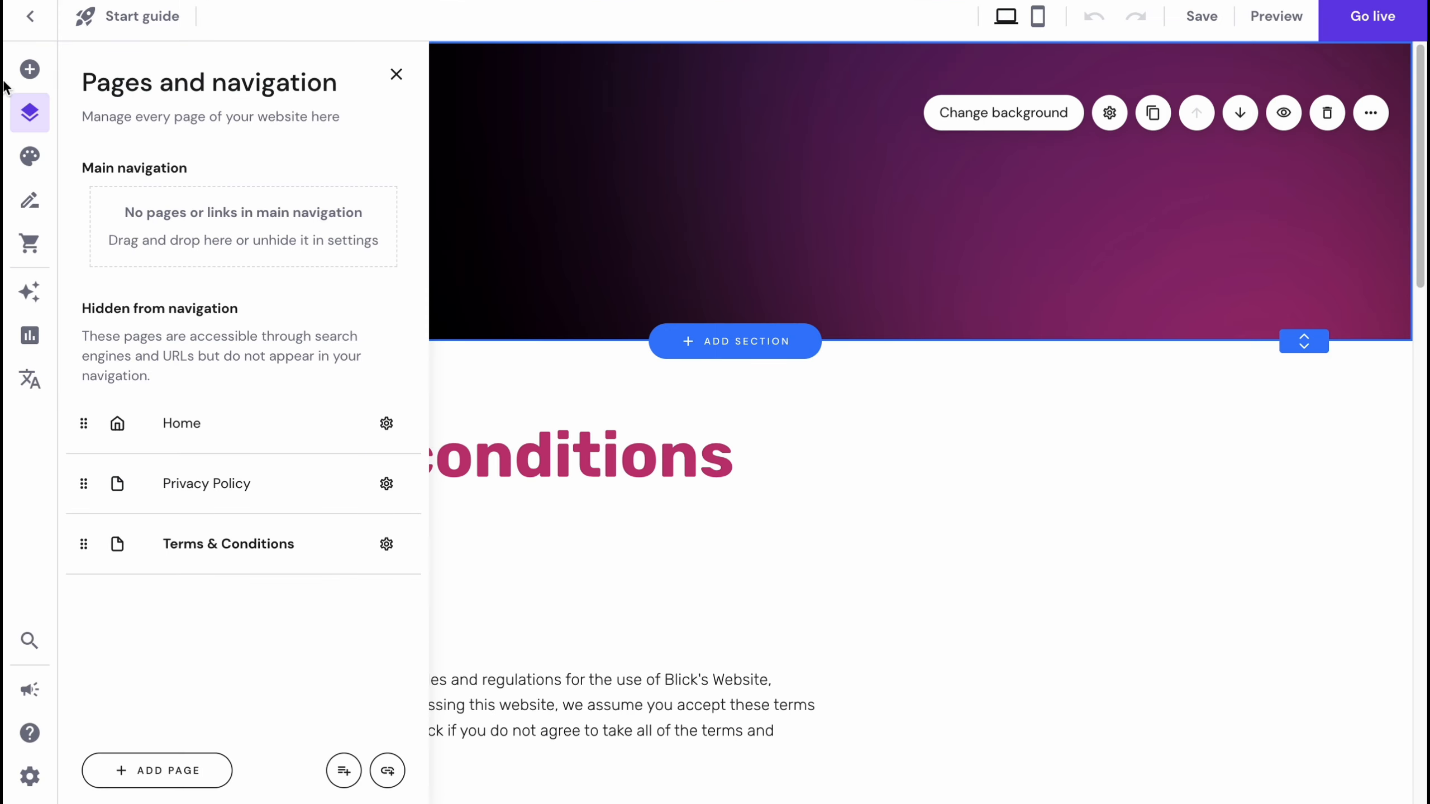
- Examine the blog and online store setup offers and the list of available AI tools
click(31, 201)
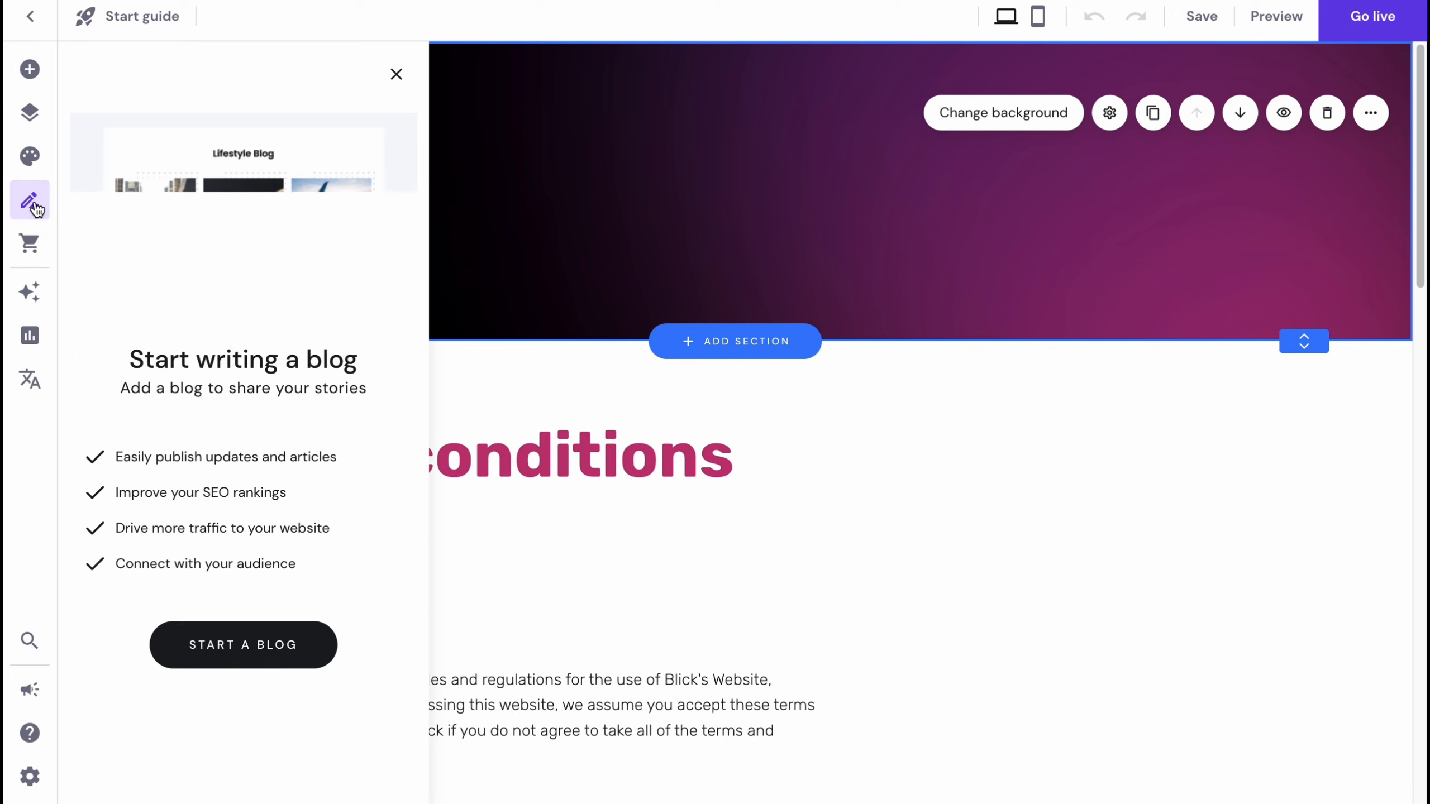
click(29, 247)
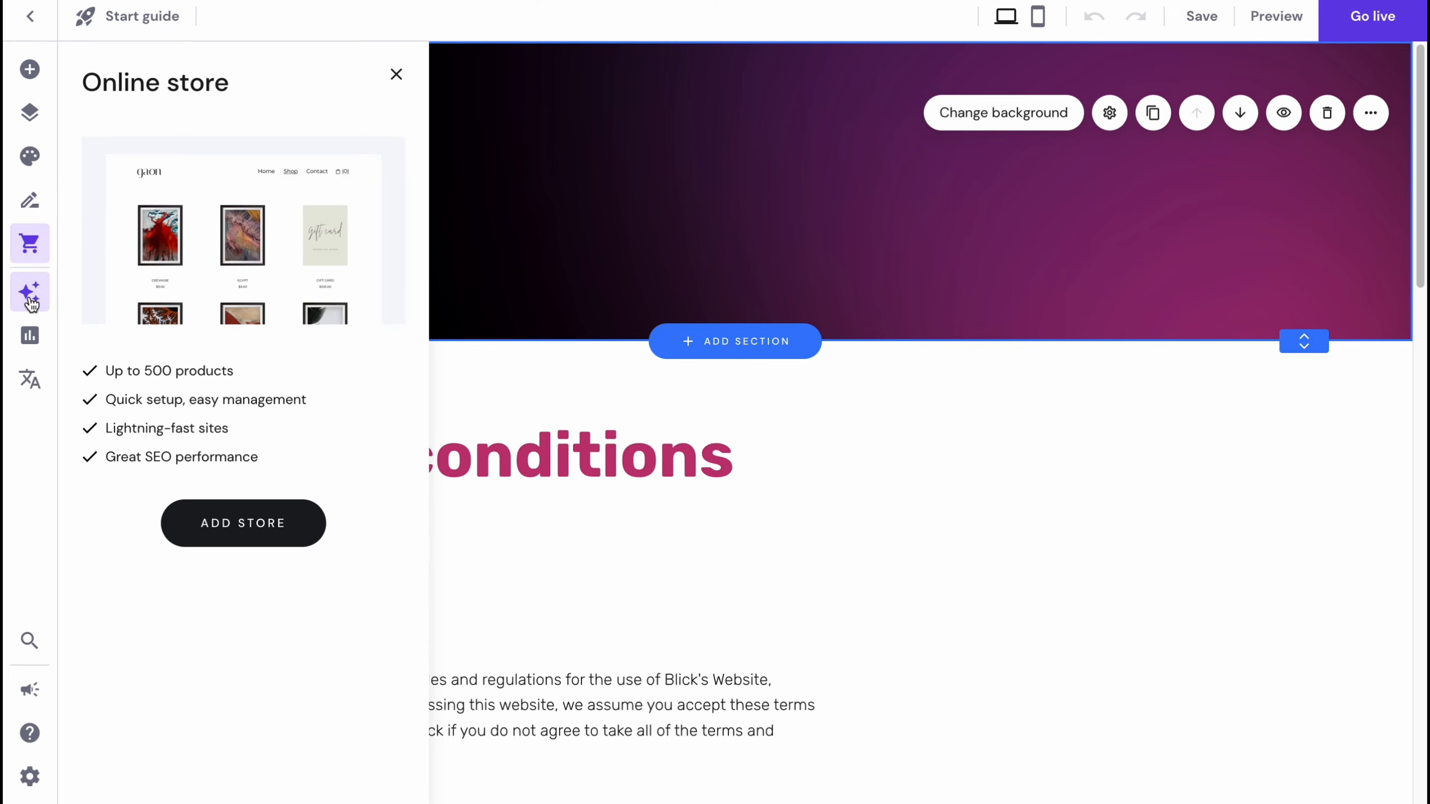
click(31, 303)
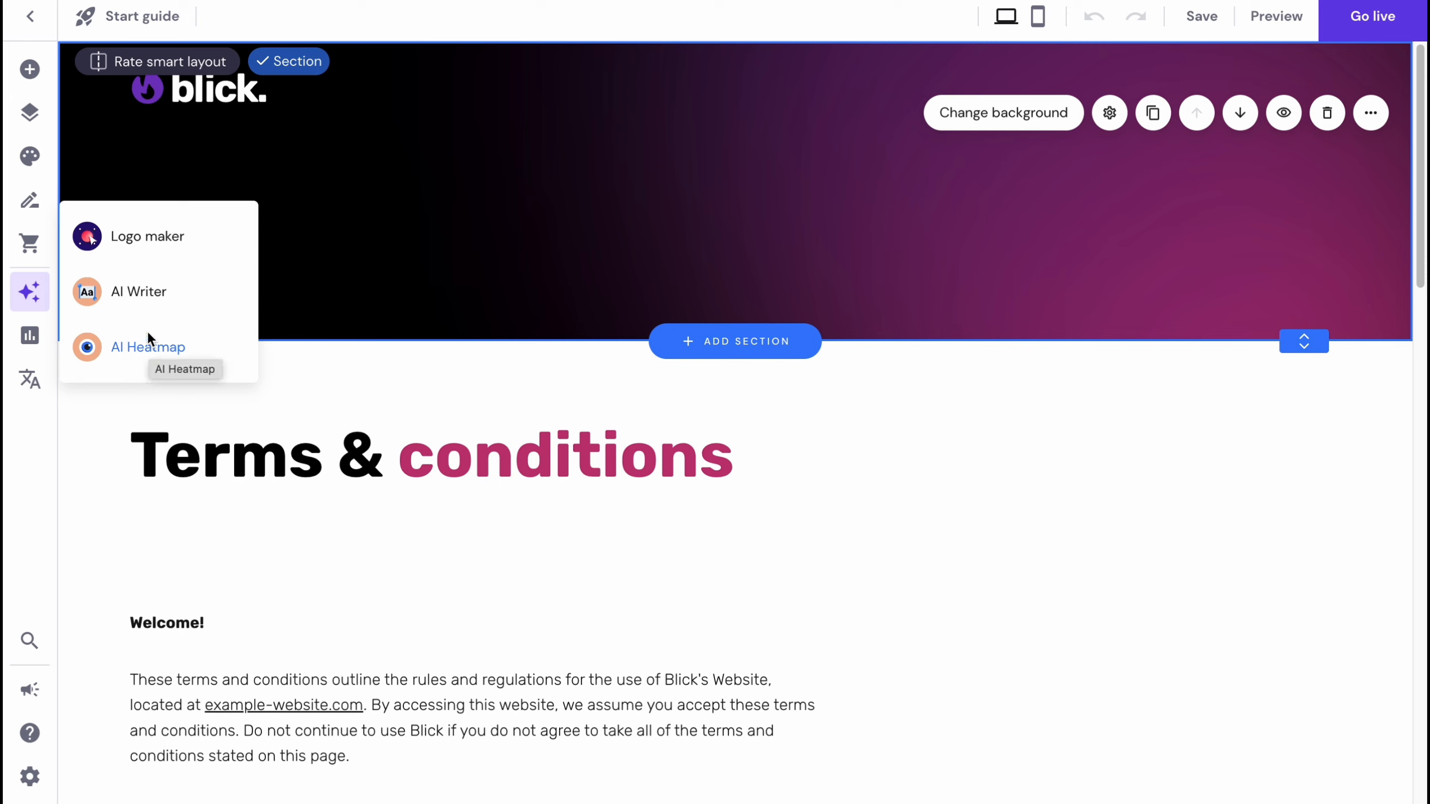
- Generate About text in English for an Italian Restaurant under Restaurants & Food with AI Writer, review the suggestions and close it
click(148, 289)
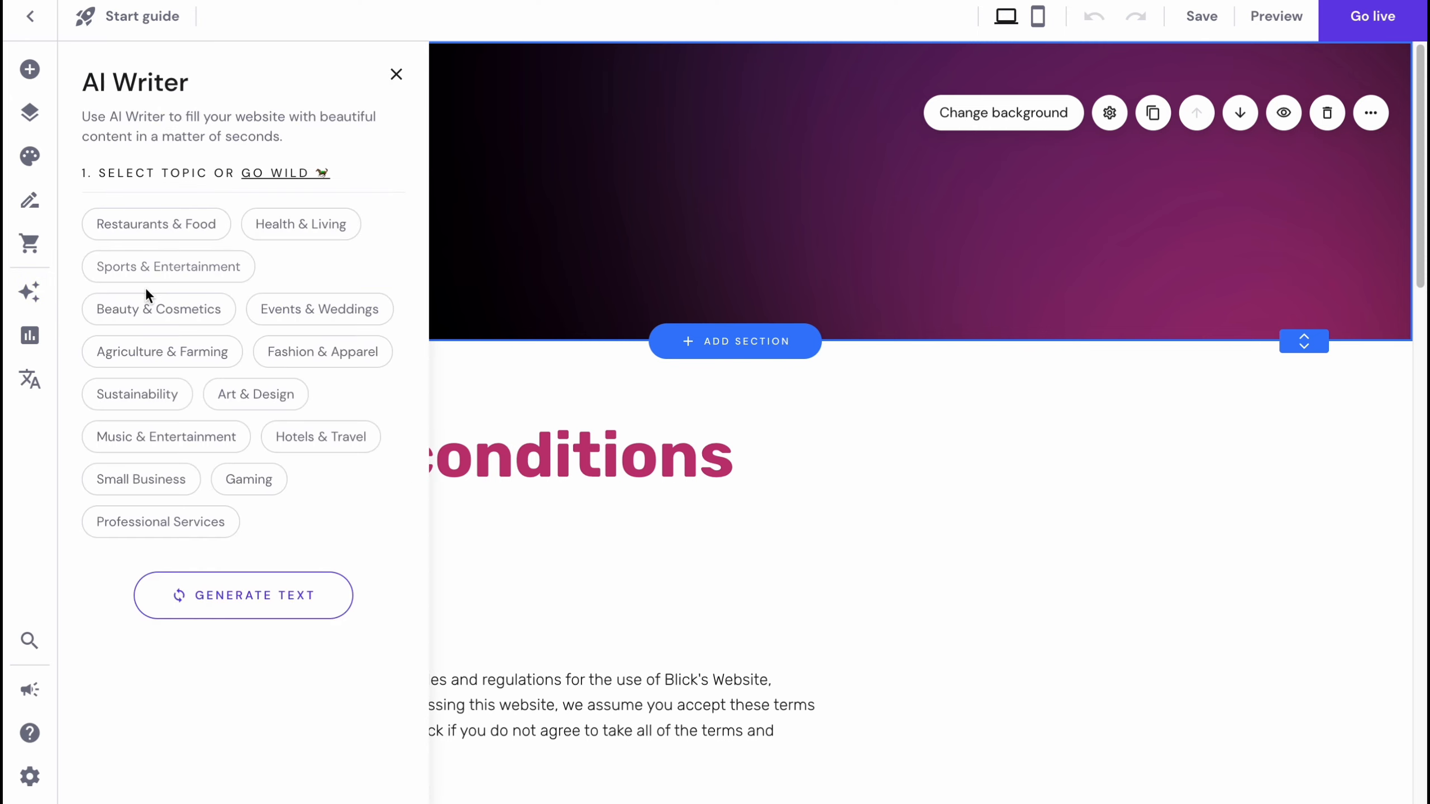
click(159, 237)
click(149, 557)
click(115, 686)
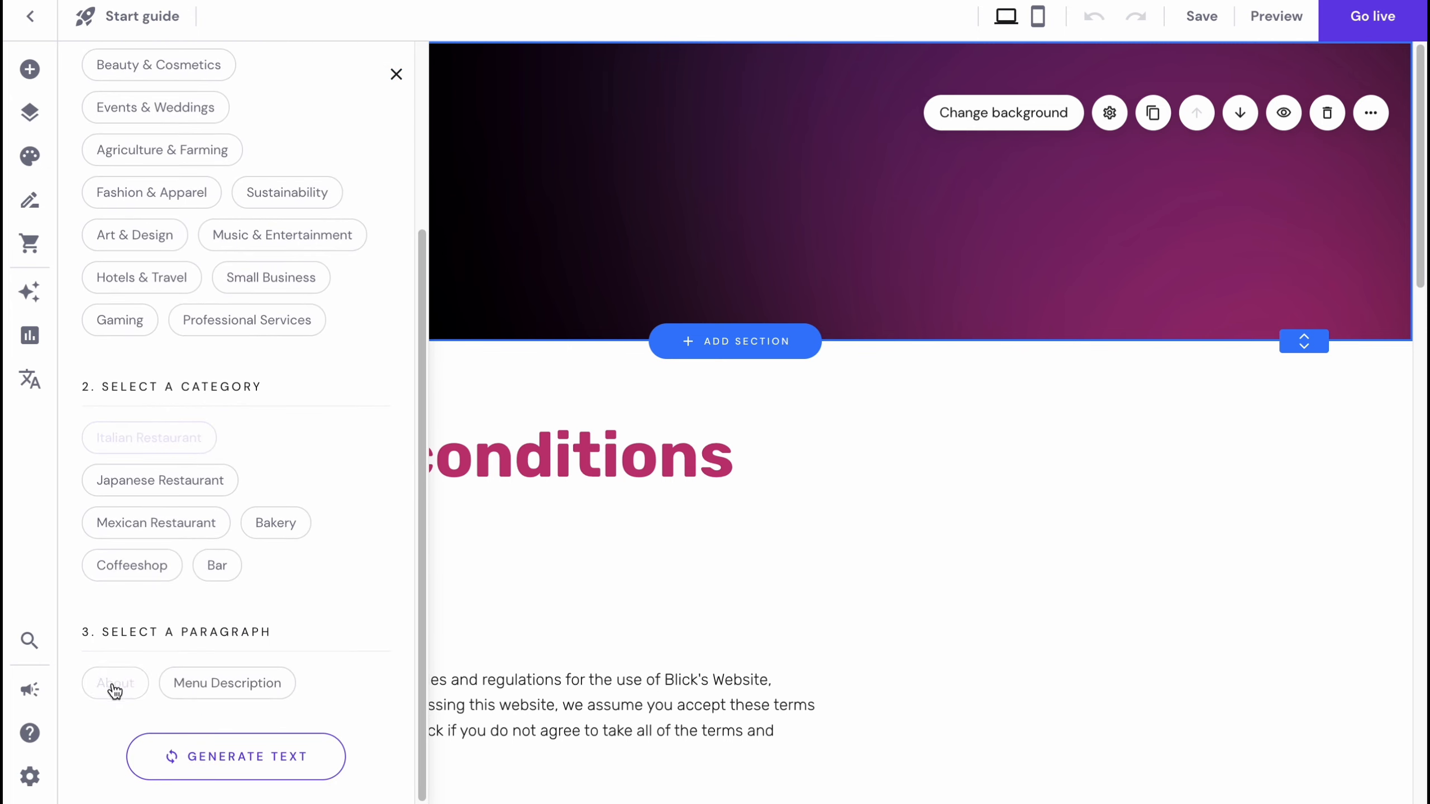
click(249, 756)
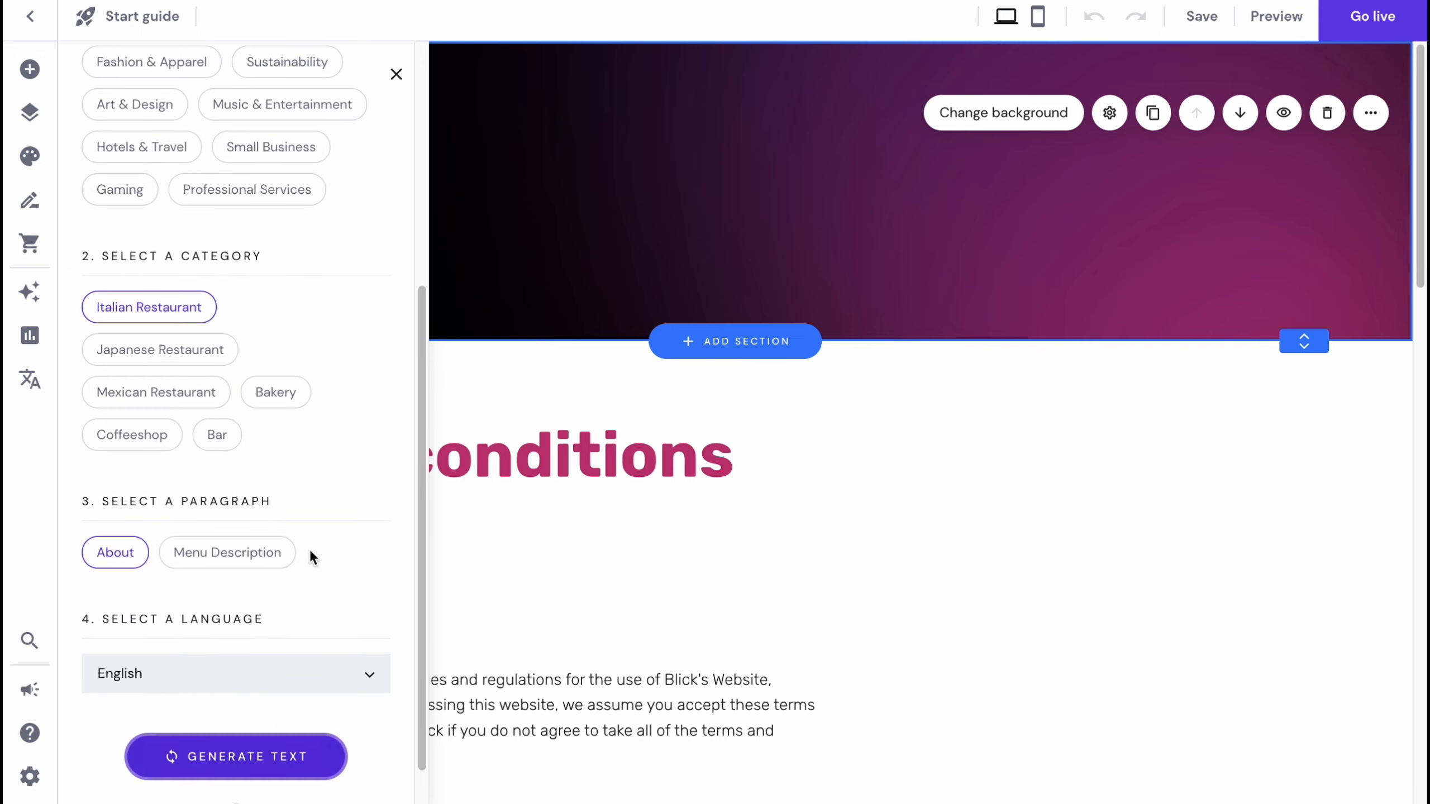
scroll(61, 545, down, 1)
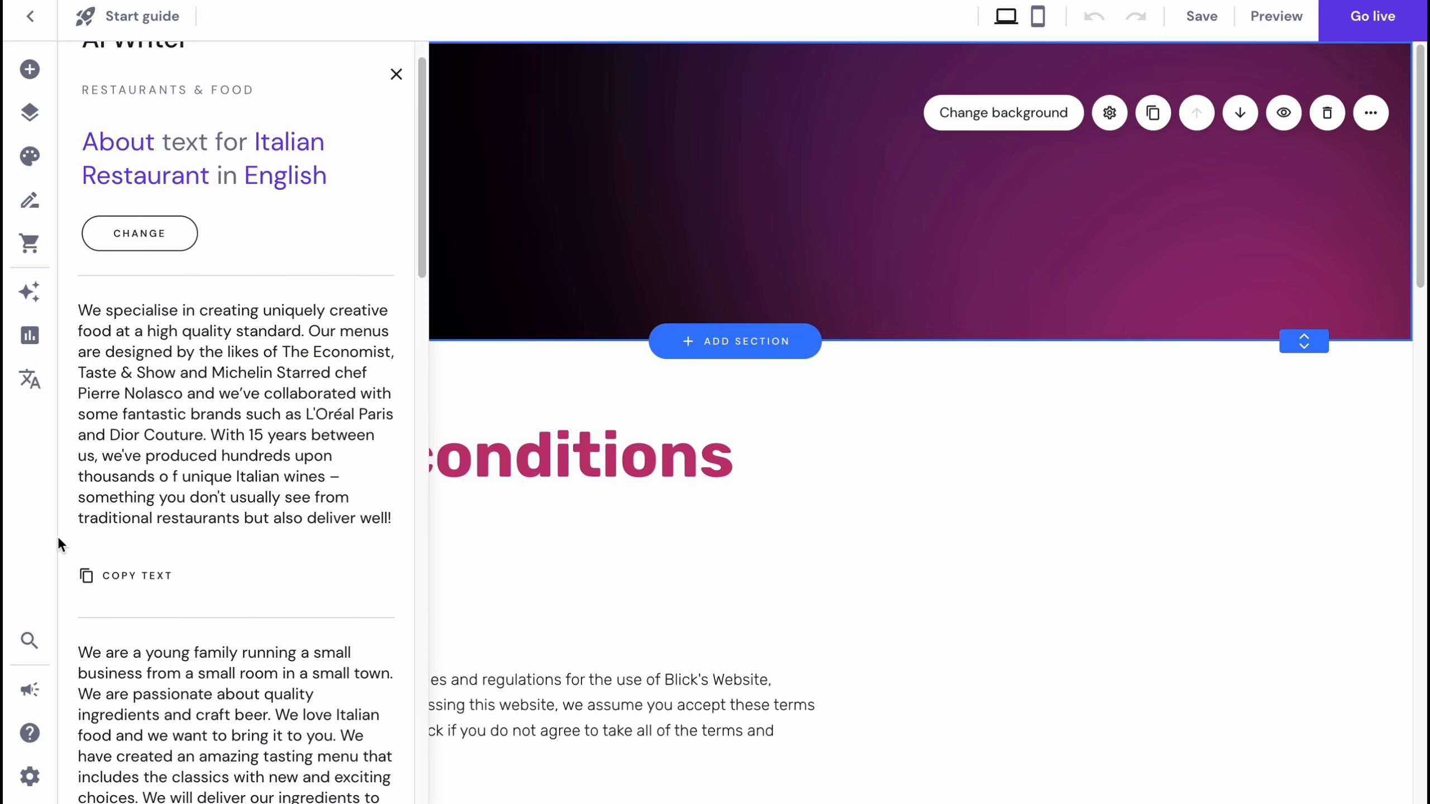
scroll(287, 577, down, 10)
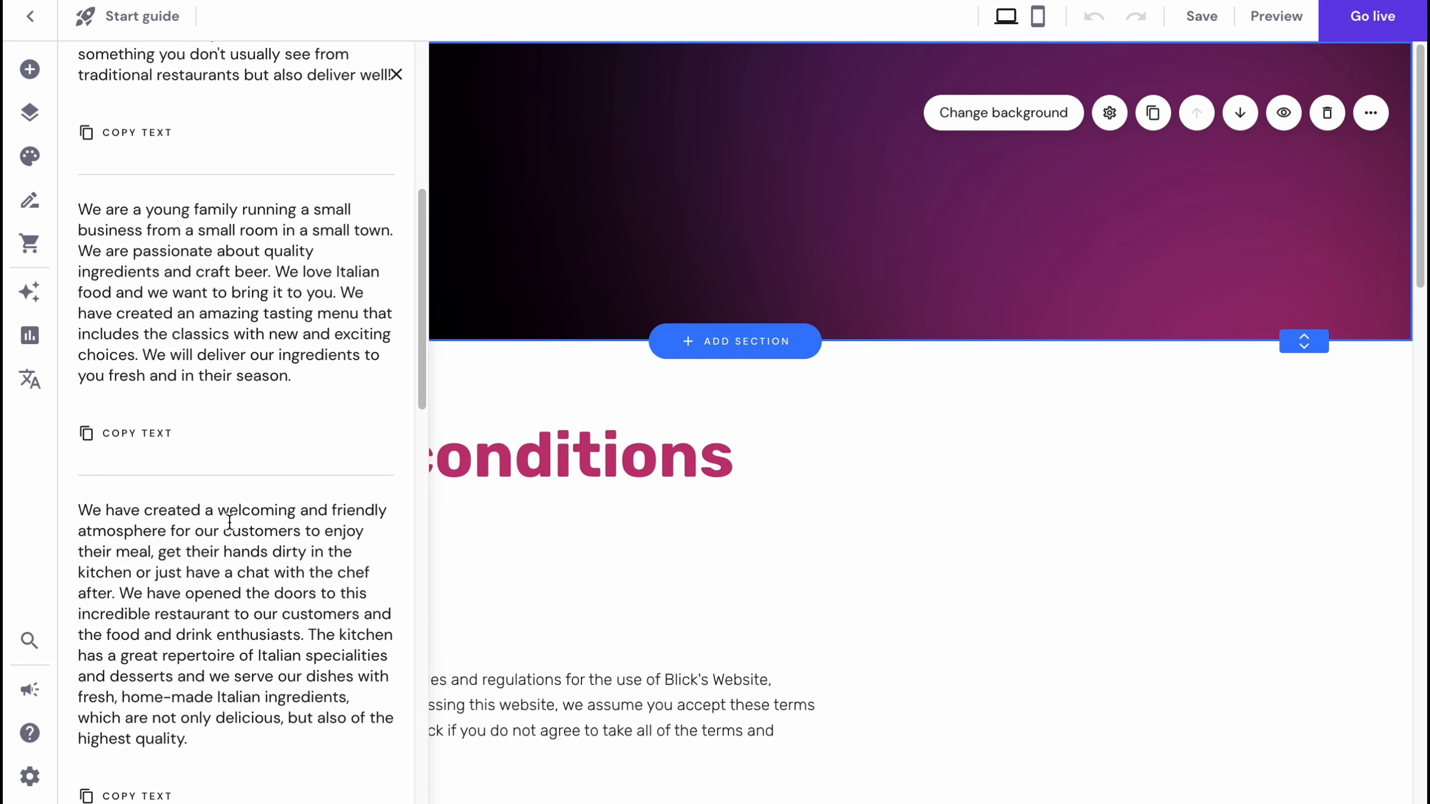
click(396, 75)
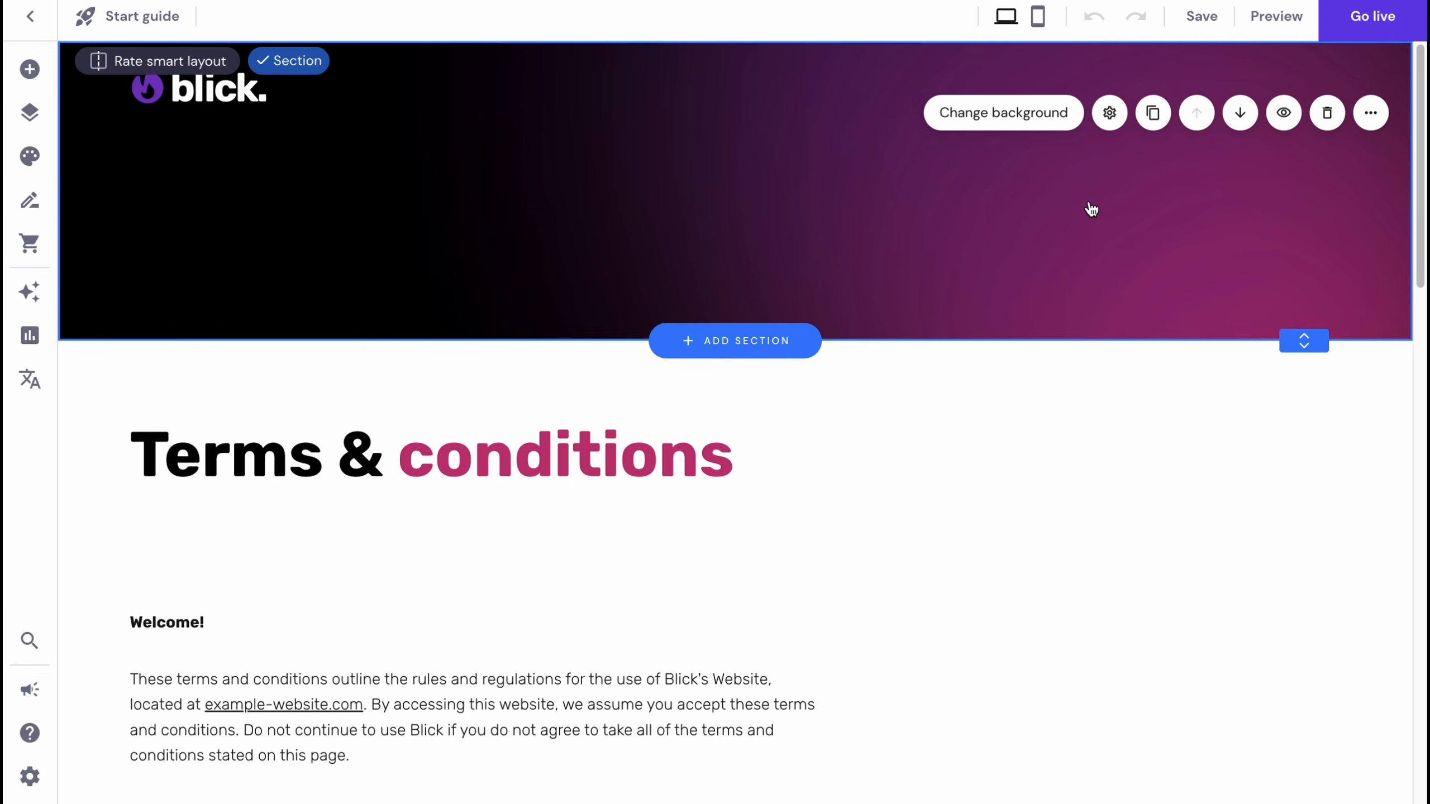
- Start publishing the website without editing its mobile version, and proceed to the plan selection page
click(1372, 19)
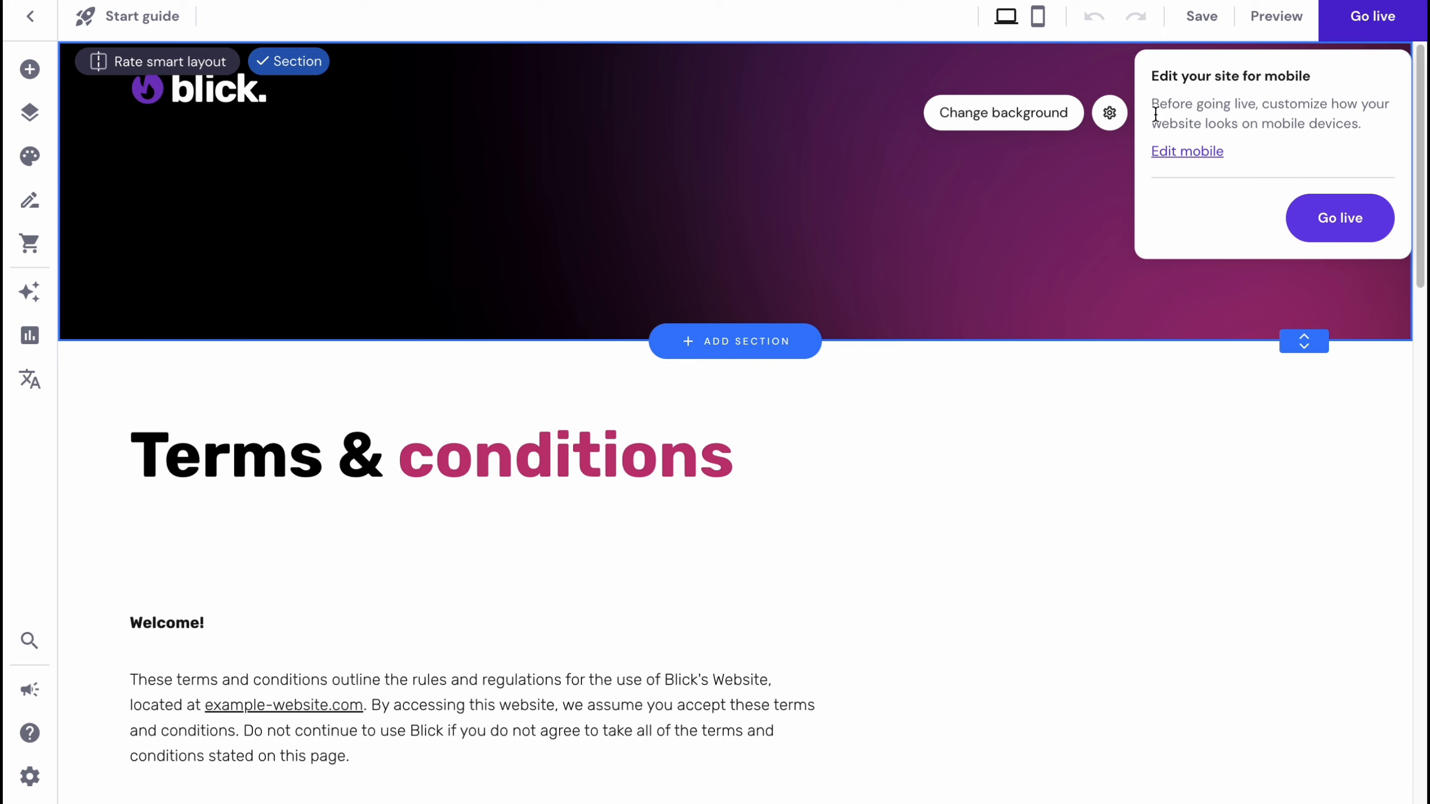
click(1371, 225)
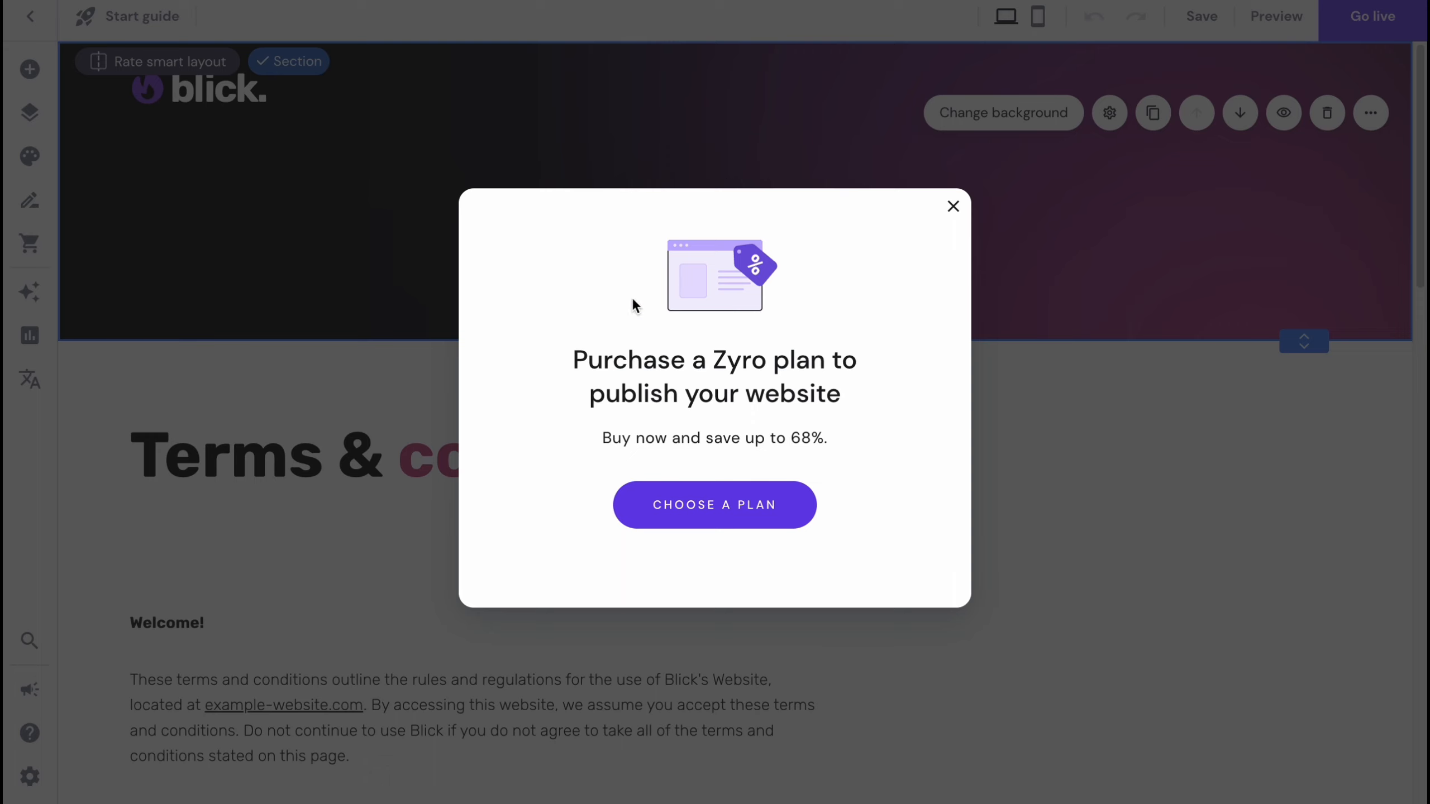
drag(569, 355, 849, 400)
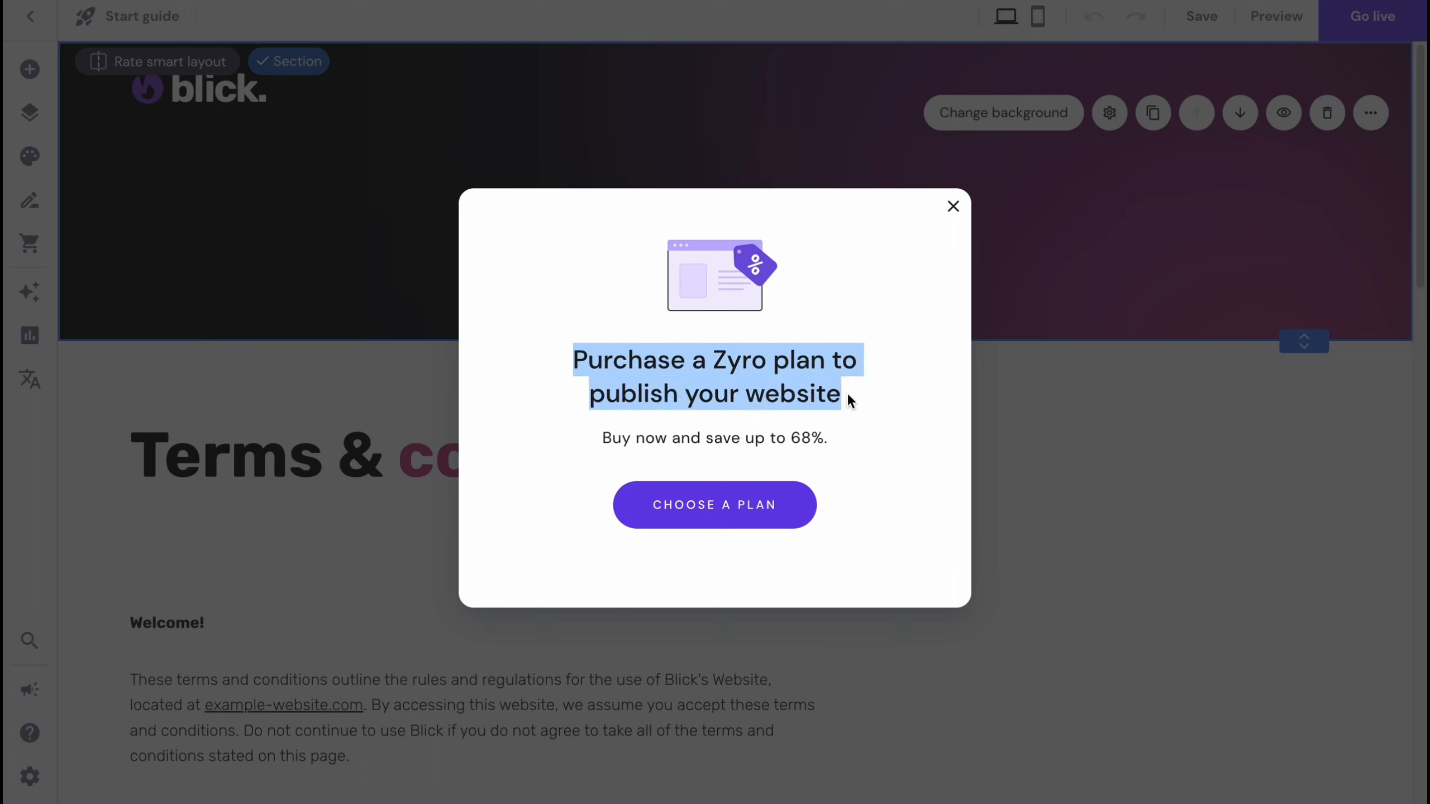
click(719, 515)
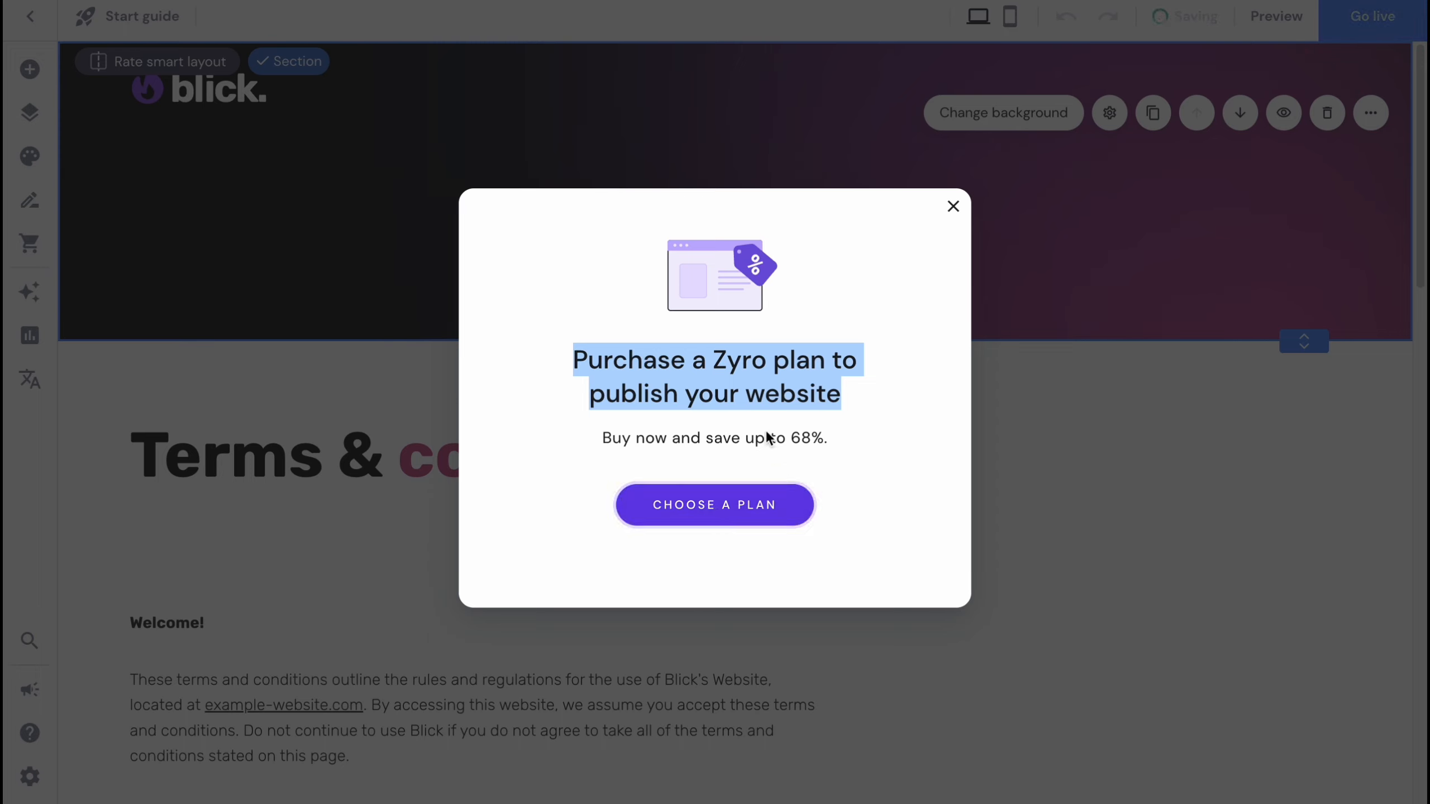
click(754, 506)
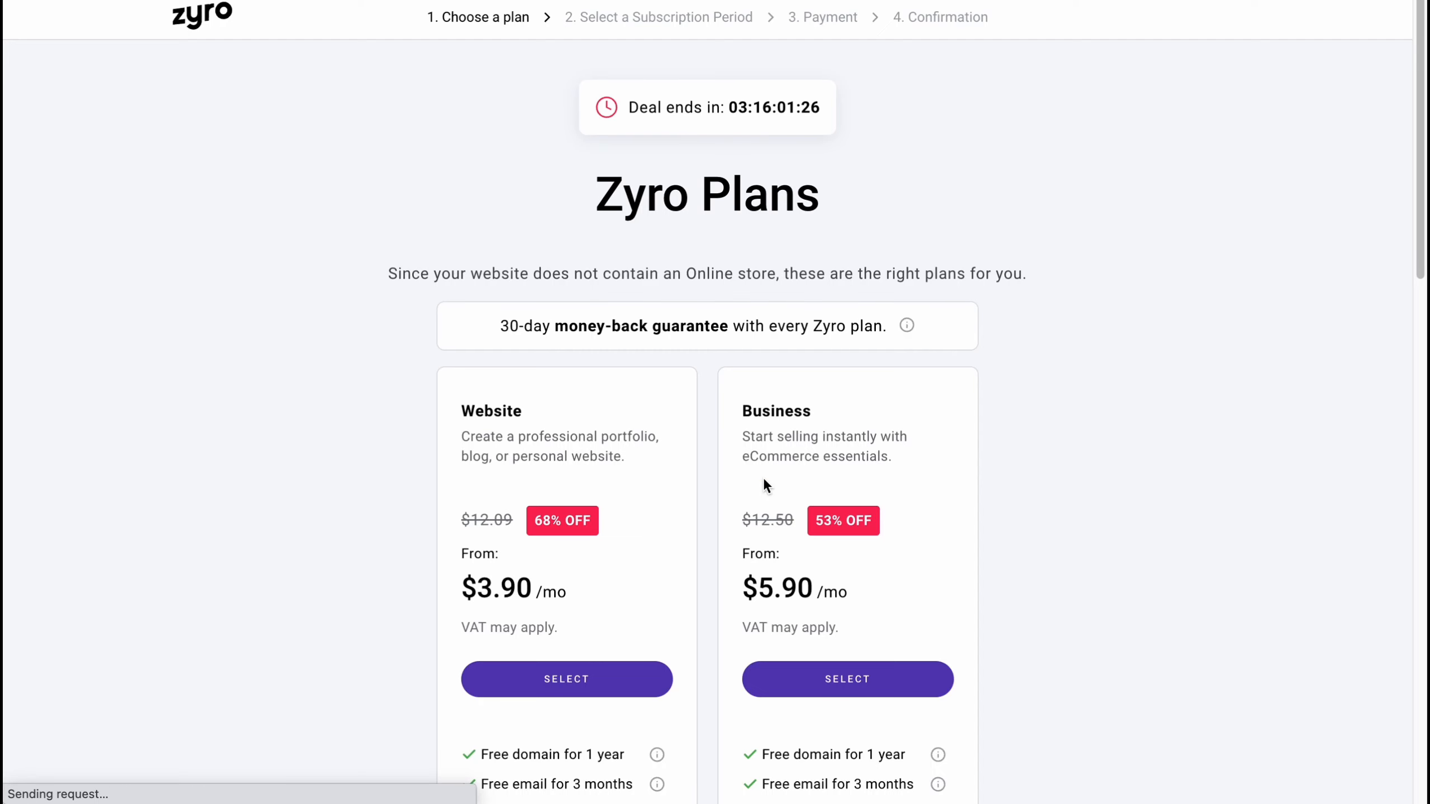
- Compare the monthly and original prices of the Website and Business plans
scroll(254, 210, down, 1)
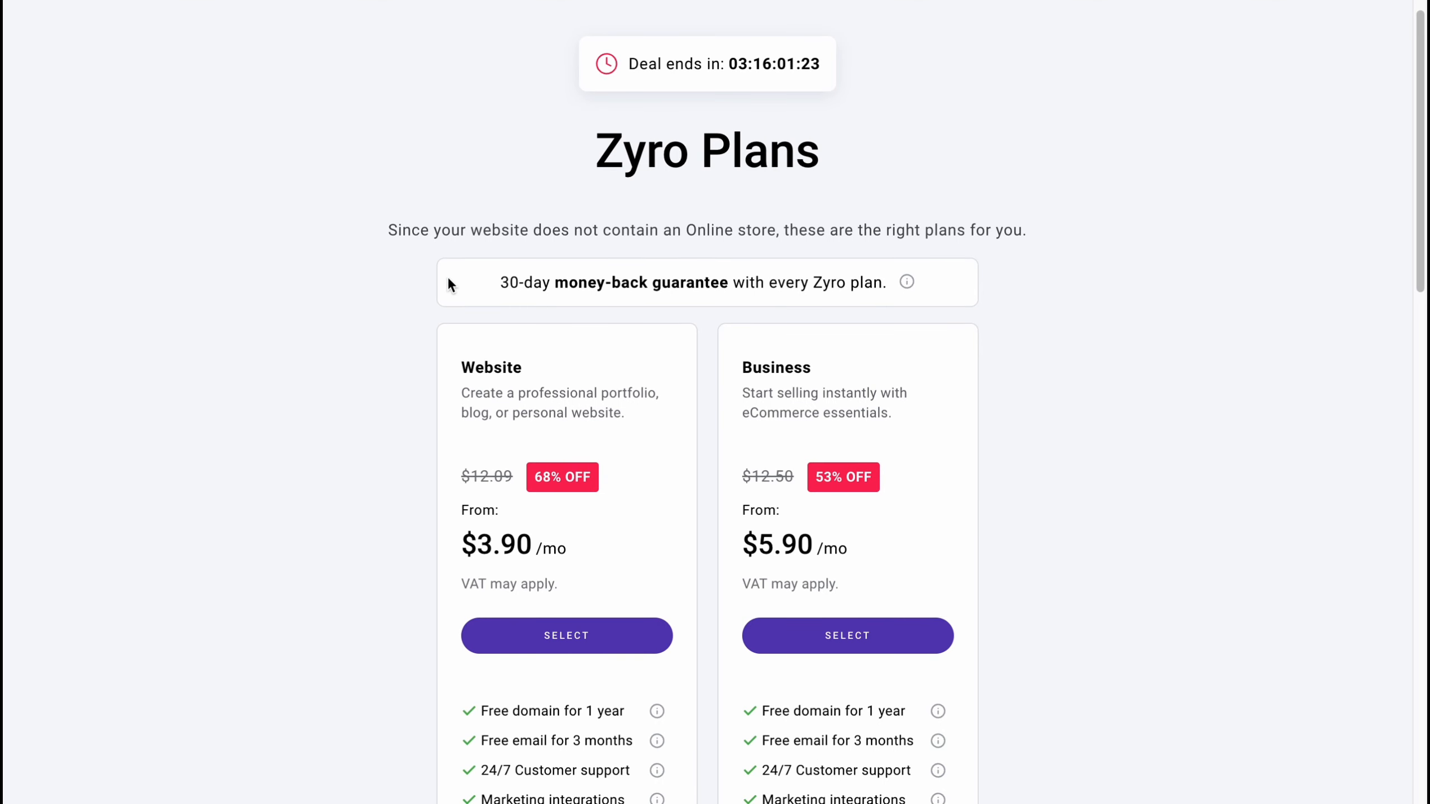
scroll(453, 282, down, 1)
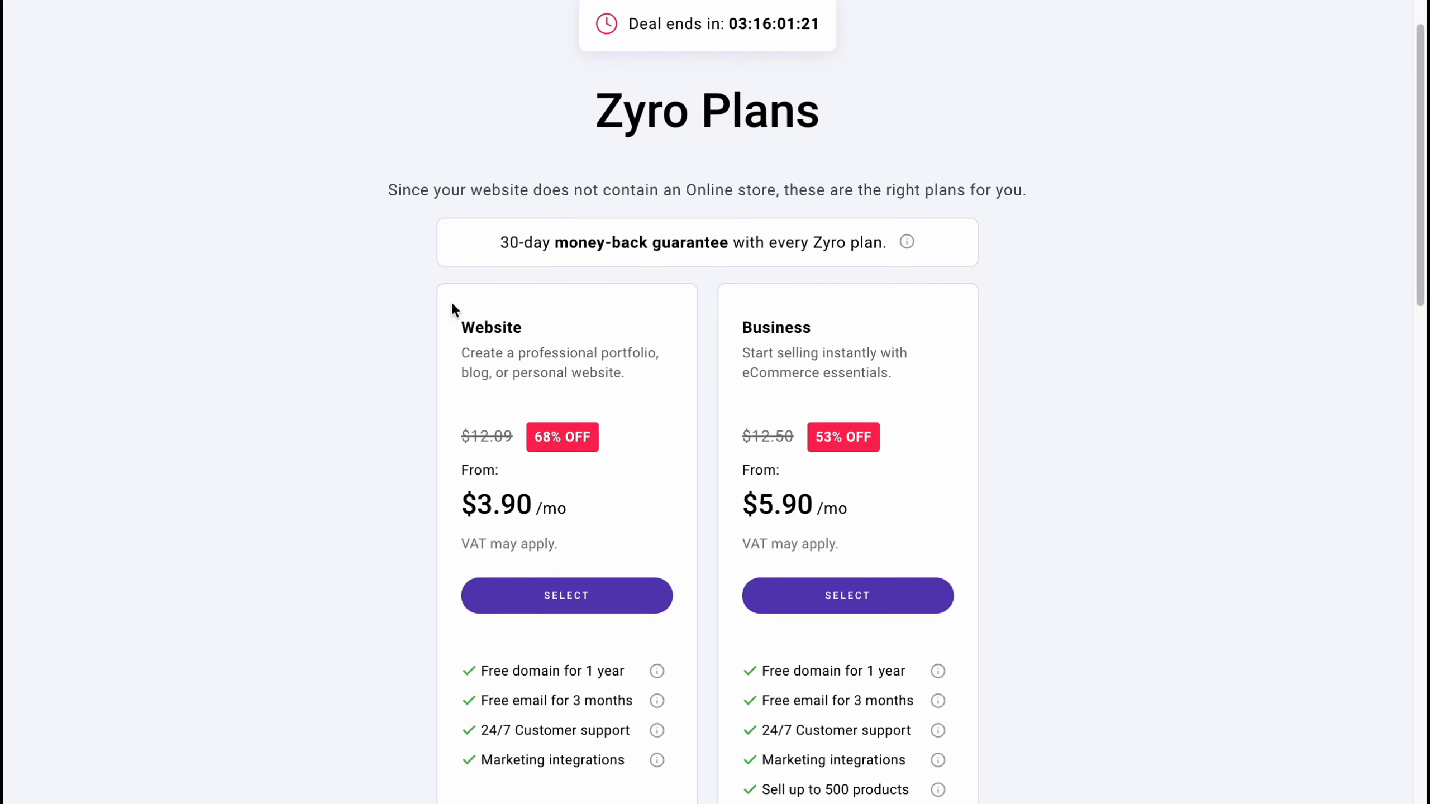
scroll(430, 447, down, 1)
drag(478, 488, 533, 491)
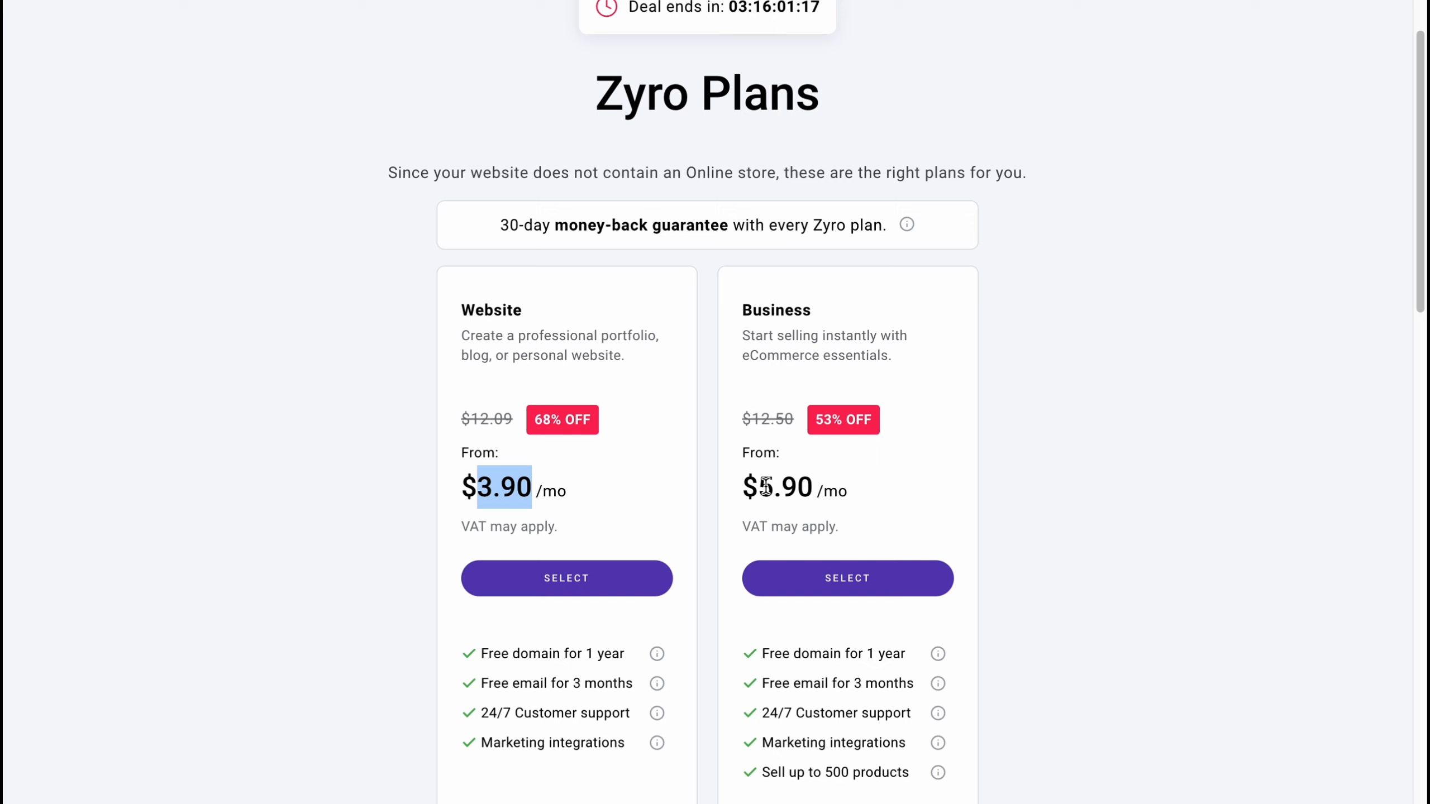
drag(765, 487, 906, 473)
click(991, 401)
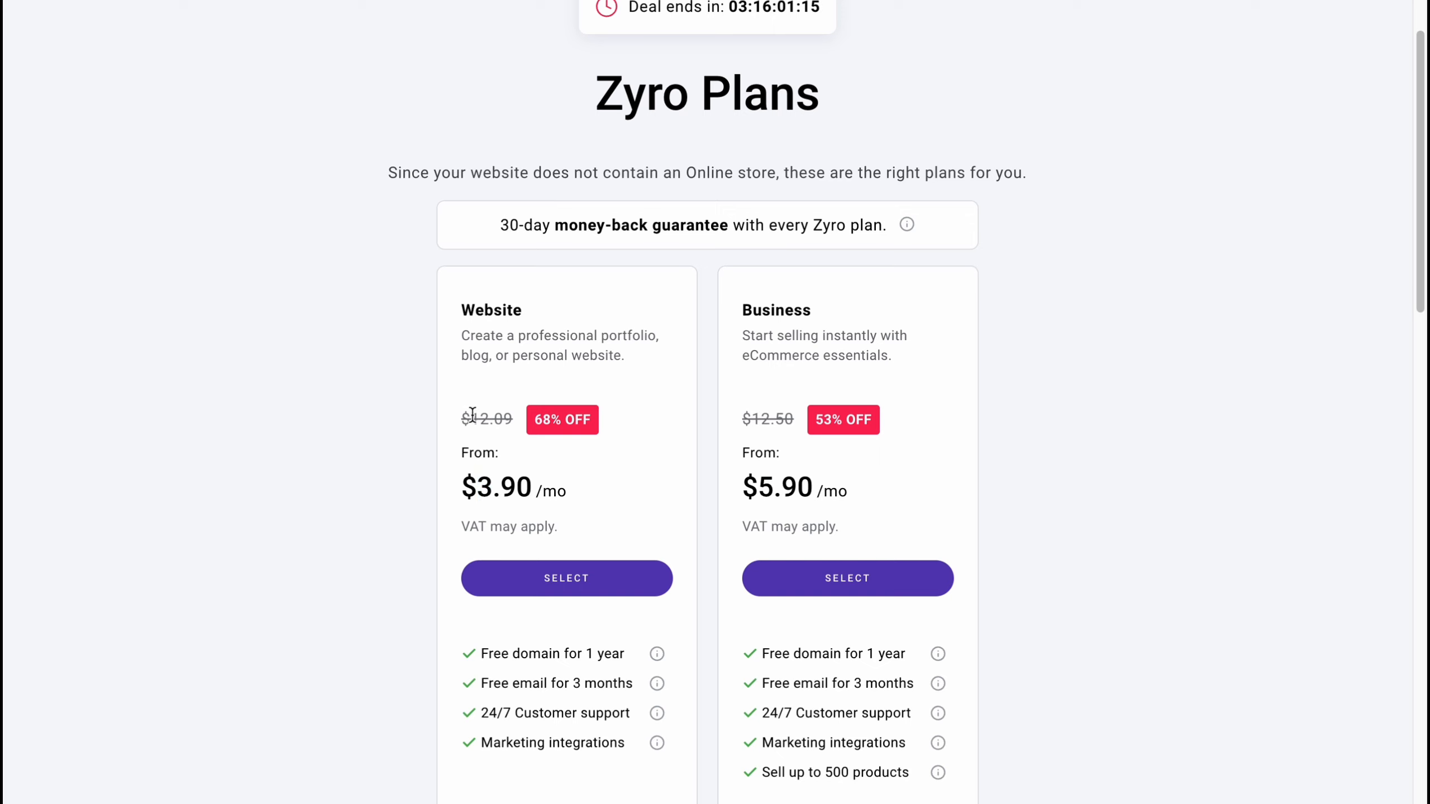
drag(472, 416, 524, 420)
drag(757, 414, 783, 412)
scroll(1035, 366, down, 3)
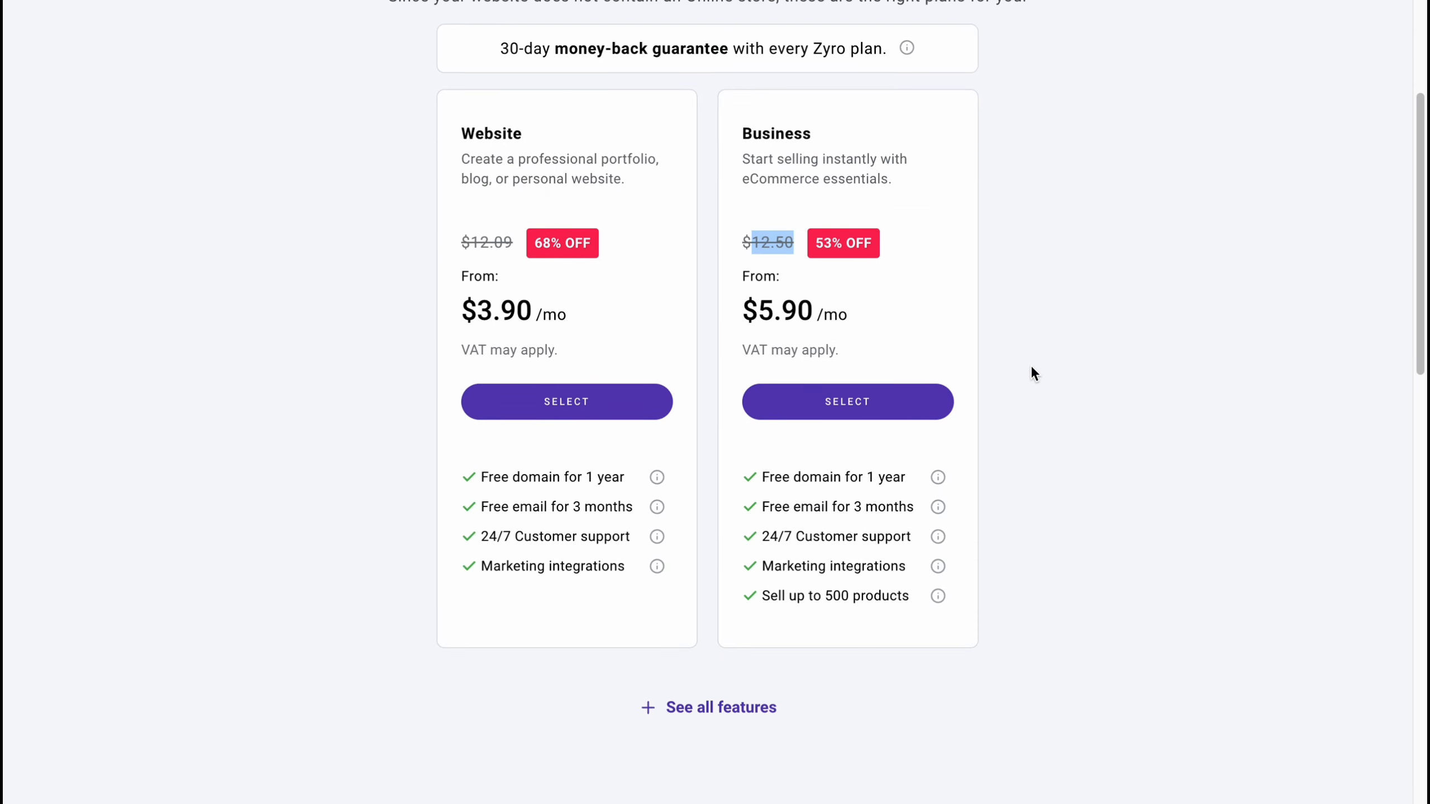
- Examine the Website plan's free domain, free email, customer support and marketing integrations features
mouse_move(489, 476)
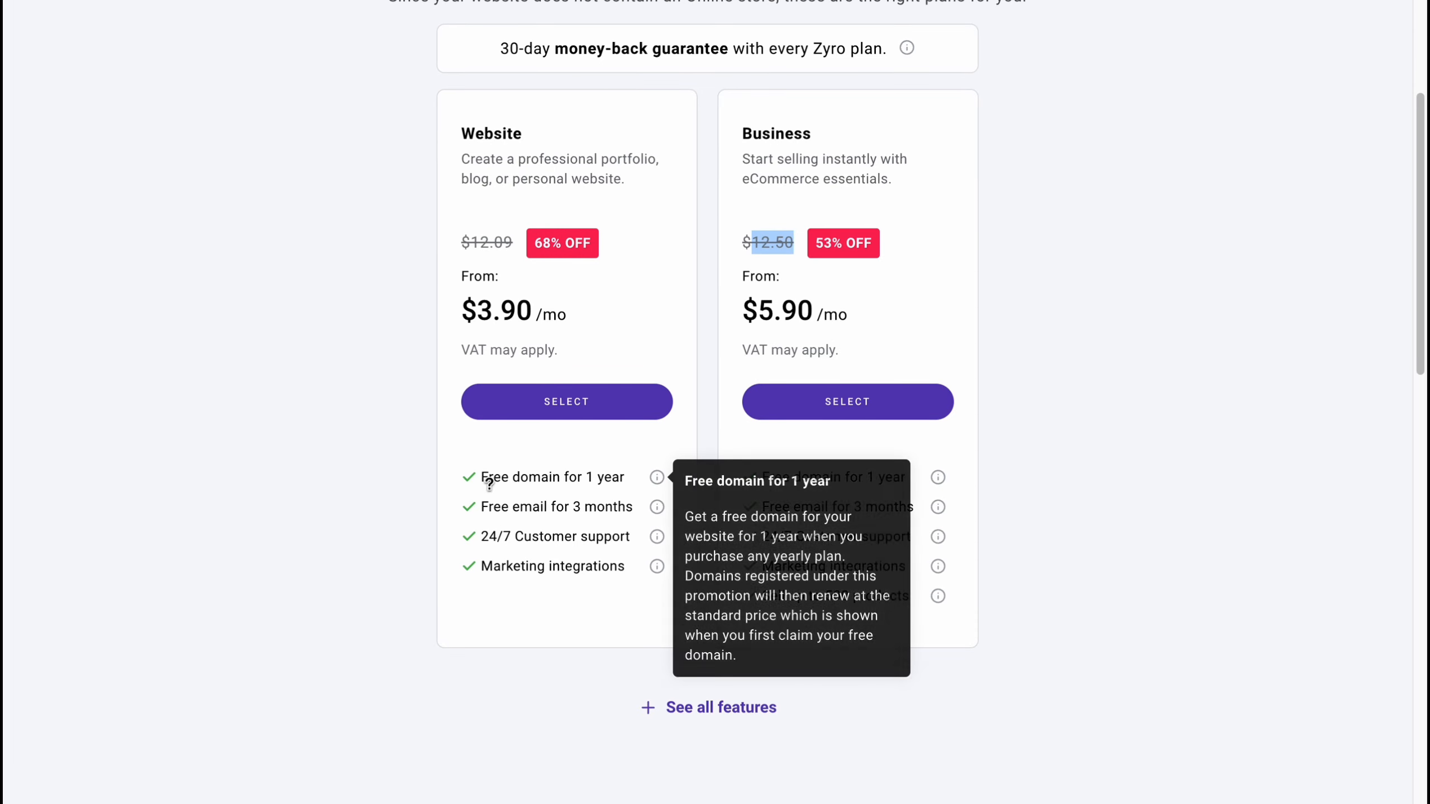
drag(489, 477, 577, 479)
drag(499, 507, 613, 508)
mouse_move(495, 537)
drag(482, 536, 605, 542)
drag(493, 567, 552, 571)
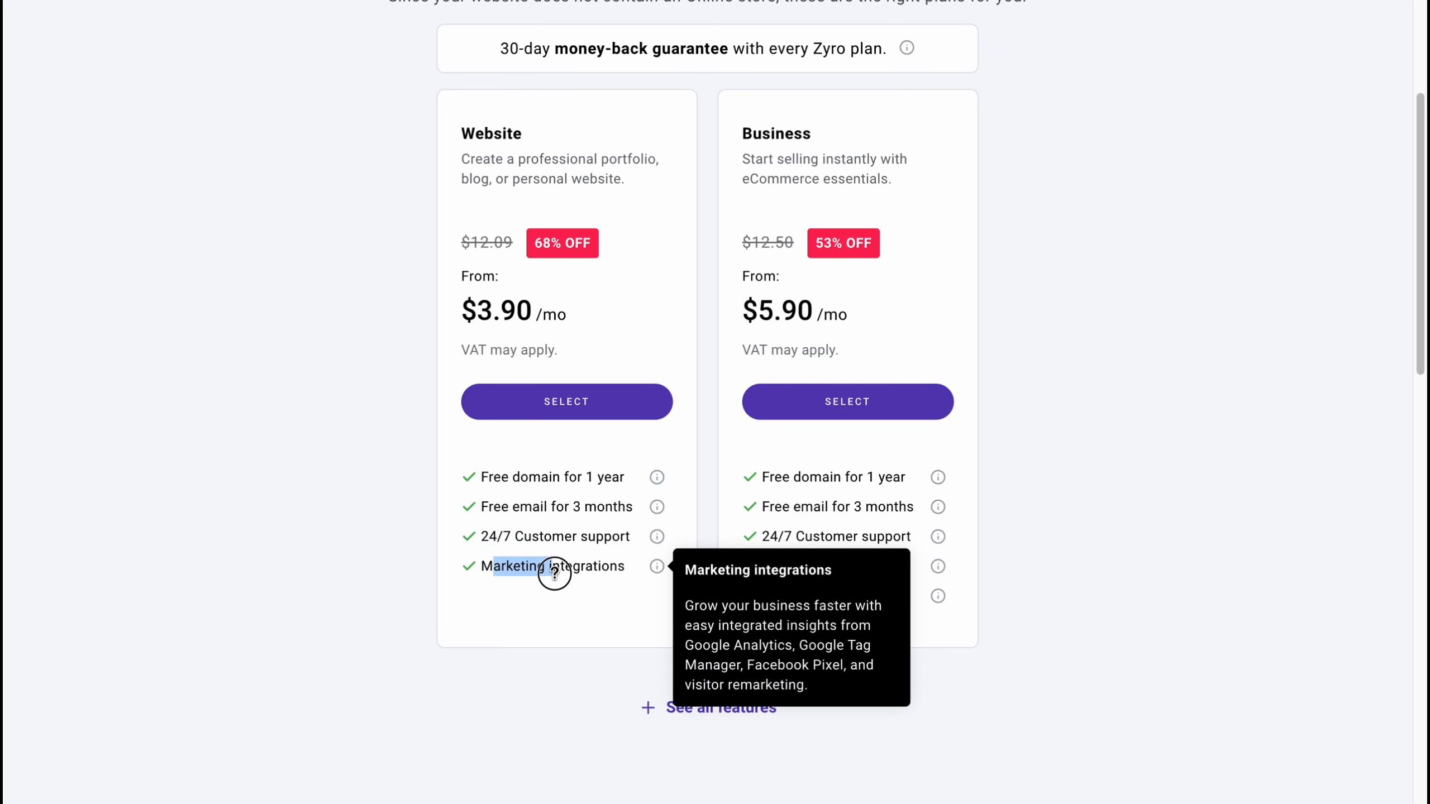
- Leave the plan selection page and open the Zyro homepage
scroll(990, 395, up, 5)
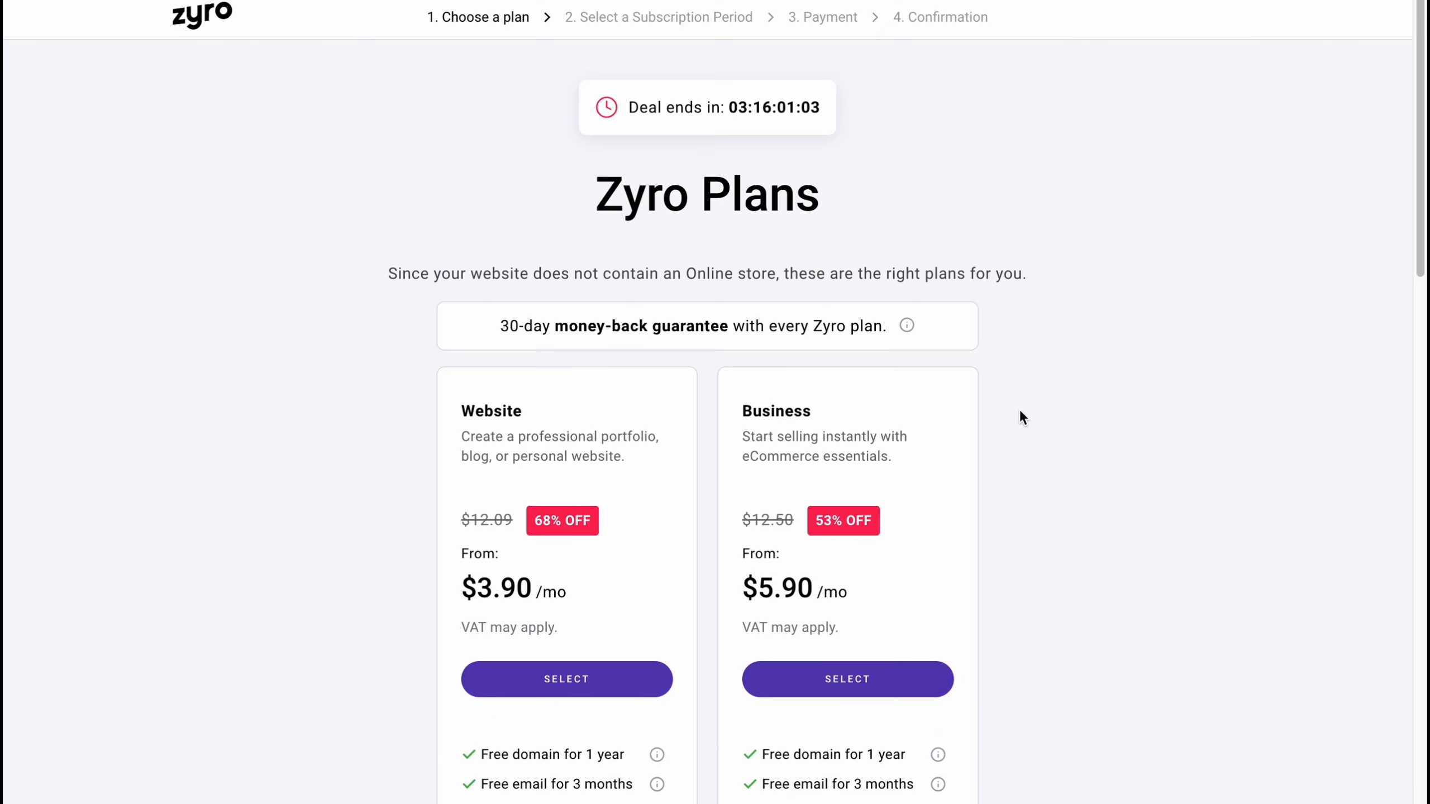
scroll(1022, 415, down, 2)
scroll(1023, 412, up, 2)
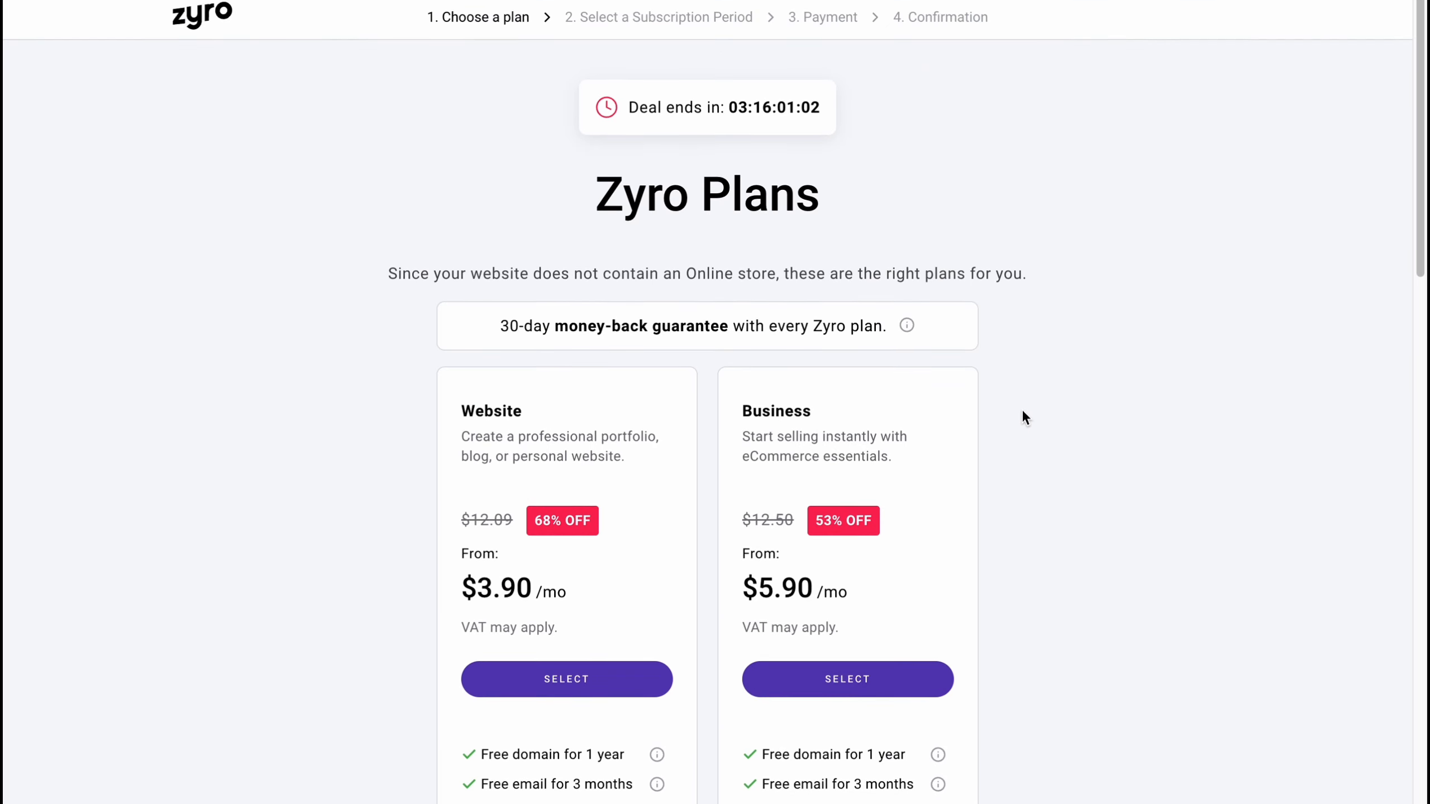
click(209, 13)
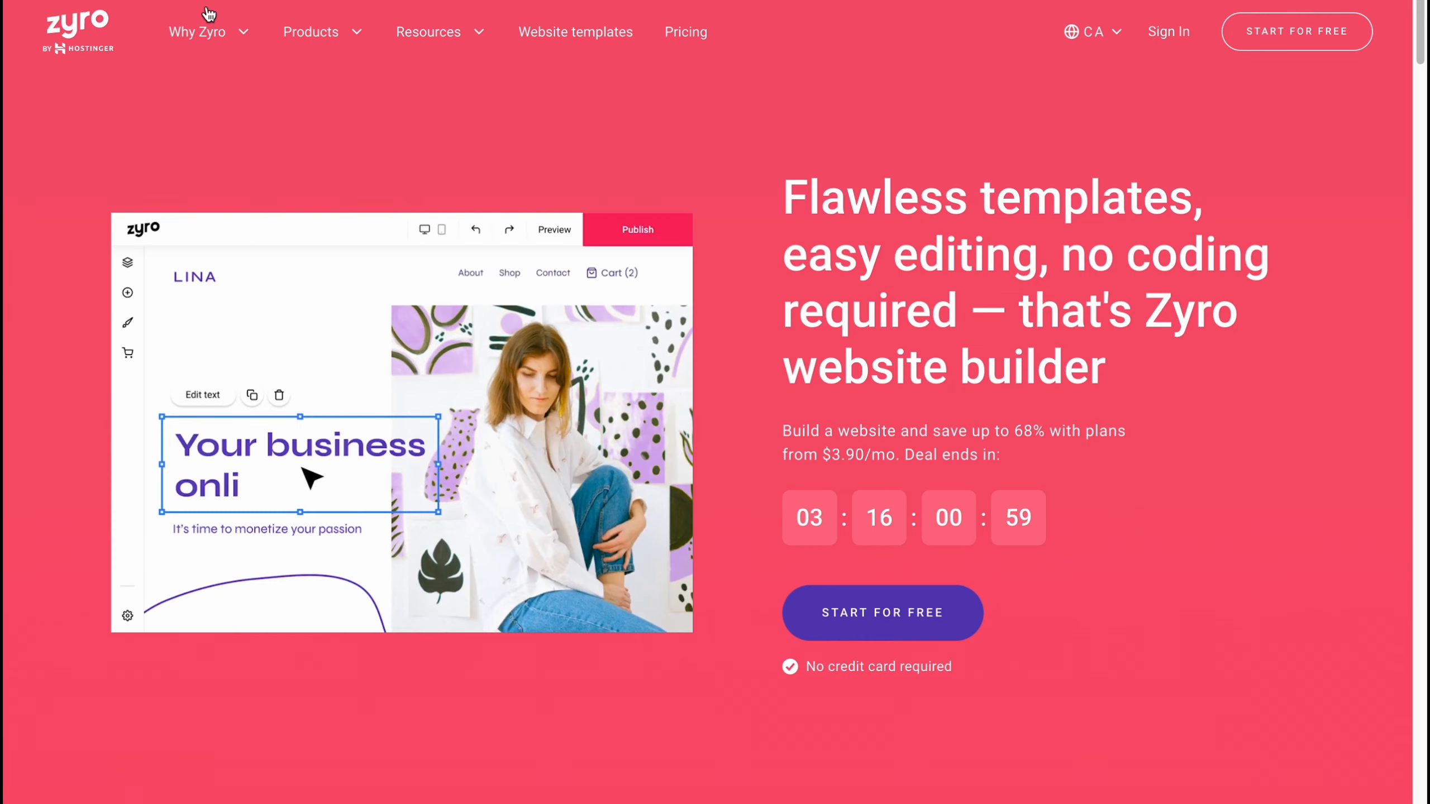